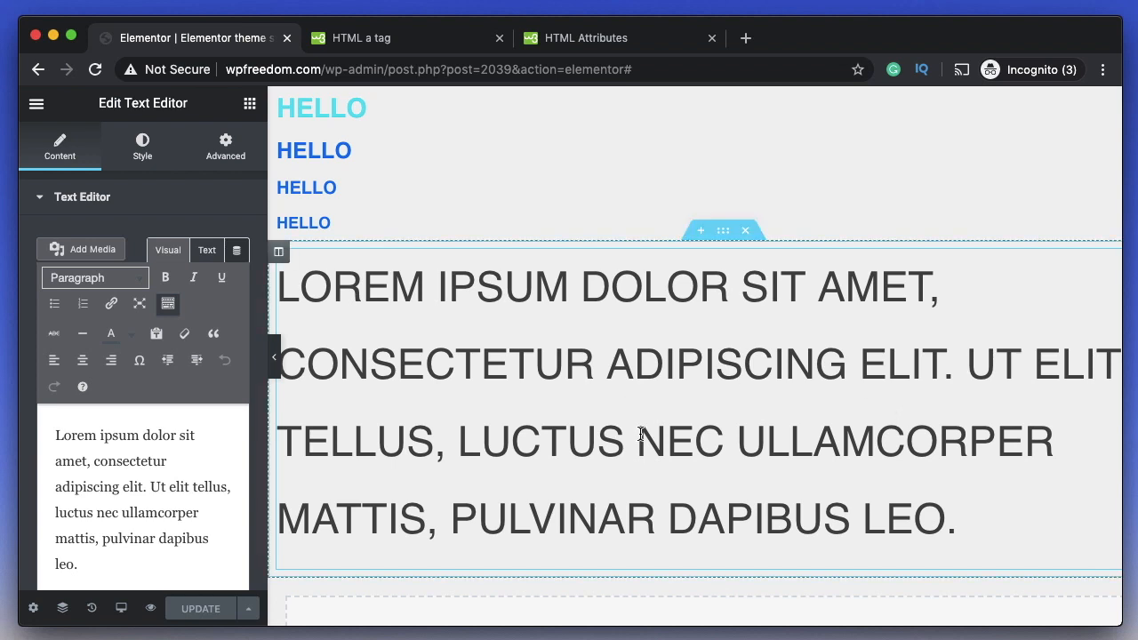
# Add a Heading widget directly above the lorem ipsum text block.
pyautogui.click(391, 117)
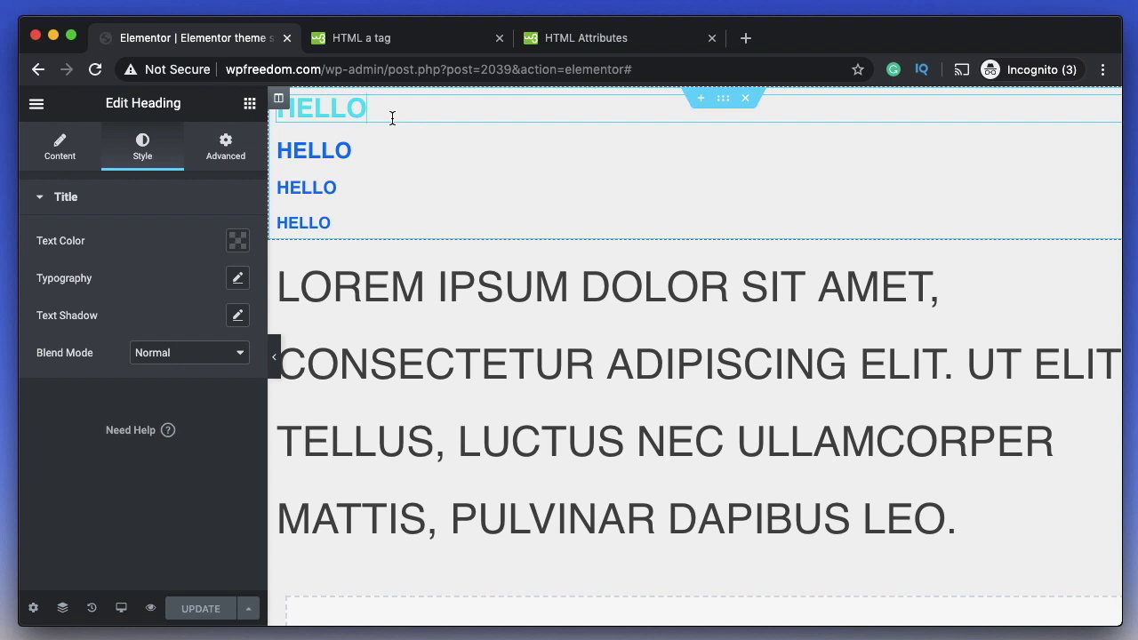
pyautogui.click(250, 103)
pyautogui.moveTo(194, 294); pyautogui.dragTo(376, 265)
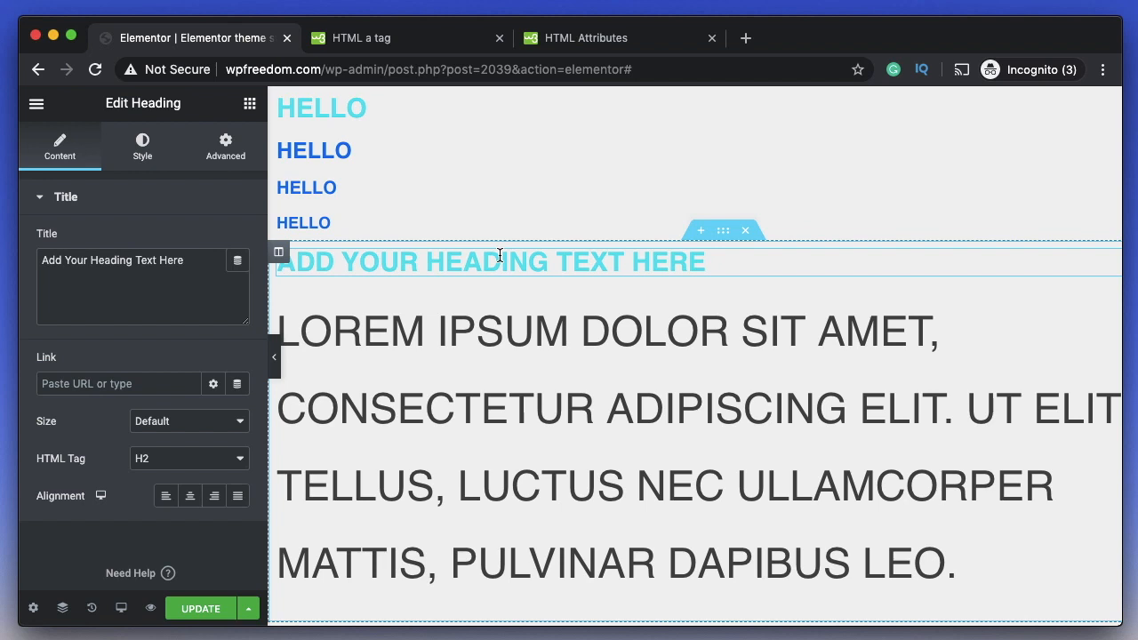
# Open the global Theme Style settings, saving the pending page changes.
pyautogui.click(37, 105)
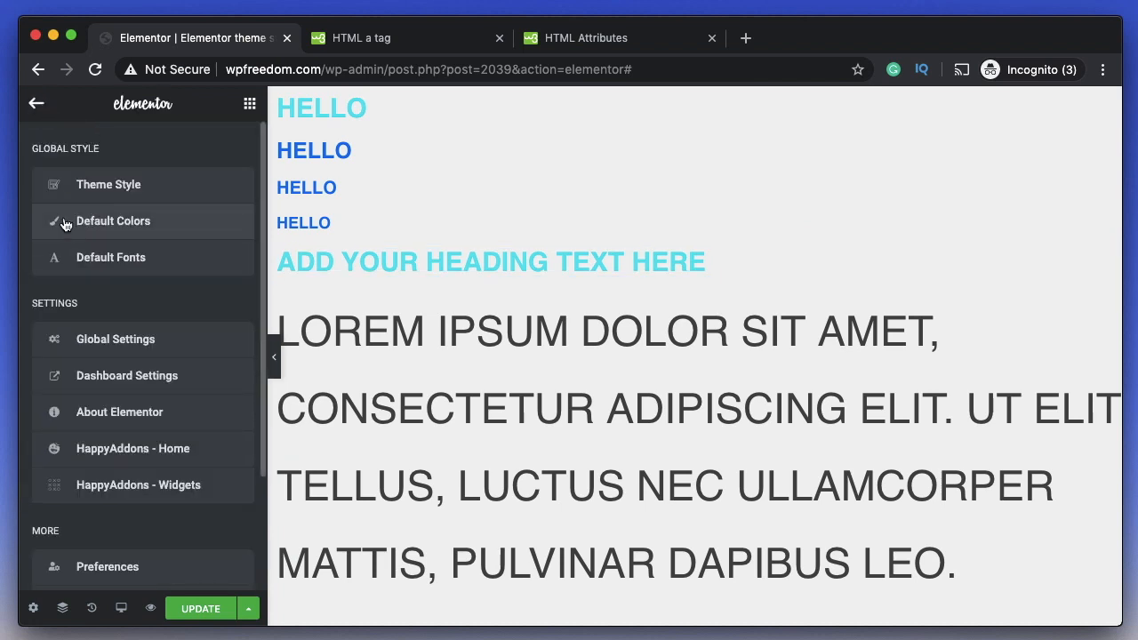
pyautogui.click(107, 188)
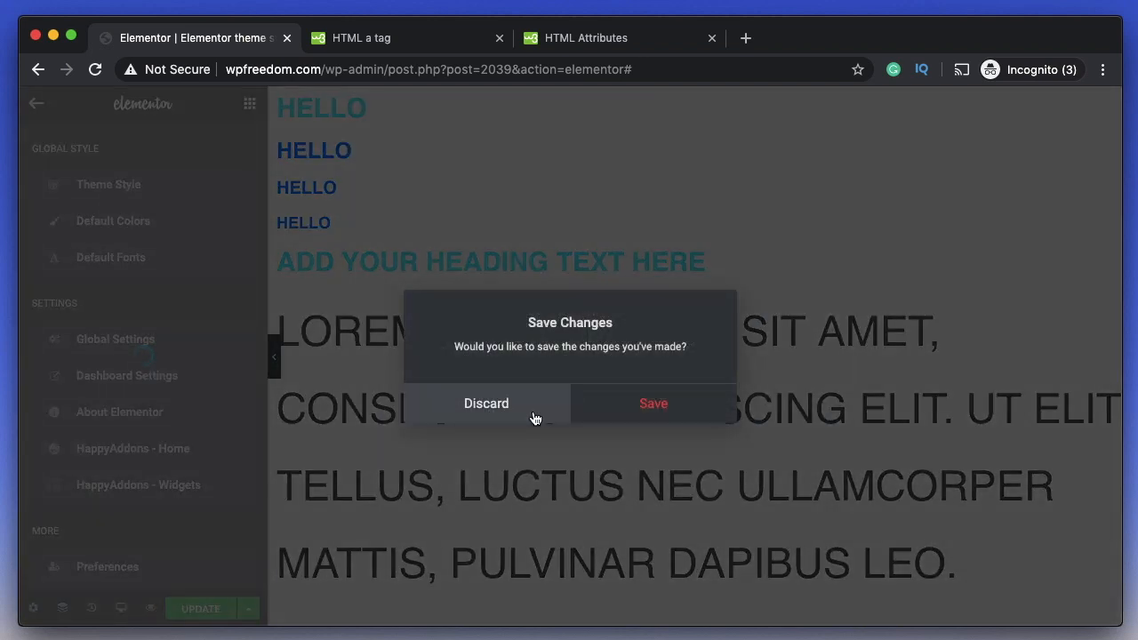
pyautogui.click(653, 403)
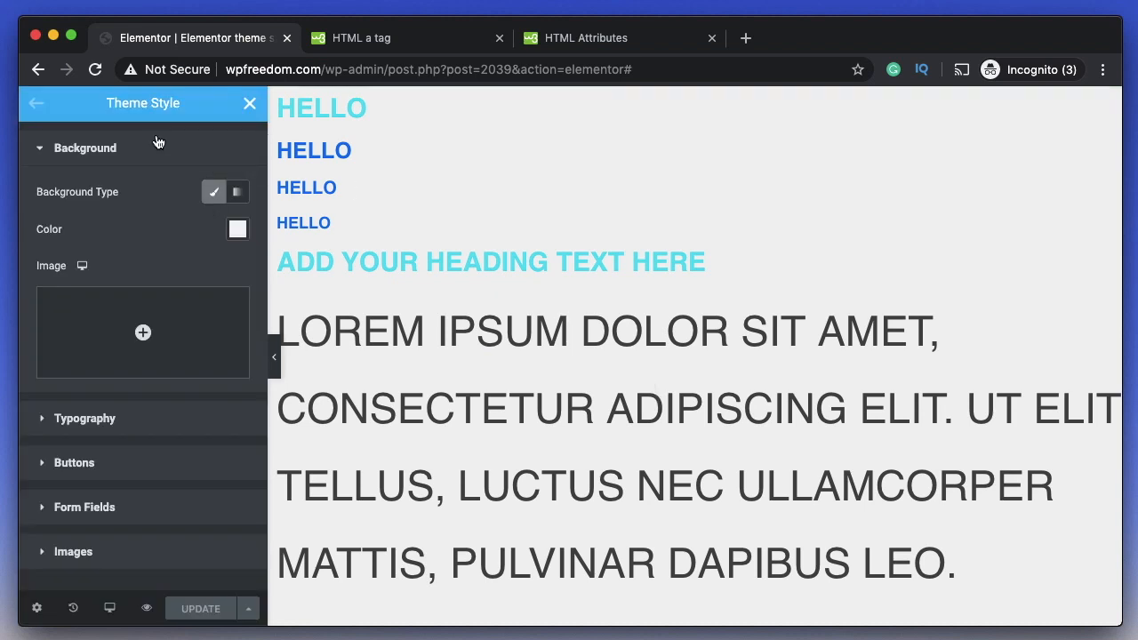
pyautogui.doubleClick(330, 112)
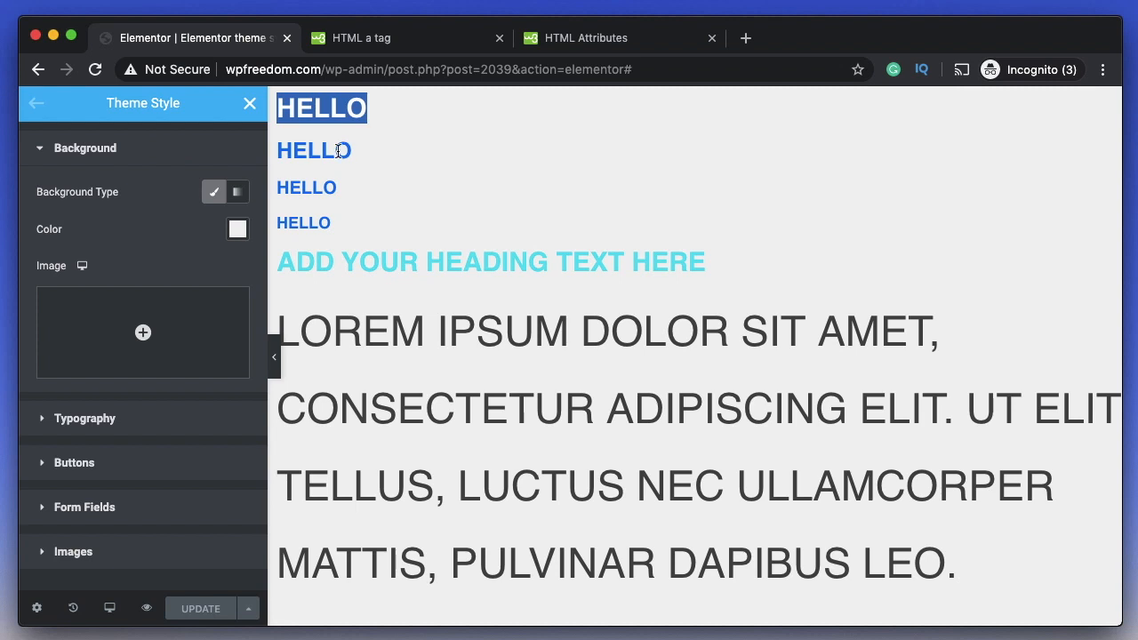
pyautogui.doubleClick(338, 150)
pyautogui.click(338, 150)
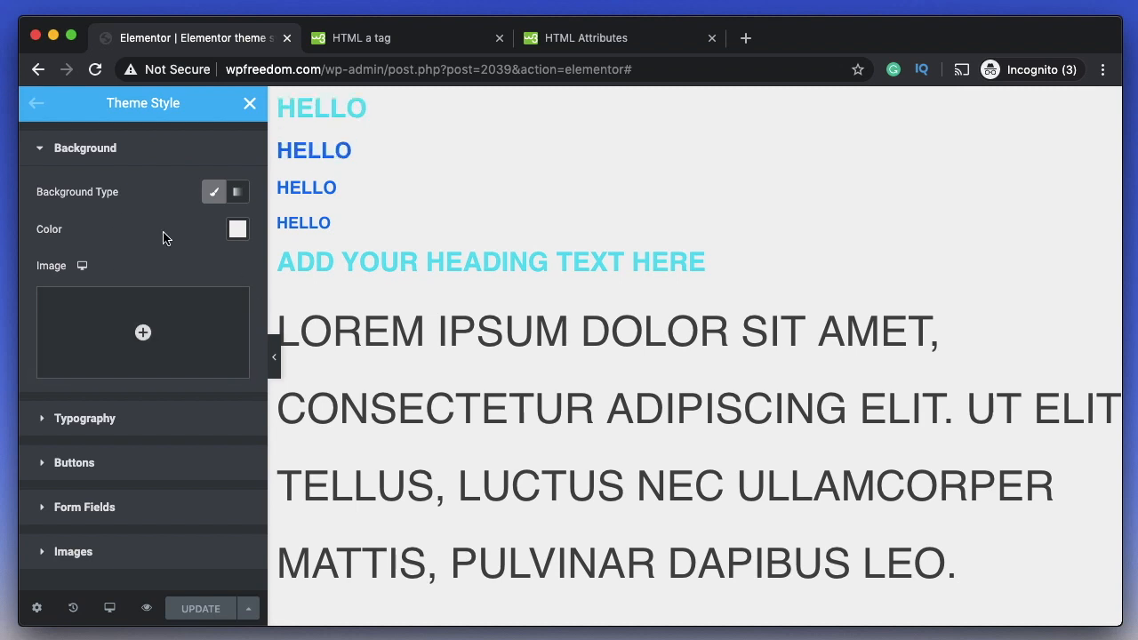
pyautogui.click(121, 160)
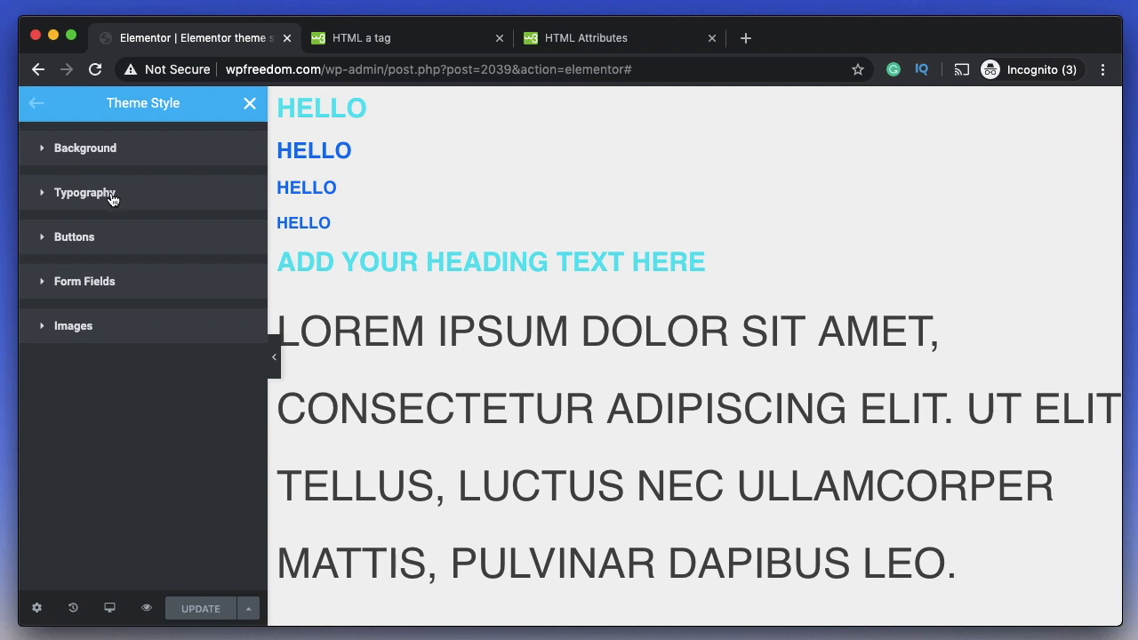
pyautogui.click(111, 195)
pyautogui.click(125, 162)
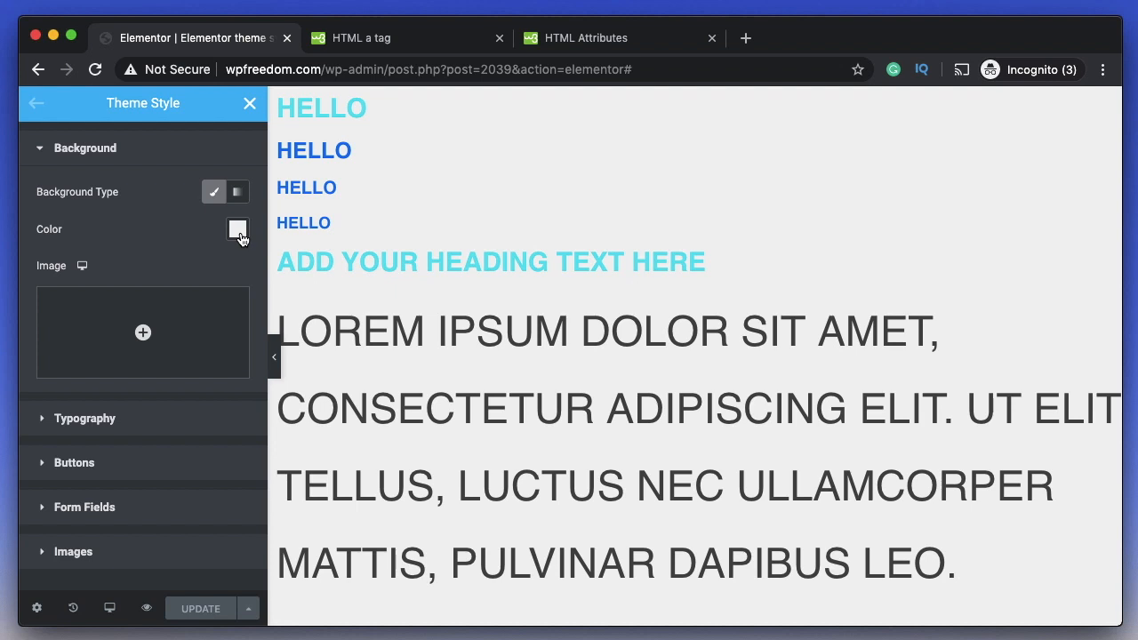
pyautogui.doubleClick(360, 119)
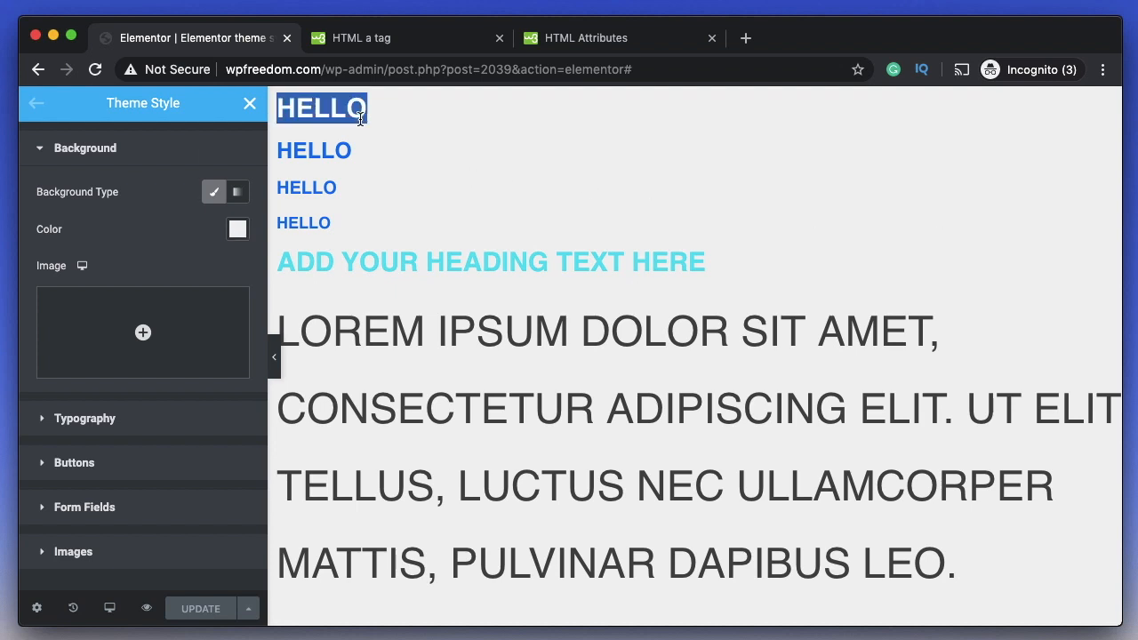
pyautogui.doubleClick(316, 153)
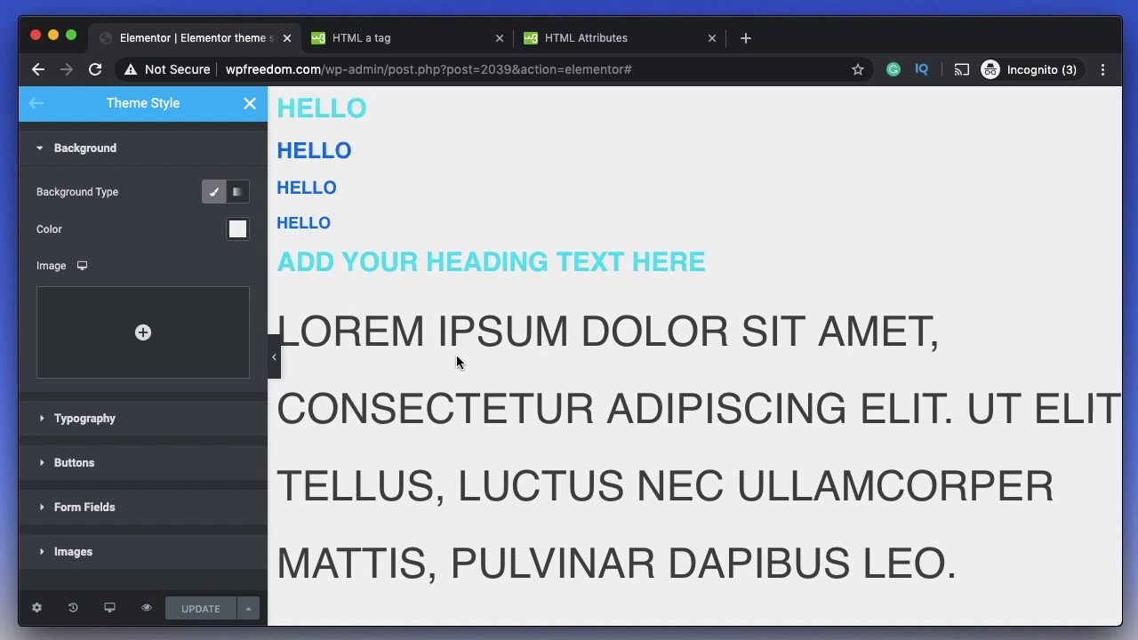
pyautogui.tripleClick(456, 360)
pyautogui.click(456, 360)
# Try the teal and navy palette colors for the theme background, finishing with white (#FFFFFF).
pyautogui.click(237, 232)
pyautogui.click(245, 274)
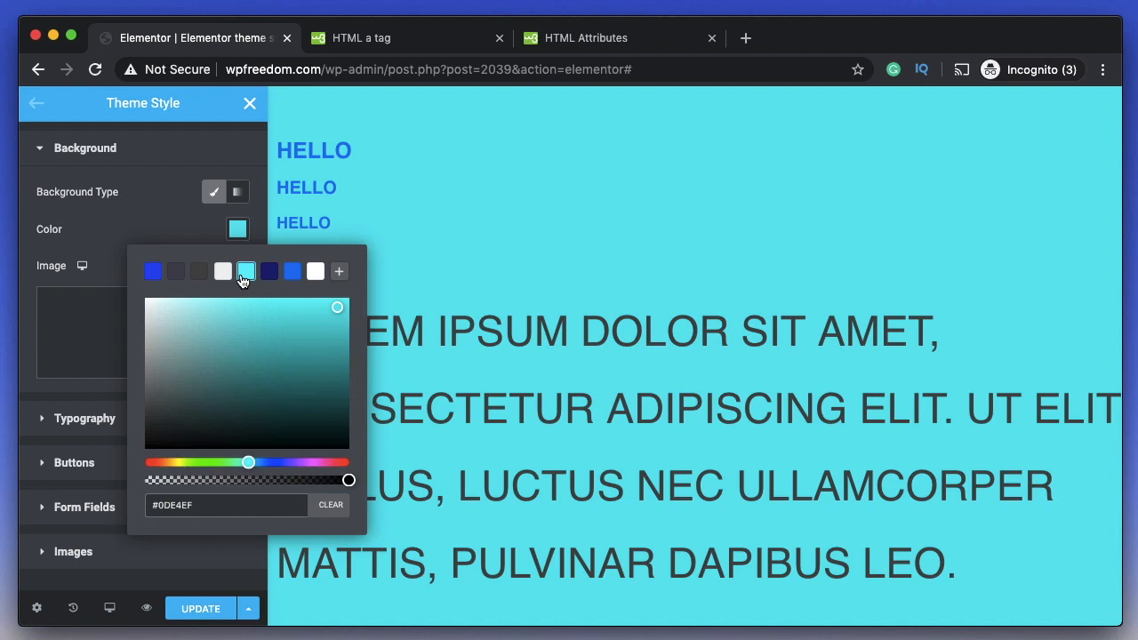
pyautogui.click(269, 272)
pyautogui.click(315, 272)
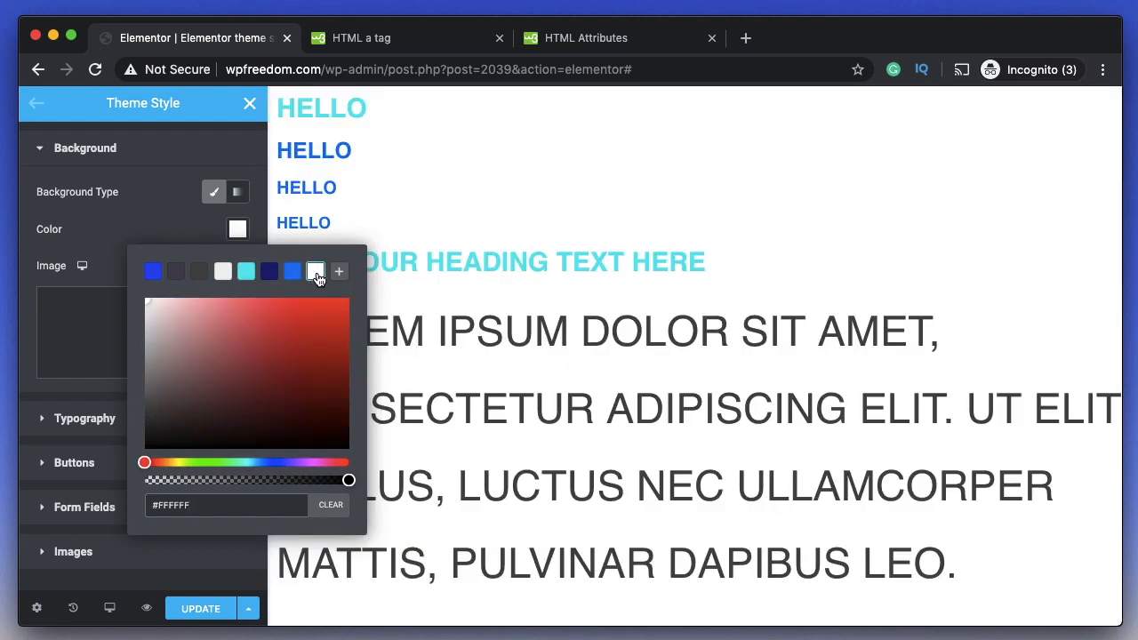
pyautogui.click(237, 230)
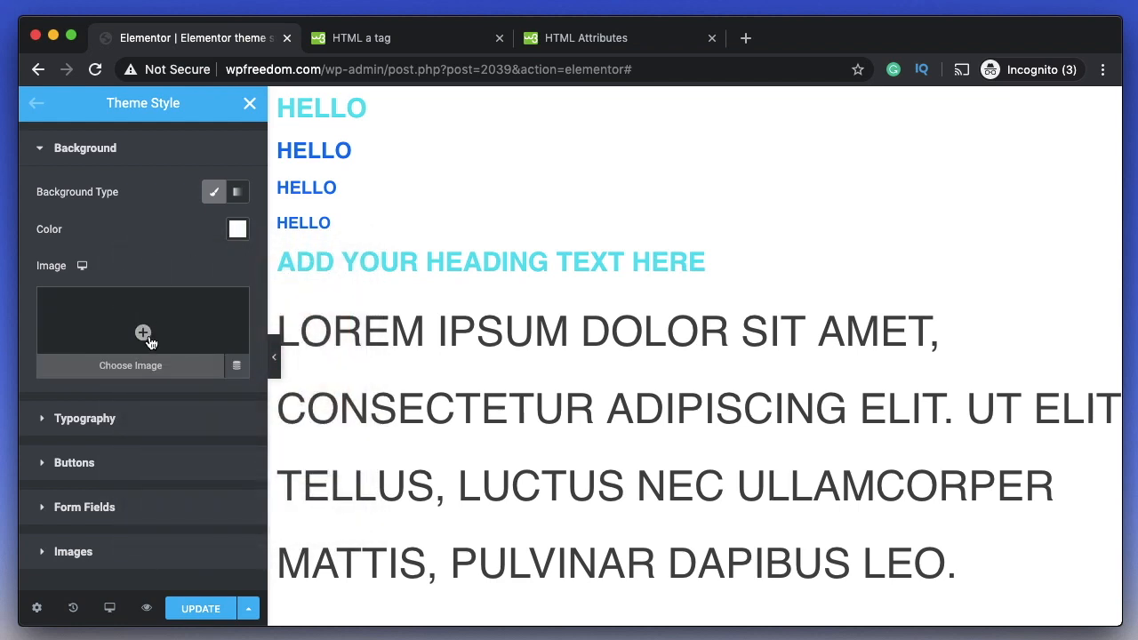
pyautogui.moveTo(83, 268)
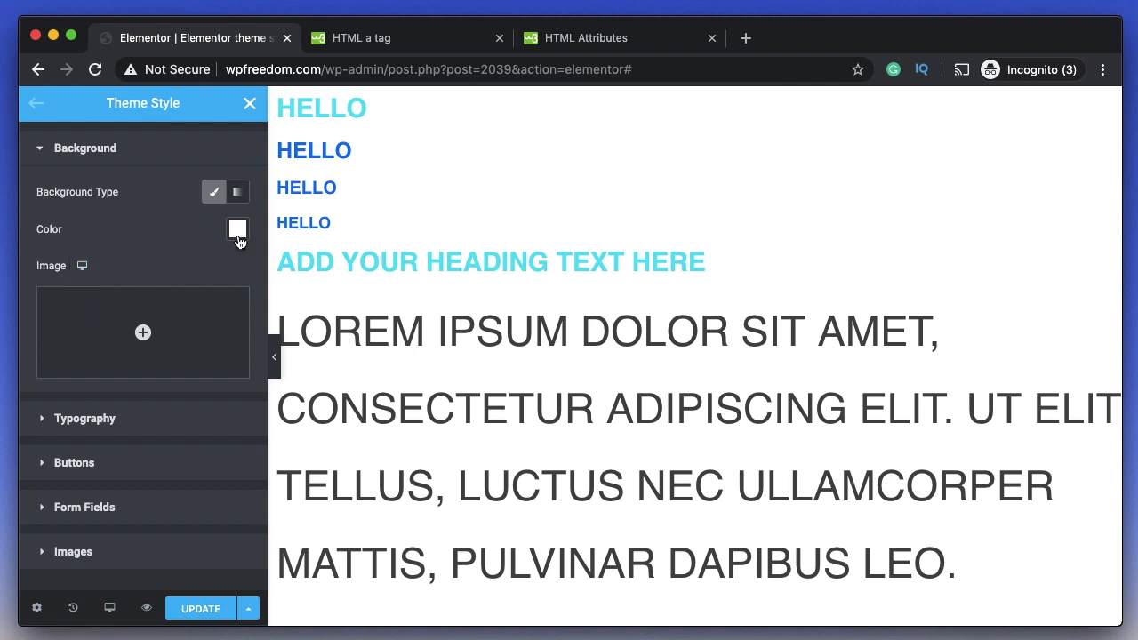
pyautogui.click(138, 160)
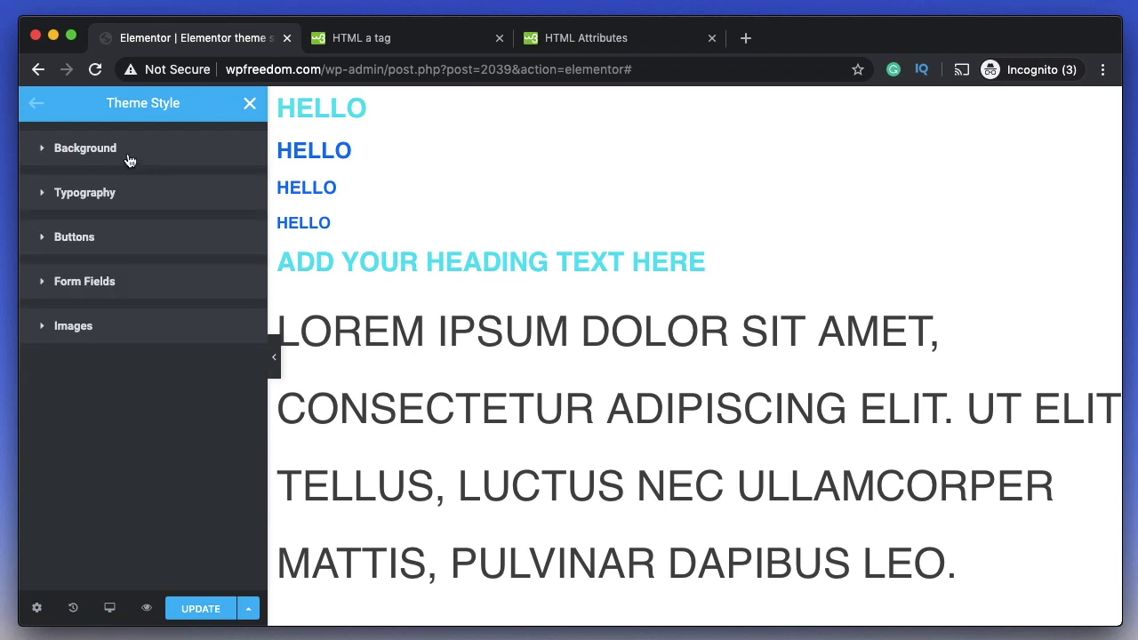
pyautogui.click(129, 160)
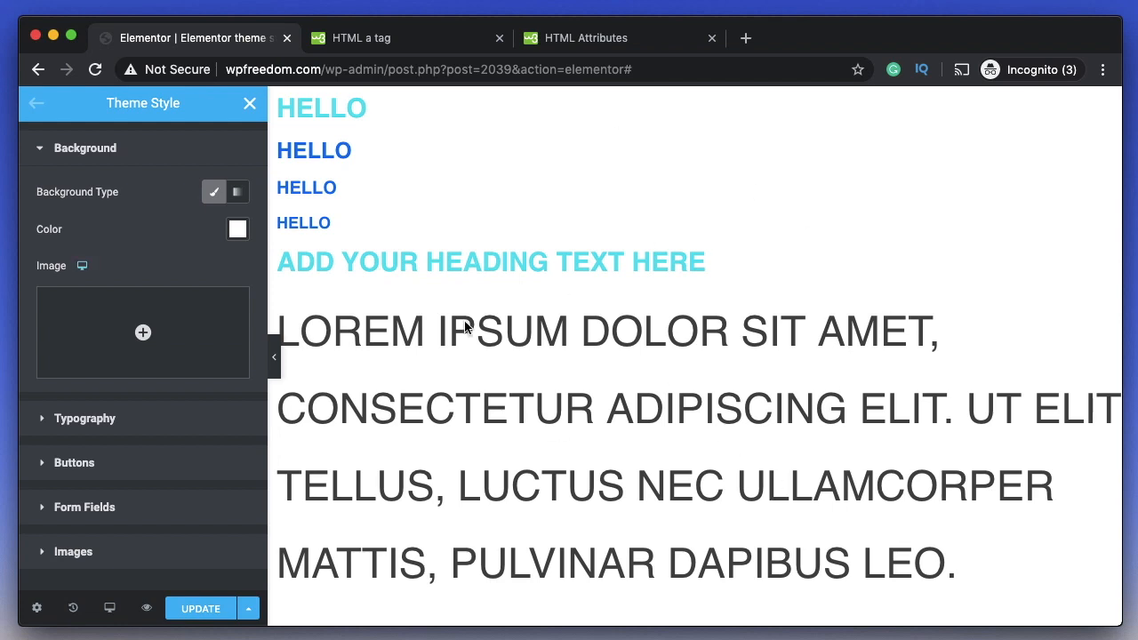
# Set the theme's H2 heading color to the navy palette color #191970 in the typography settings.
pyautogui.click(140, 156)
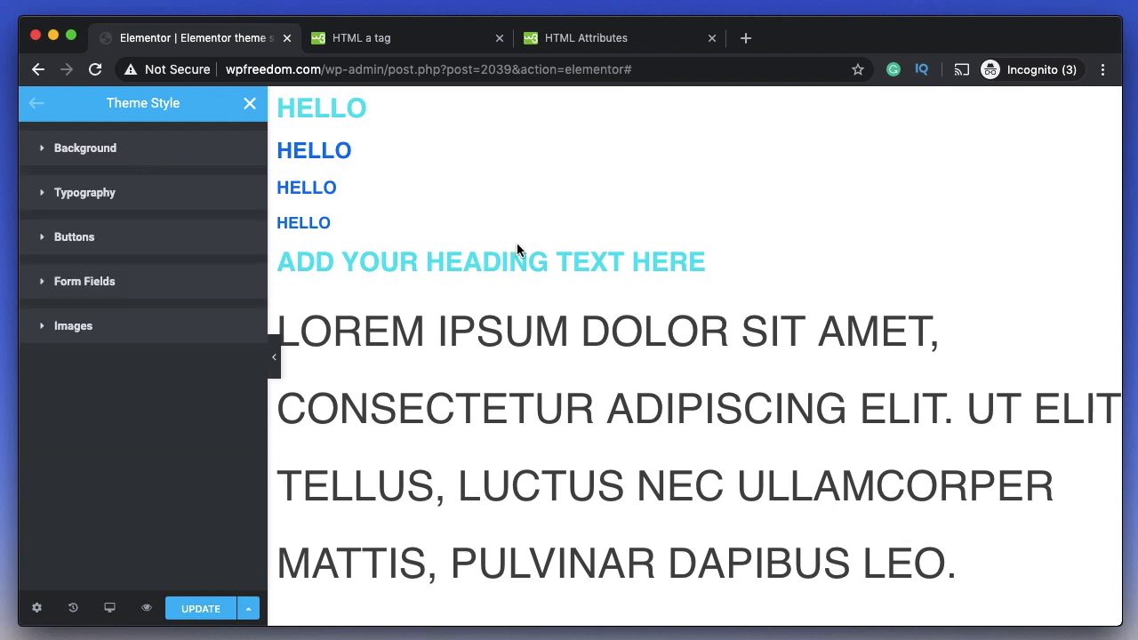
pyautogui.click(153, 204)
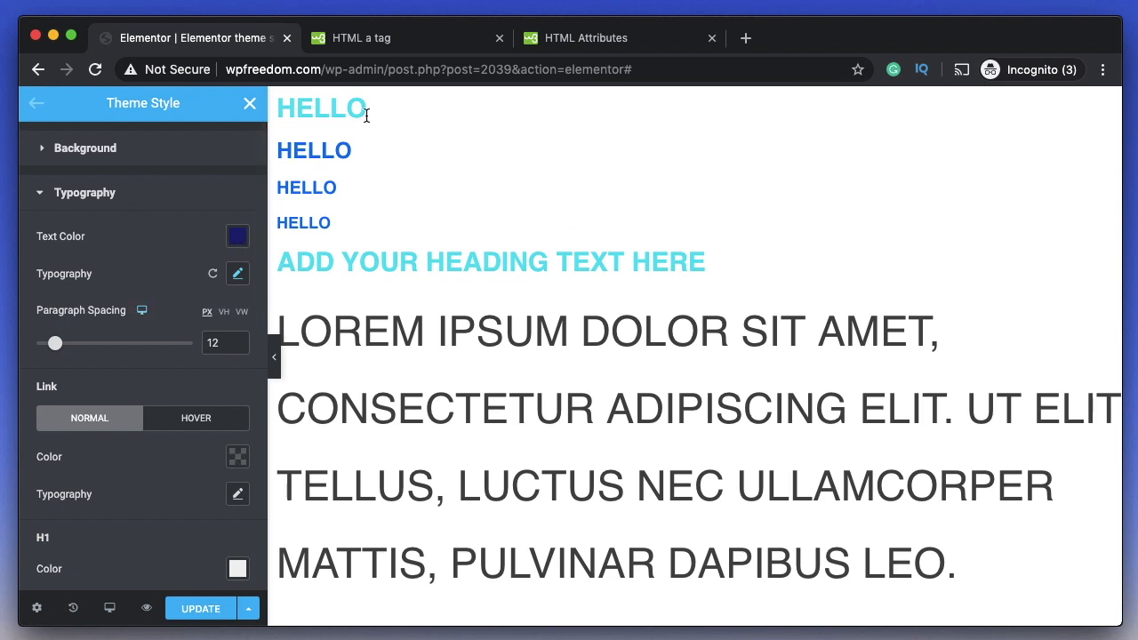
pyautogui.scroll(-2, 136, 297)
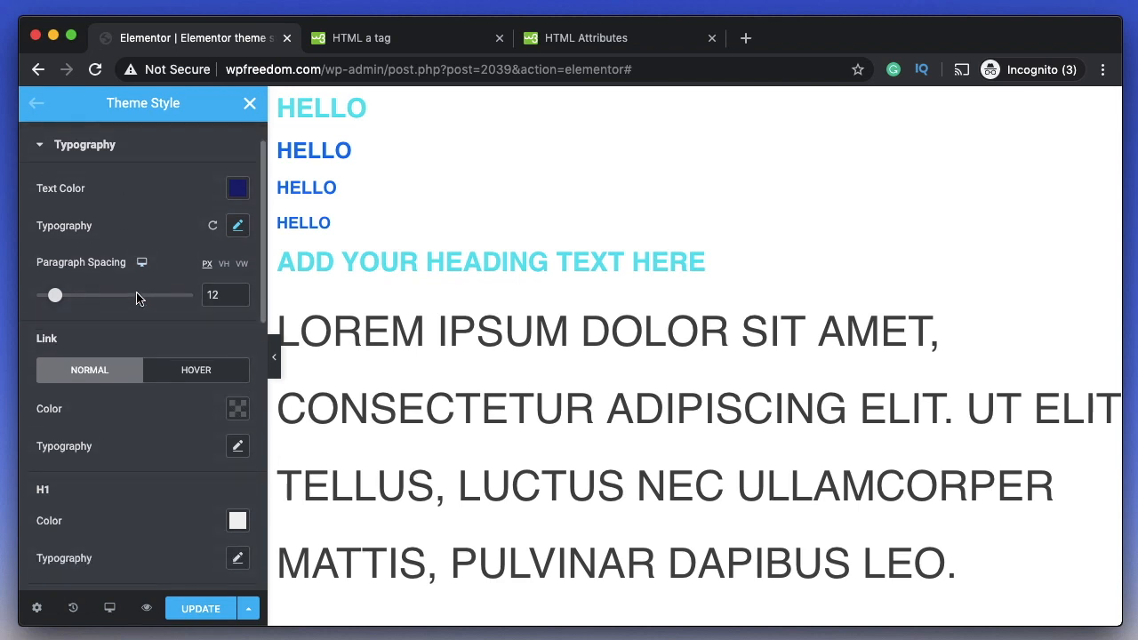
pyautogui.scroll(-5, 135, 246)
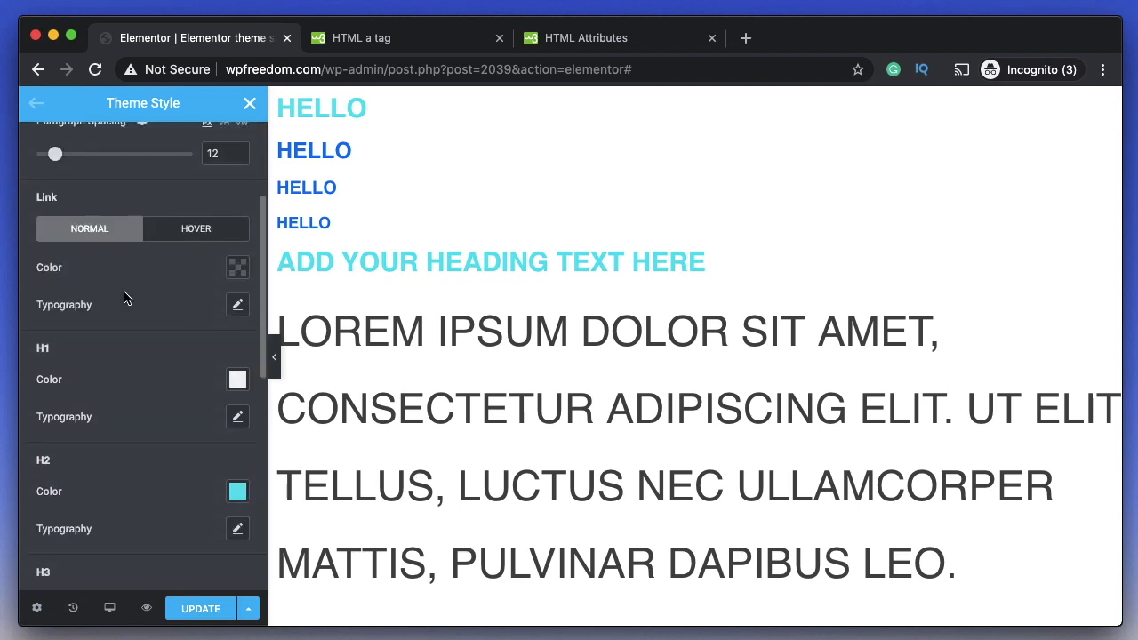
pyautogui.scroll(2, 127, 298)
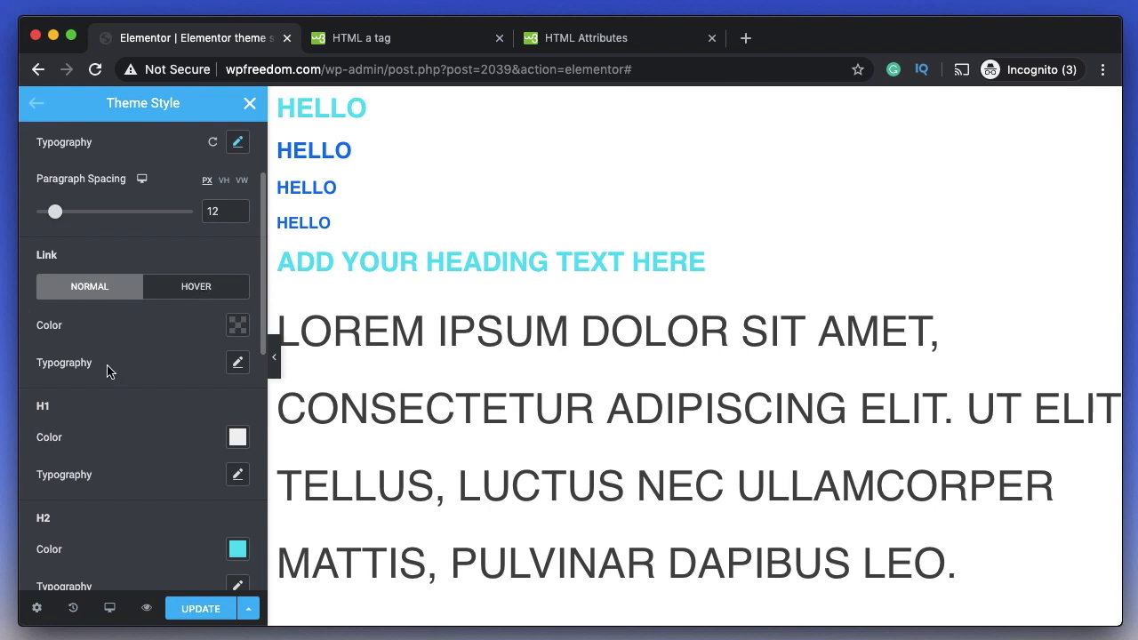
pyautogui.scroll(-3, 110, 369)
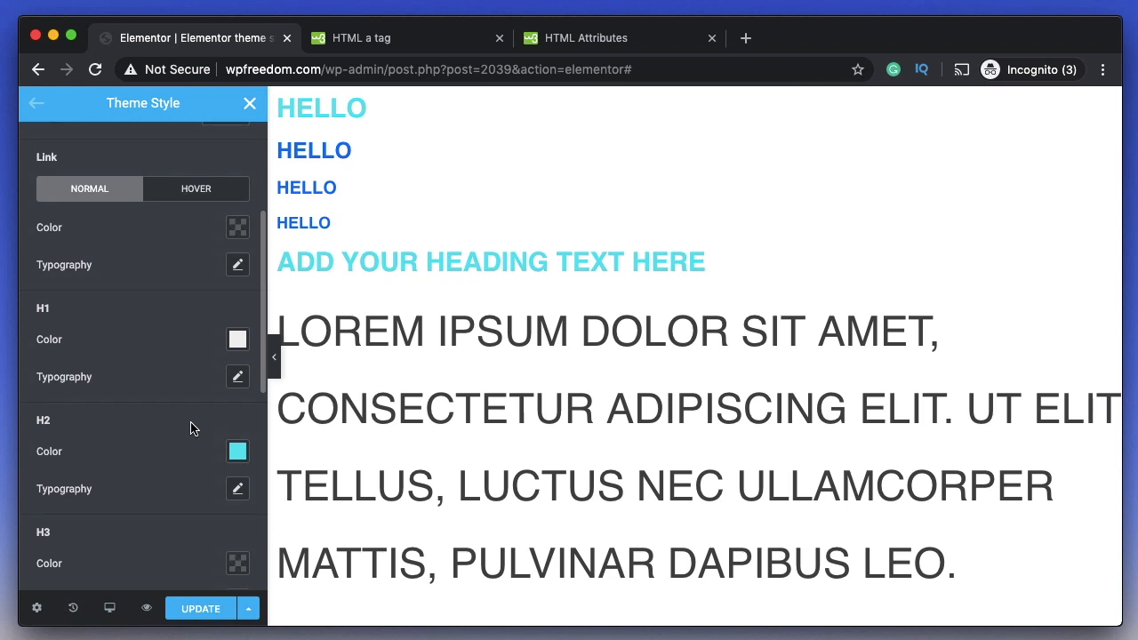
pyautogui.scroll(-2, 193, 427)
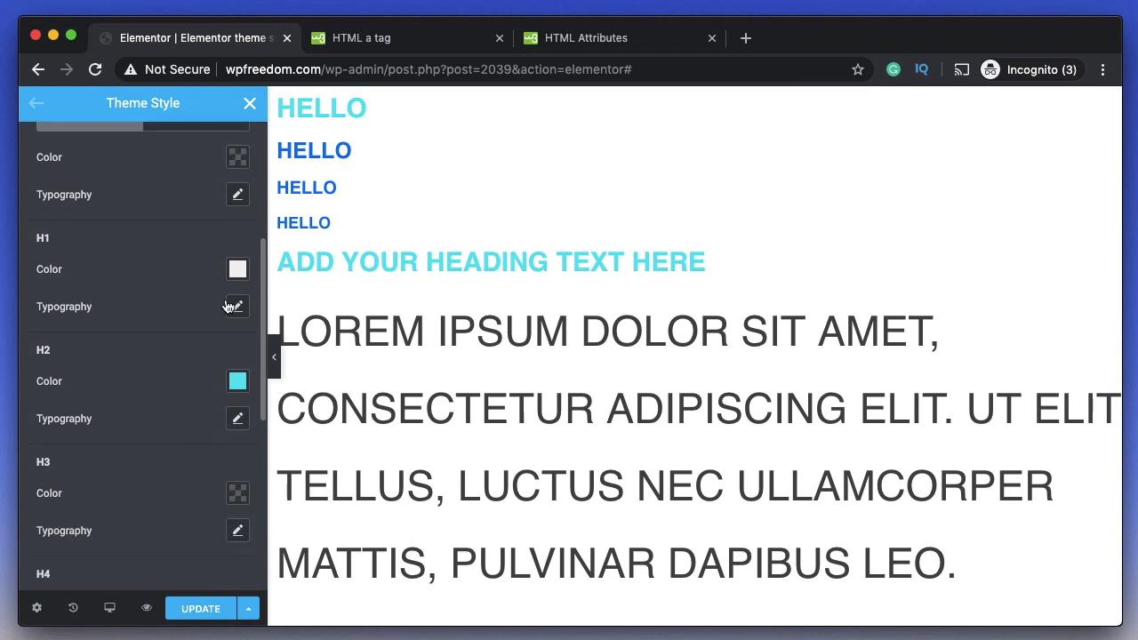
pyautogui.click(238, 380)
pyautogui.click(405, 127)
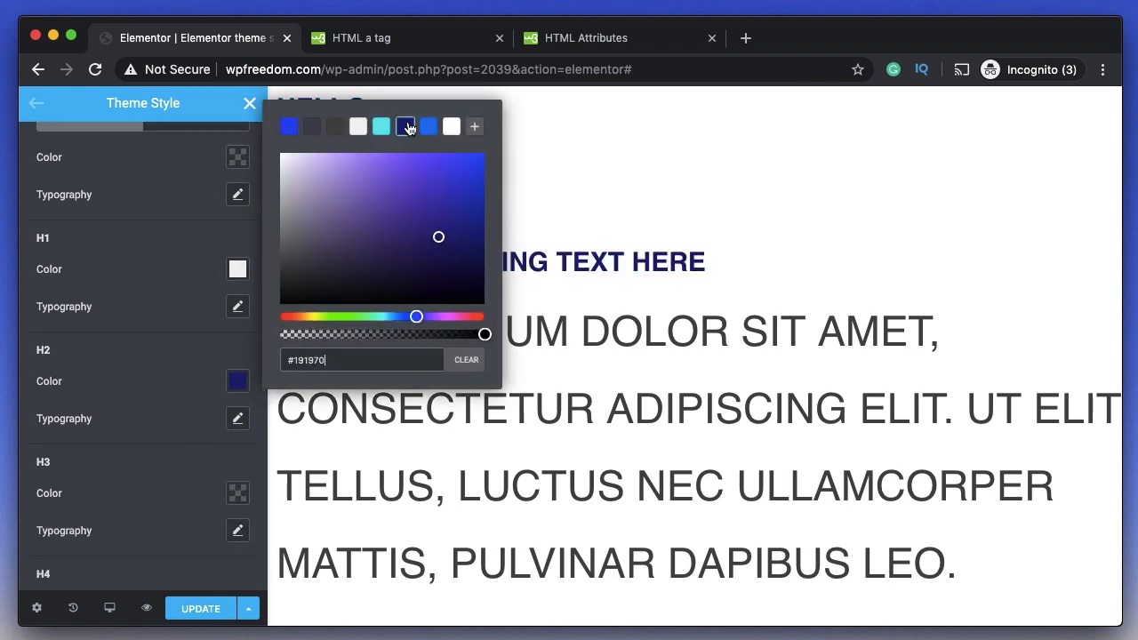
pyautogui.click(173, 288)
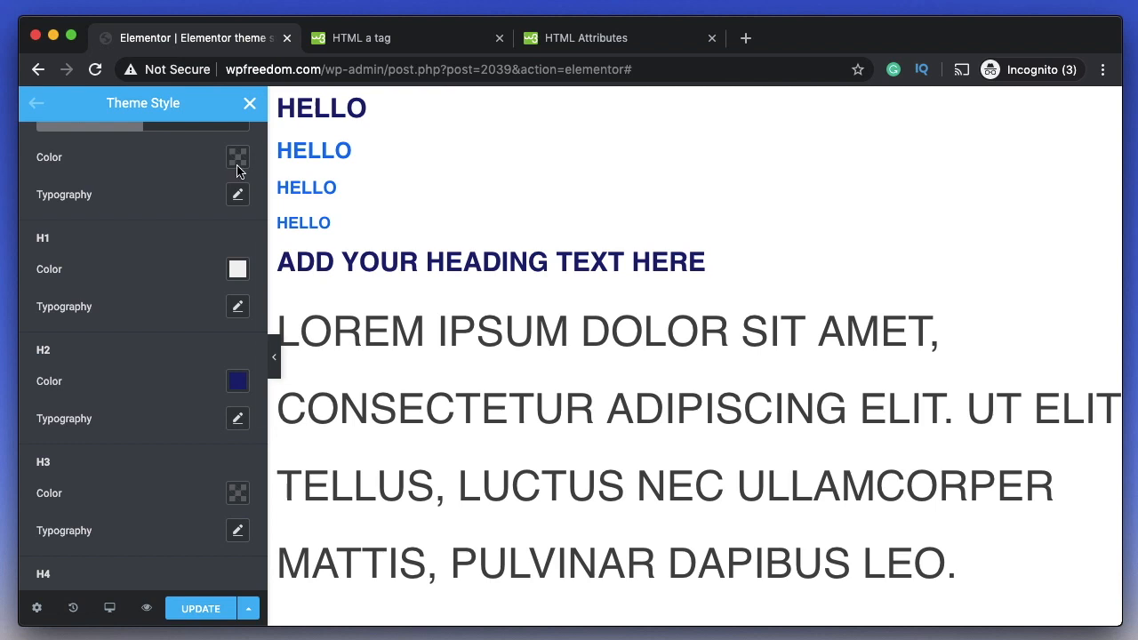
pyautogui.doubleClick(317, 118)
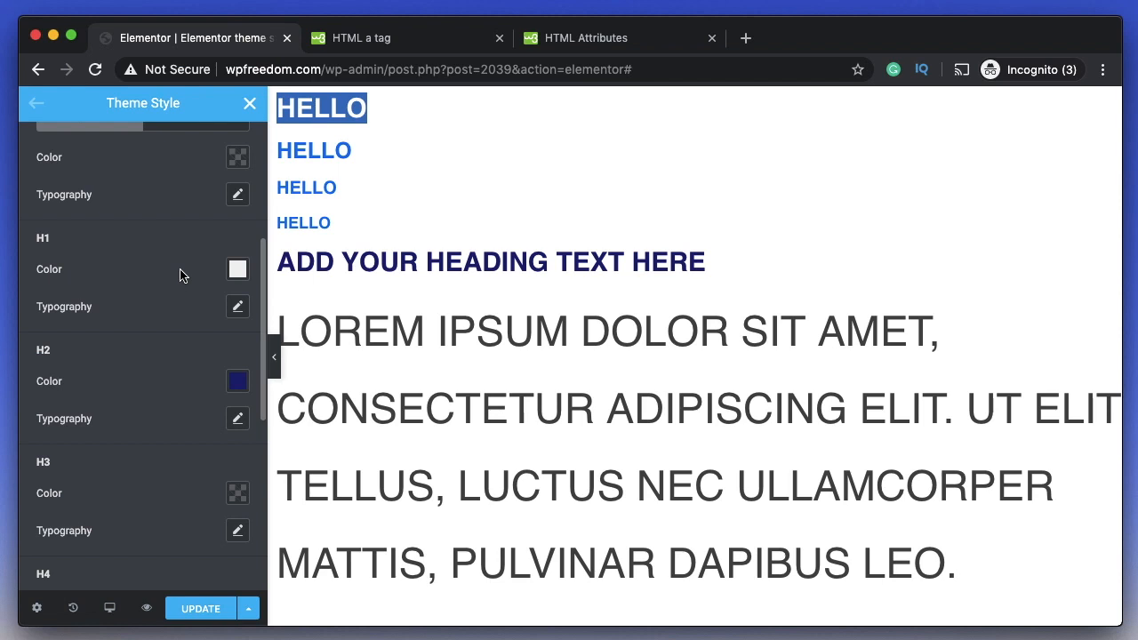
pyautogui.click(414, 177)
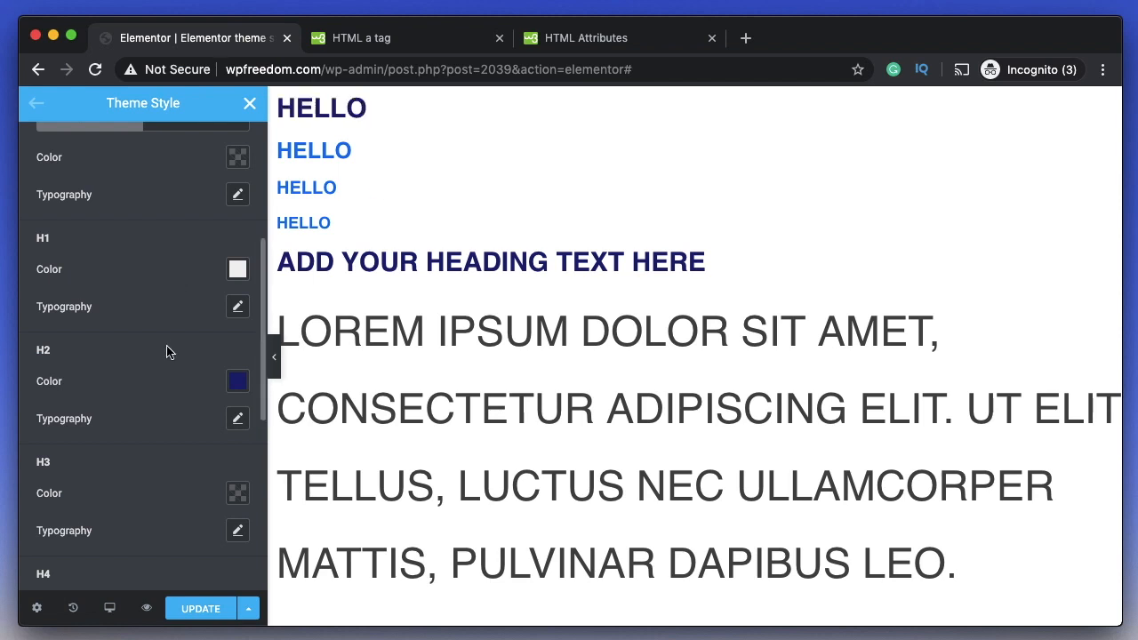
# Set the theme's H3 heading color to the blue palette color #0D73EF.
pyautogui.scroll(-2, 155, 383)
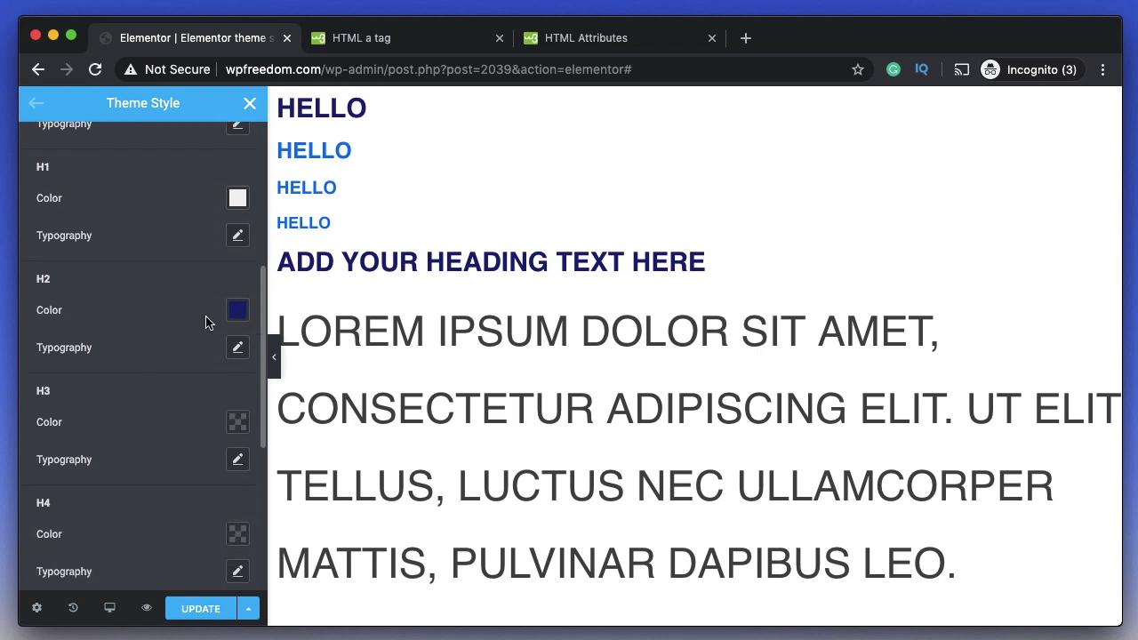
pyautogui.click(240, 432)
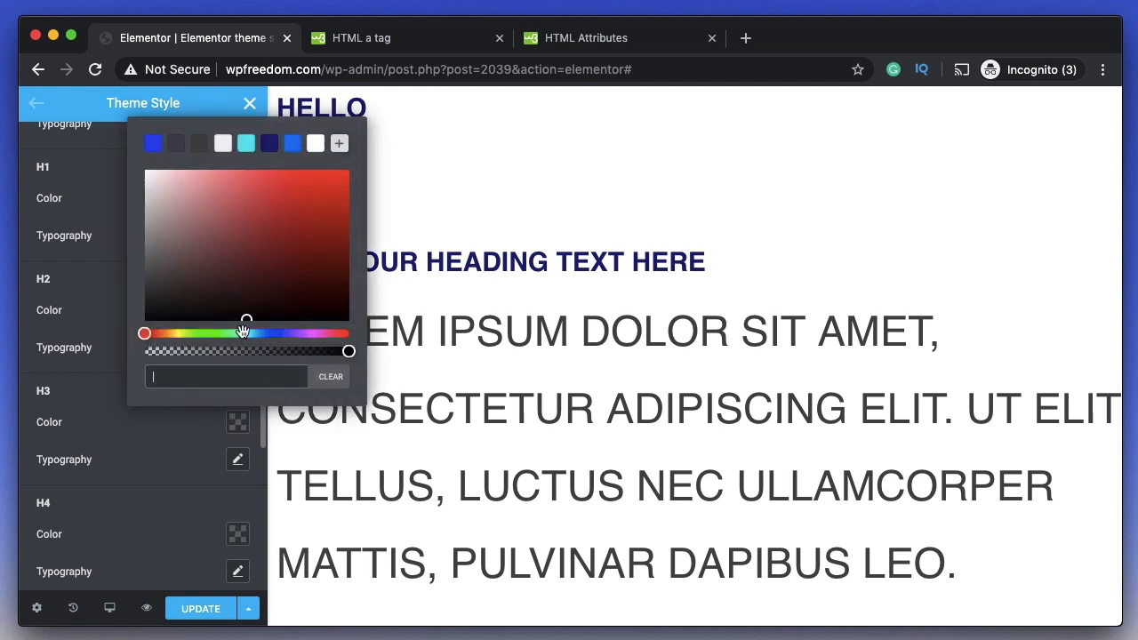
pyautogui.click(293, 147)
pyautogui.click(103, 274)
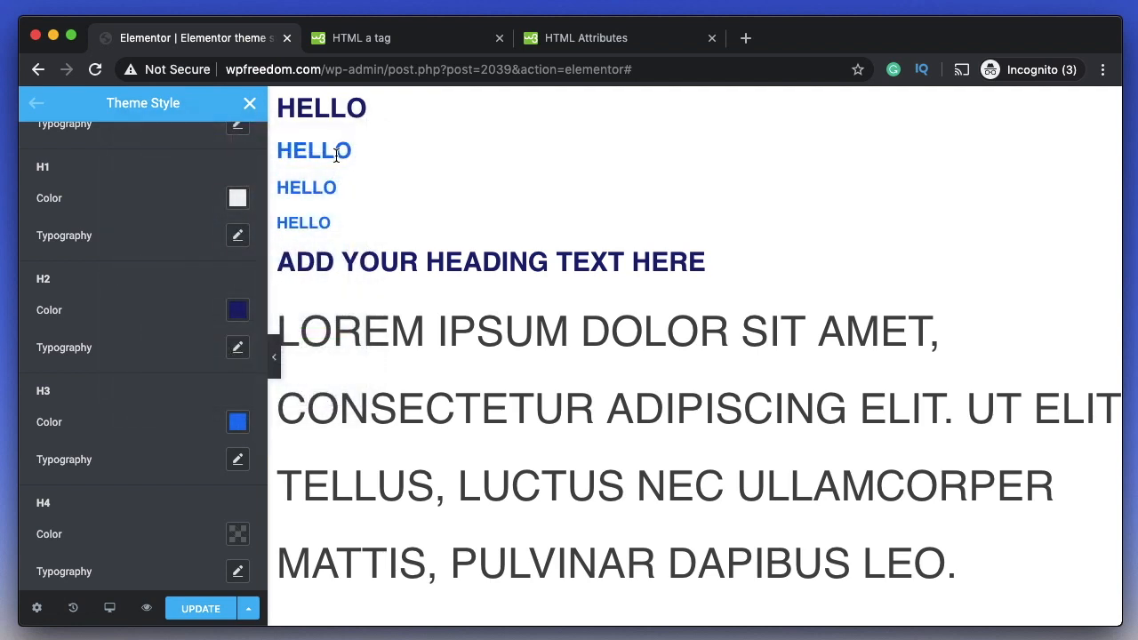
# Change the theme's H3 heading color to the dark gray palette color.
pyautogui.click(237, 422)
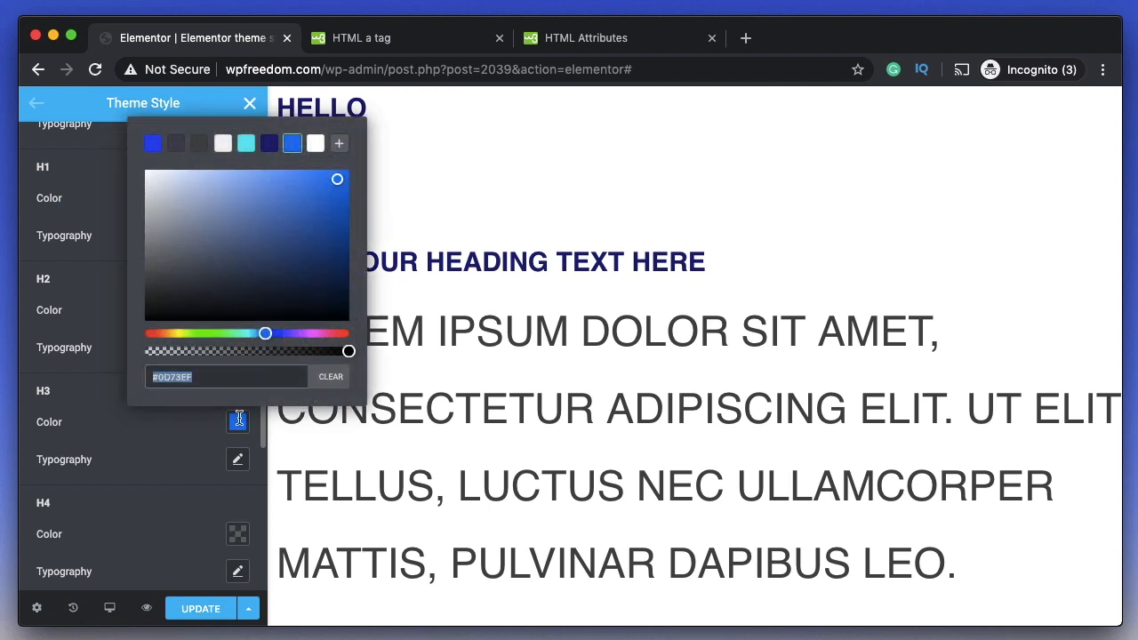
pyautogui.click(200, 144)
pyautogui.click(157, 465)
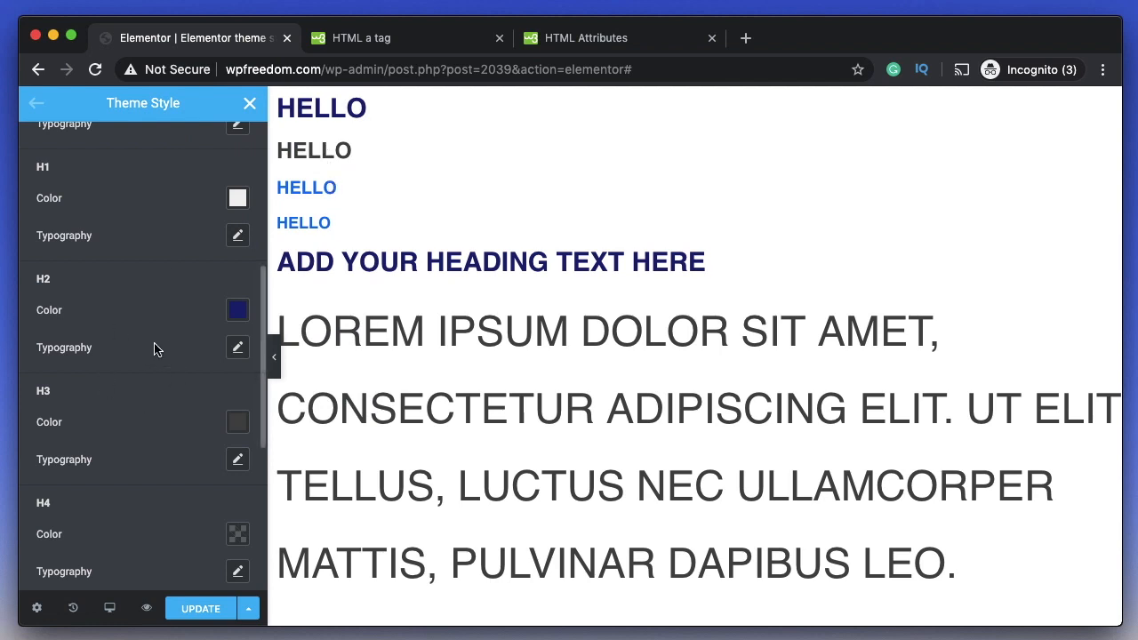
# Look through the H2 typography options and the color and typography settings of headings H3 to H6.
pyautogui.scroll(-2, 155, 347)
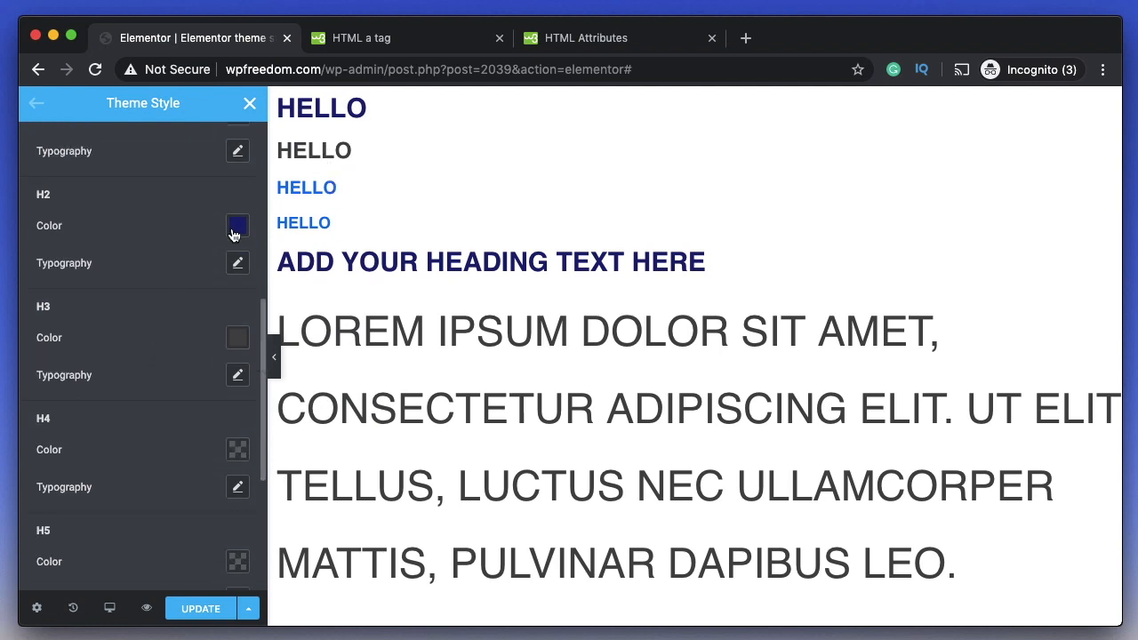
pyautogui.click(237, 263)
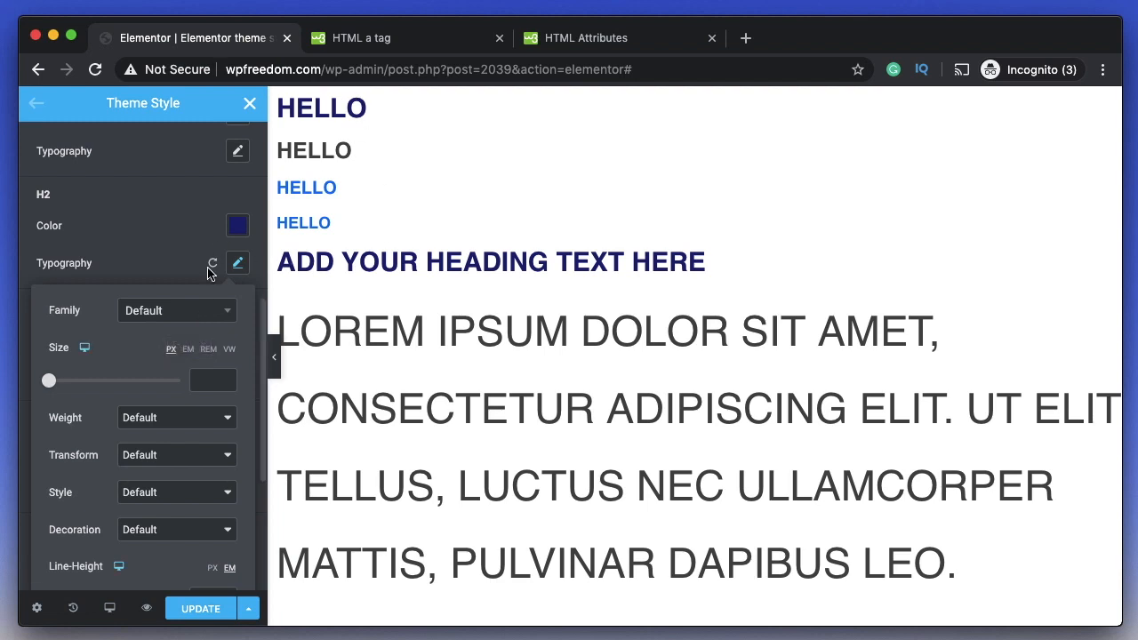
pyautogui.click(236, 262)
pyautogui.scroll(-4, 126, 384)
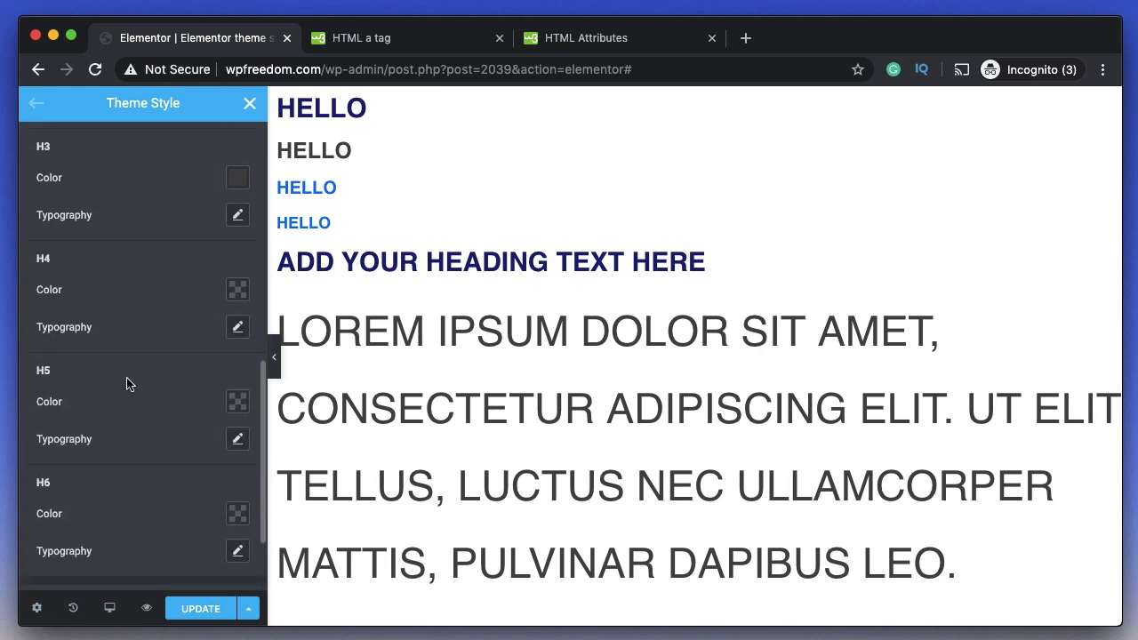
pyautogui.scroll(-2, 126, 384)
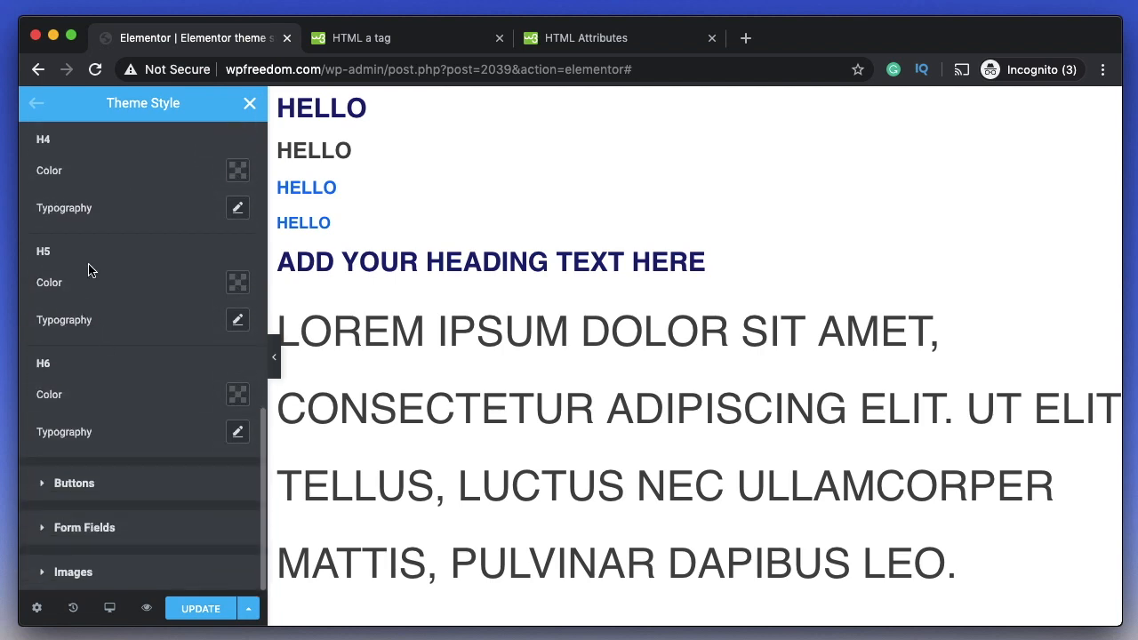
pyautogui.scroll(5, 88, 270)
pyautogui.scroll(5, 88, 271)
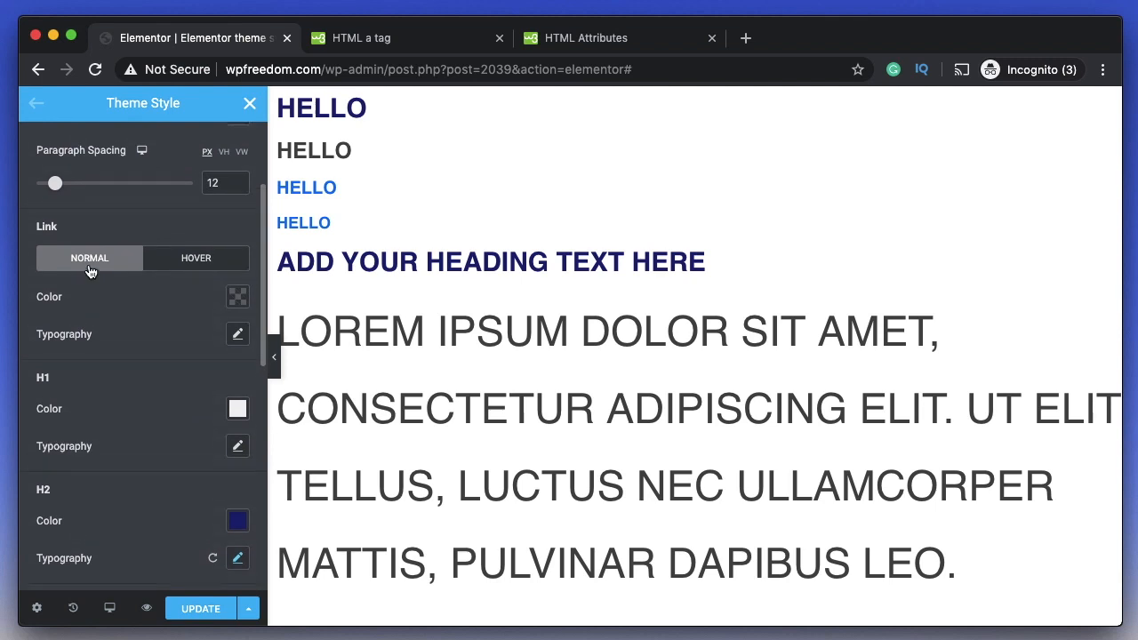
# Set the theme's body text typography size to 17 px and collapse the typography settings.
pyautogui.click(237, 238)
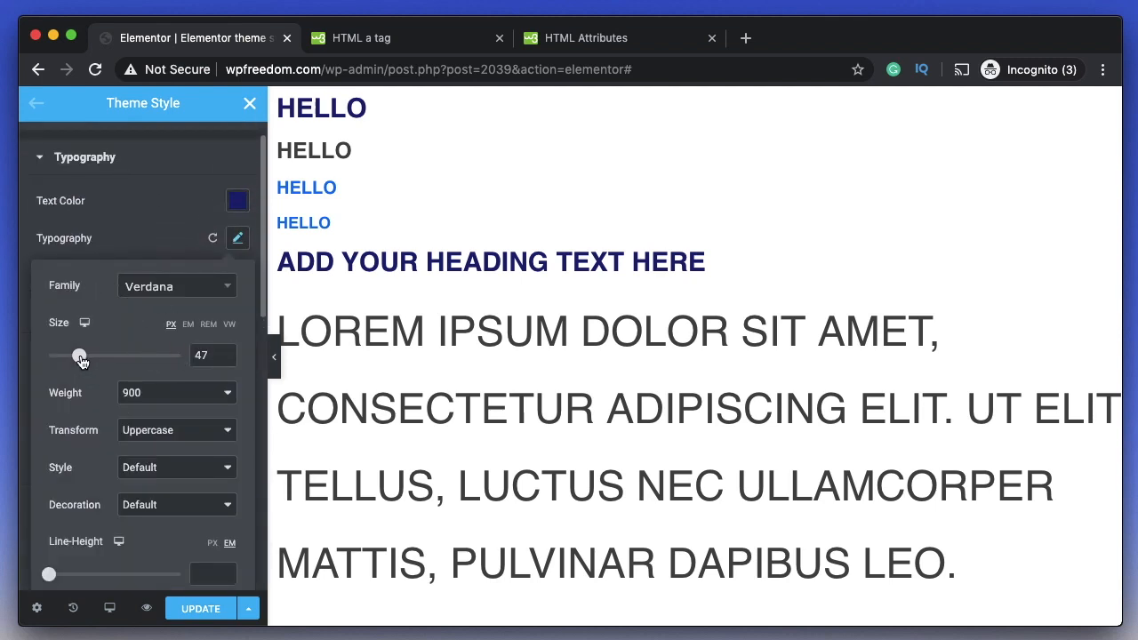
pyautogui.moveTo(80, 360); pyautogui.dragTo(58, 359)
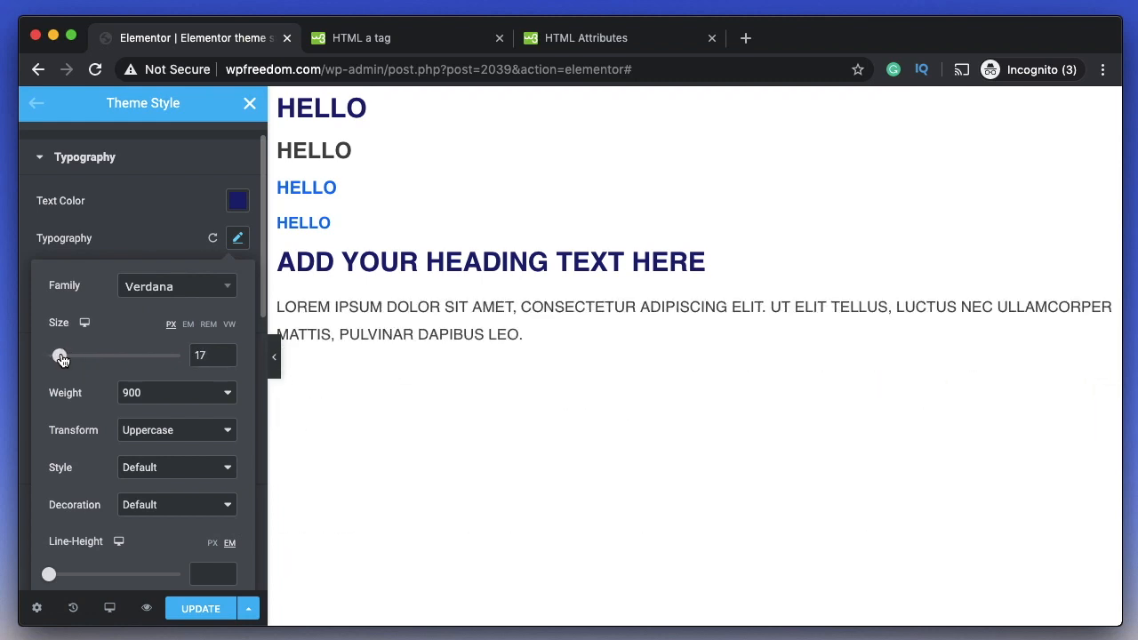
pyautogui.tripleClick(406, 326)
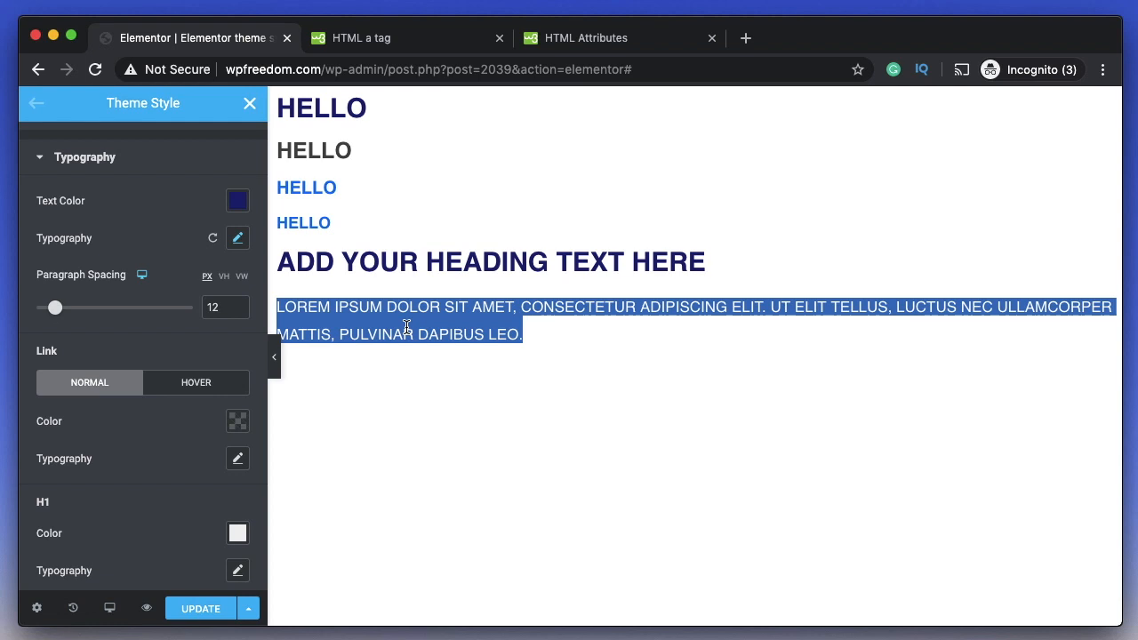
pyautogui.click(155, 169)
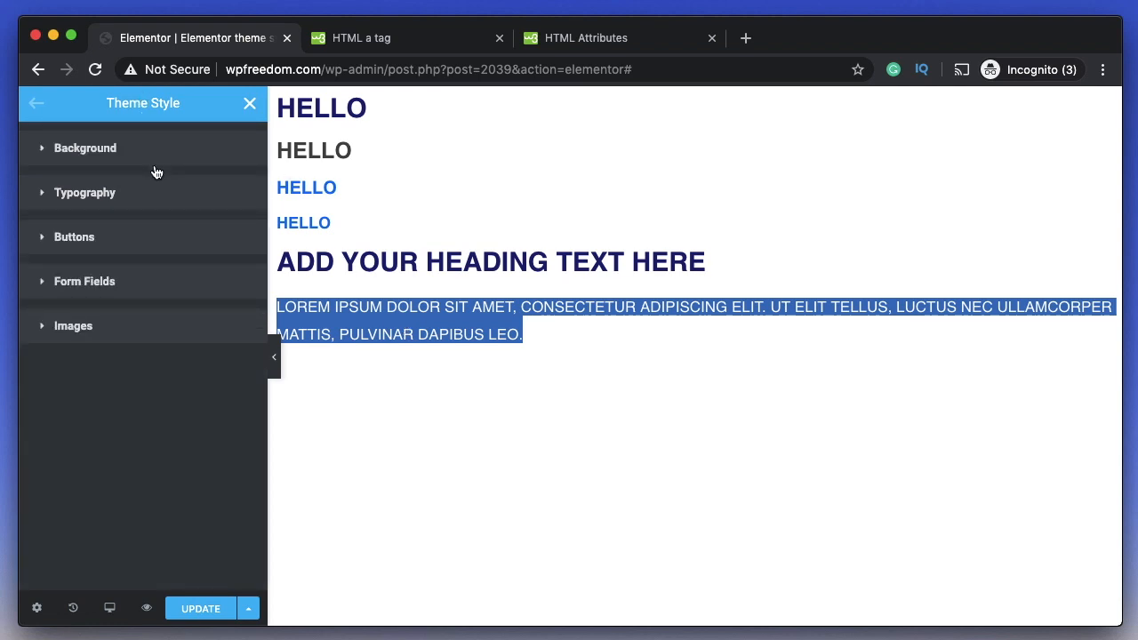
# Look over the theme's default button settings and save the Theme Style changes.
pyautogui.click(166, 240)
pyautogui.scroll(-2, 129, 310)
pyautogui.scroll(2, 131, 311)
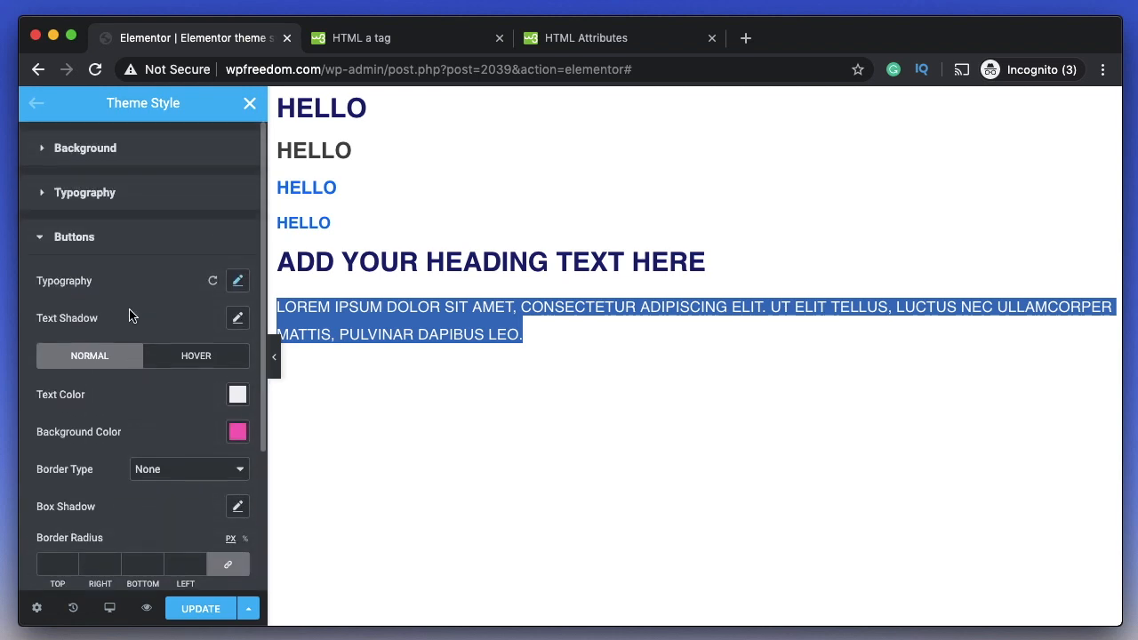
pyautogui.click(194, 609)
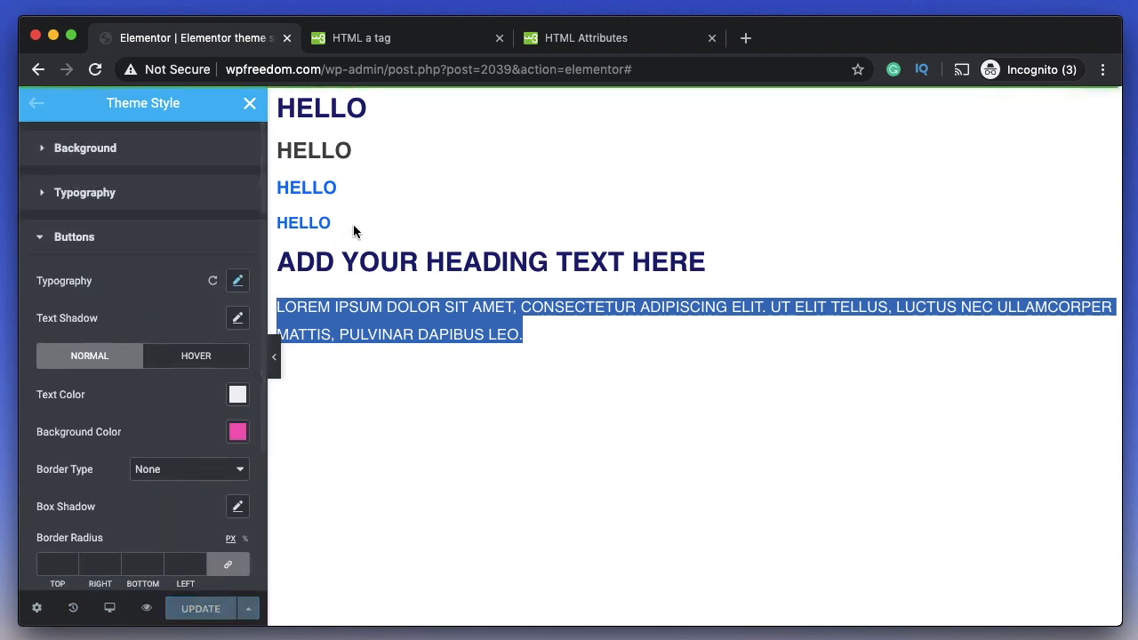
# Look at the theme's default settings for form fields and images.
pyautogui.click(74, 236)
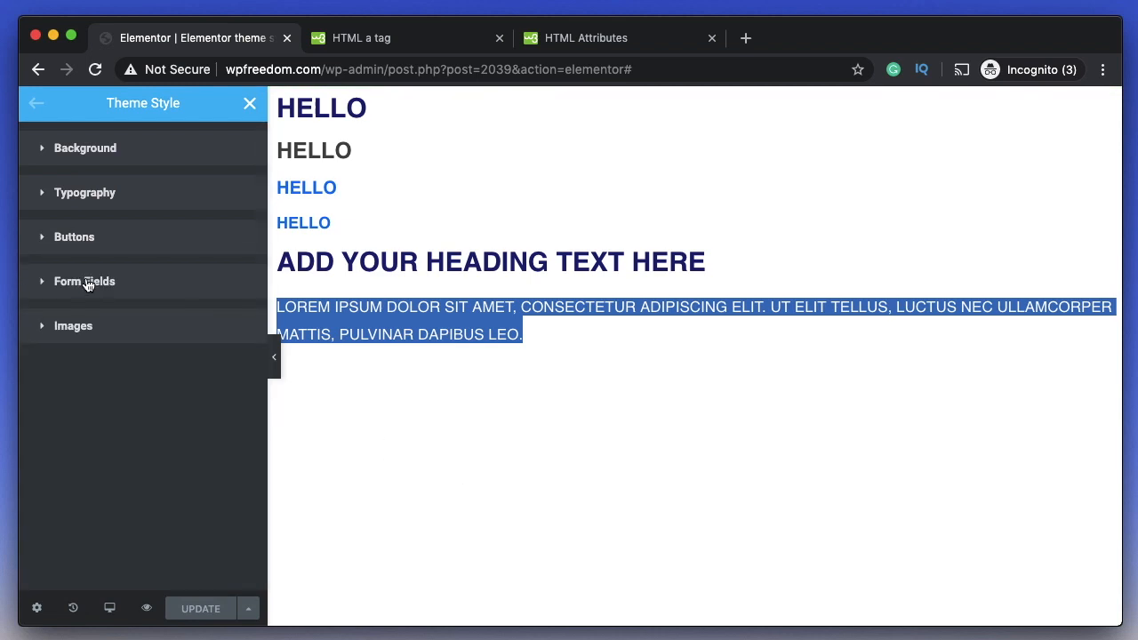
pyautogui.click(84, 281)
pyautogui.click(84, 282)
pyautogui.click(80, 331)
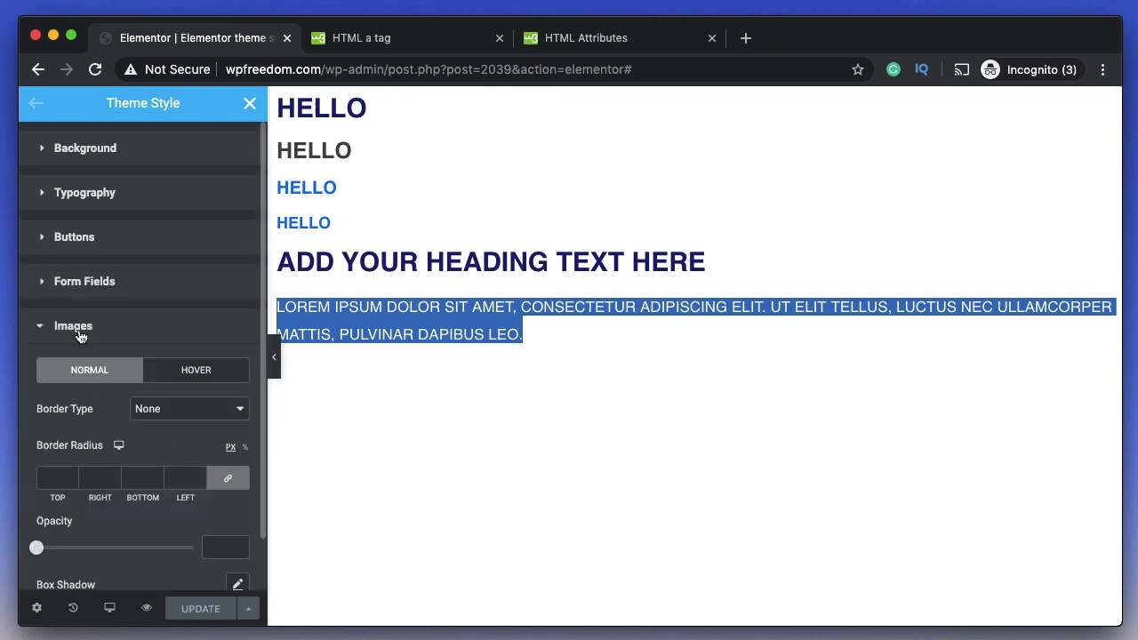
pyautogui.click(80, 331)
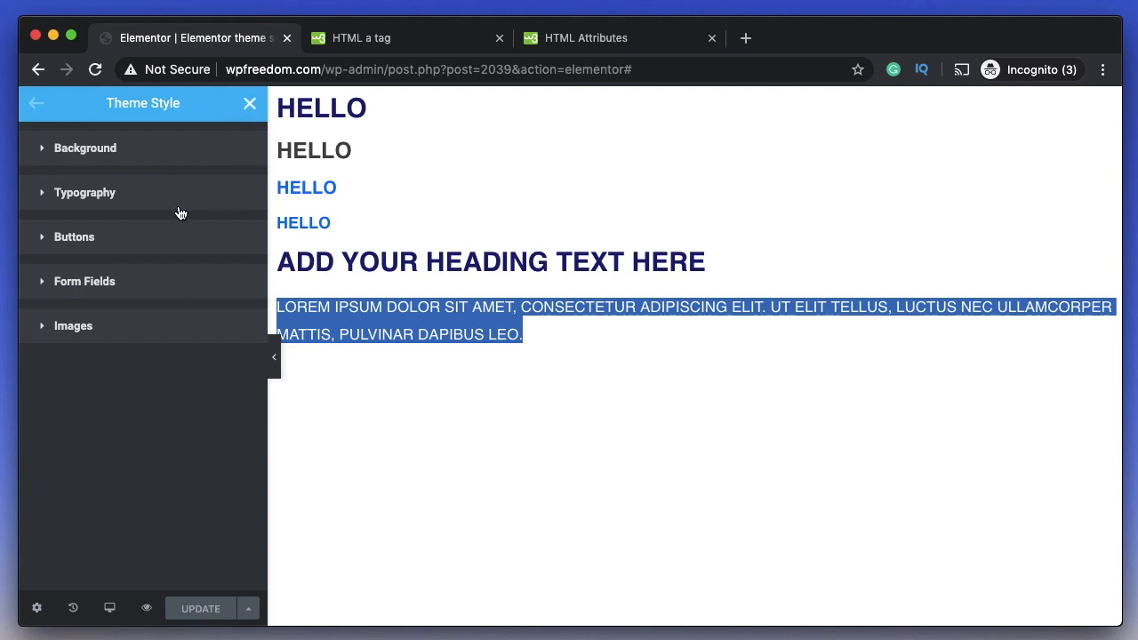
# Leave the Theme Style and add a Button widget and a Form widget below the paragraph text.
pyautogui.click(251, 103)
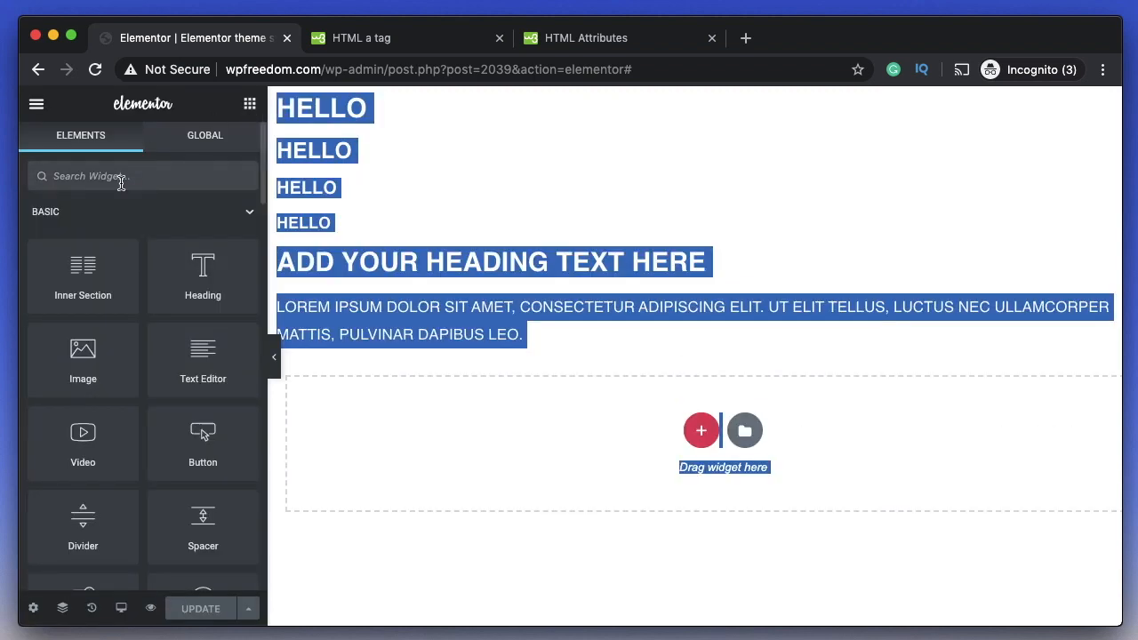
pyautogui.moveTo(211, 462); pyautogui.dragTo(491, 444)
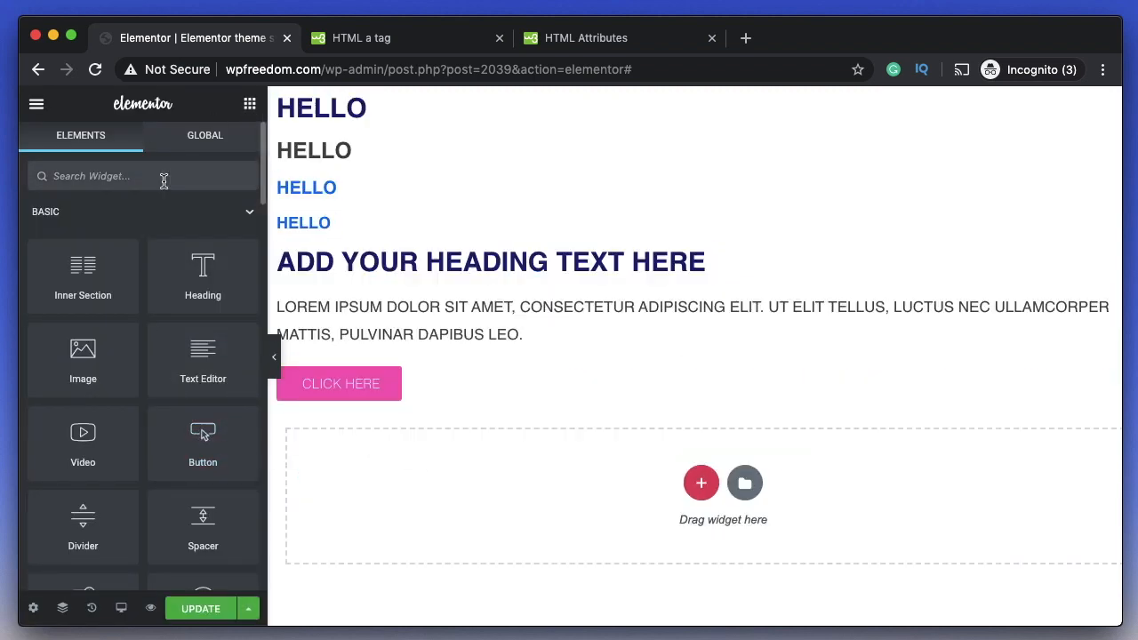
pyautogui.write('for')
pyautogui.moveTo(83, 233); pyautogui.dragTo(356, 490)
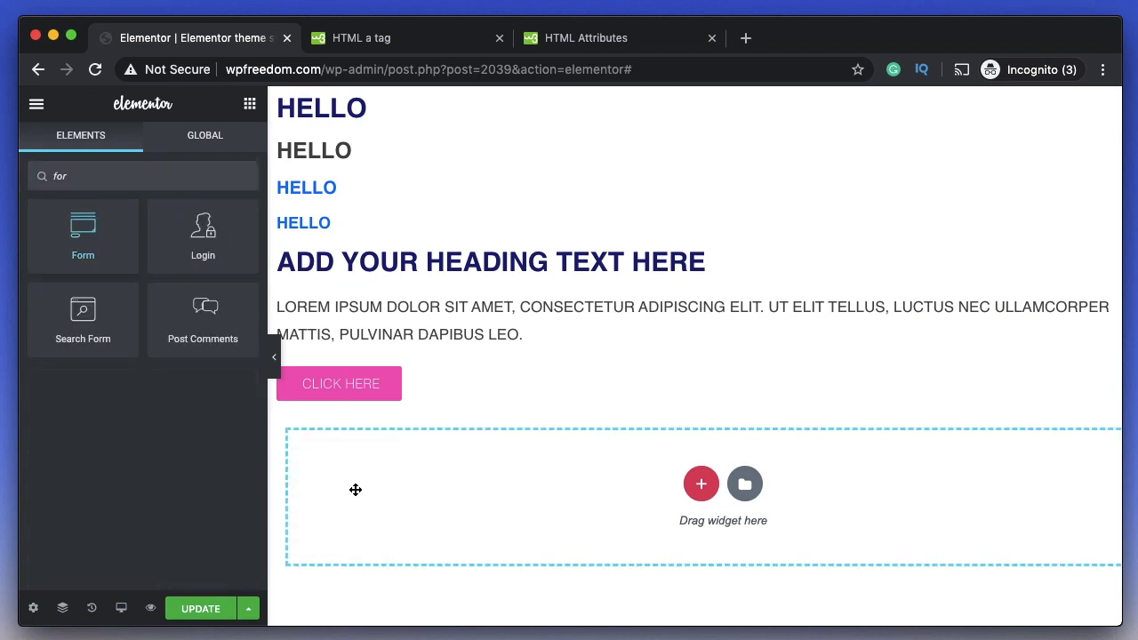
pyautogui.moveTo(582, 450); pyautogui.dragTo(583, 450)
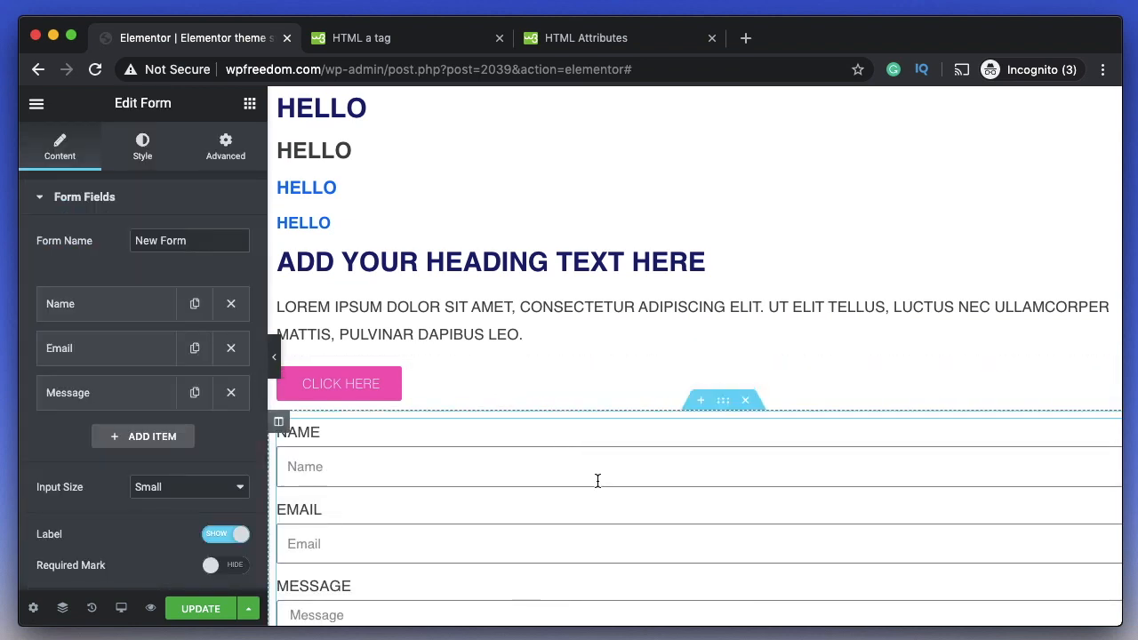
# Add an Image widget with a café breakfast photo from the media library below the form, and update the page.
pyautogui.scroll(-3, 597, 477)
pyautogui.click(250, 104)
pyautogui.scroll(-2, 165, 318)
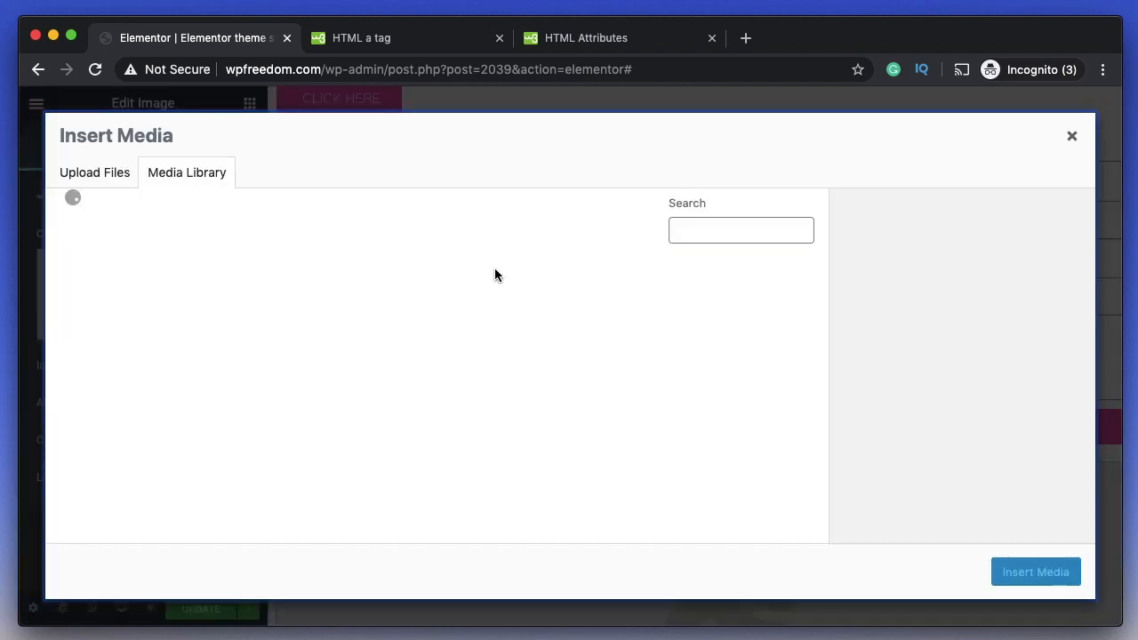
pyautogui.click(620, 452)
pyautogui.click(1036, 571)
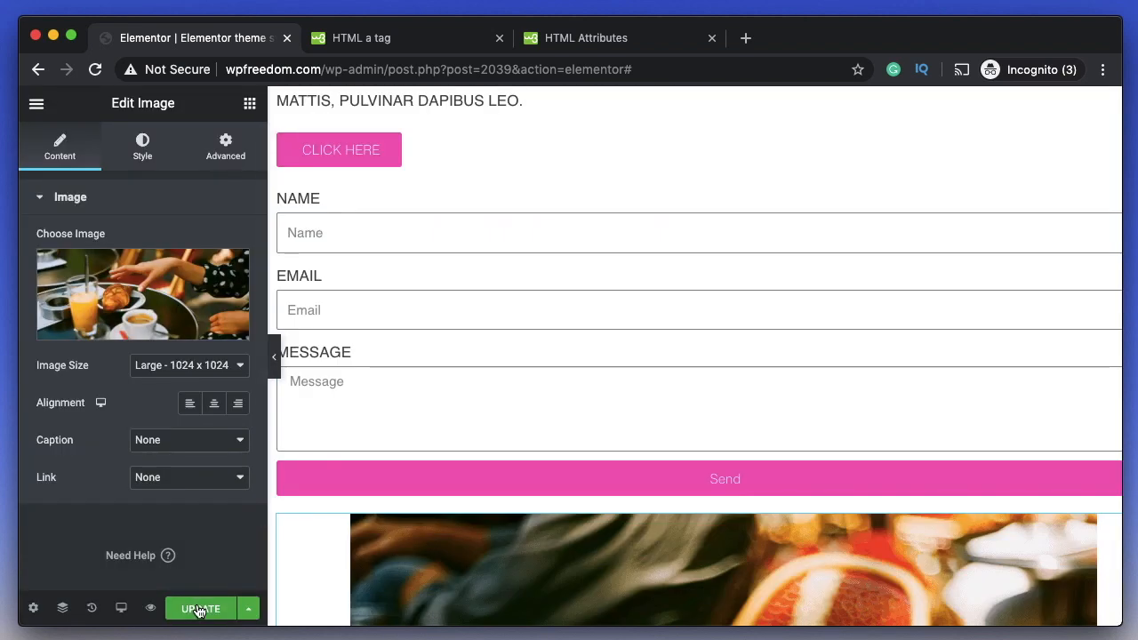
pyautogui.click(198, 612)
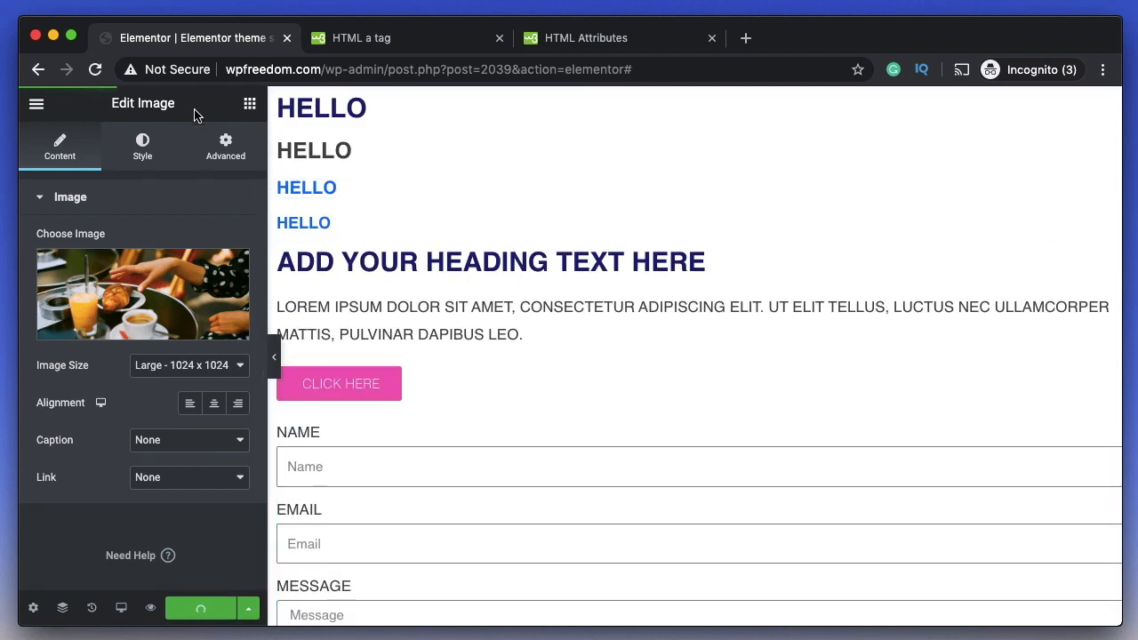
# Reopen the Theme Style and set the buttons' normal background color to turquoise.
pyautogui.click(37, 104)
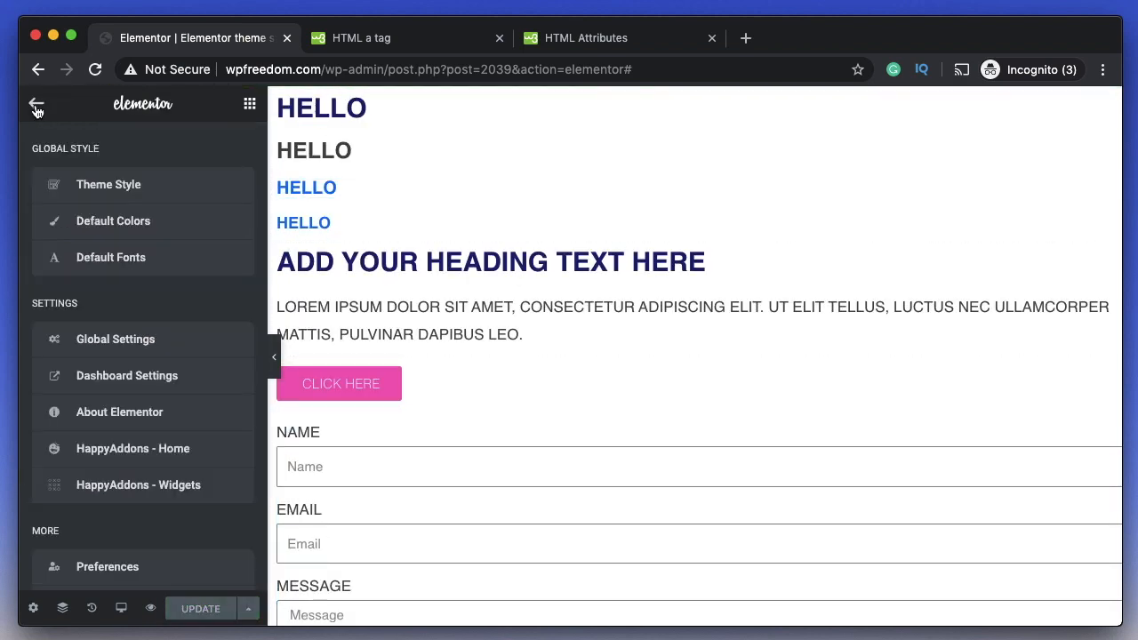
pyautogui.click(88, 184)
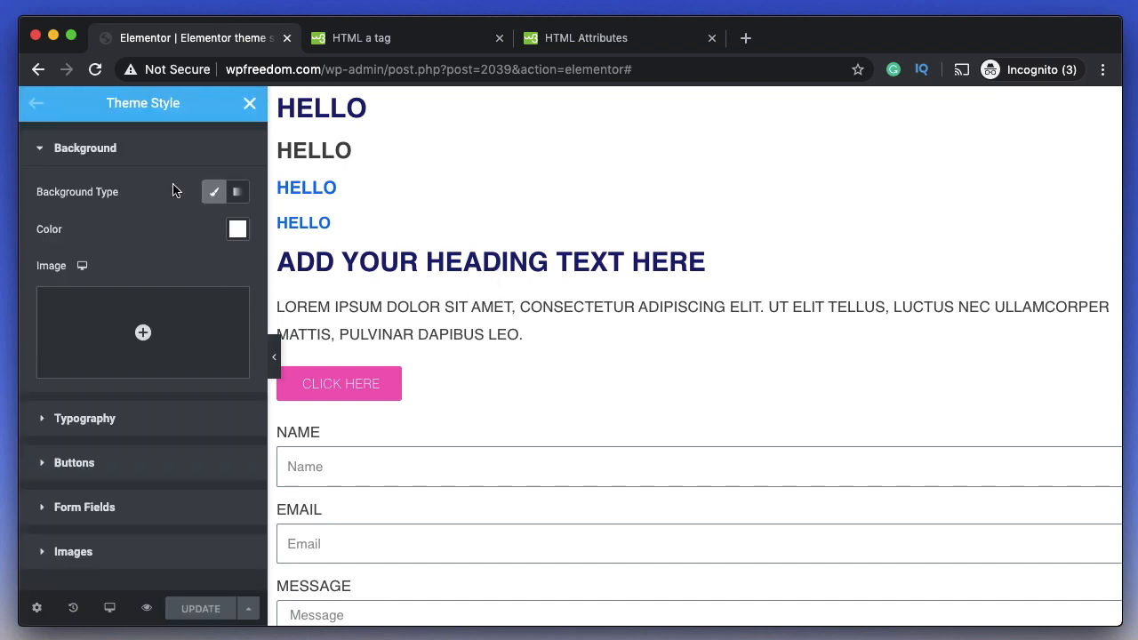
pyautogui.tripleClick(494, 263)
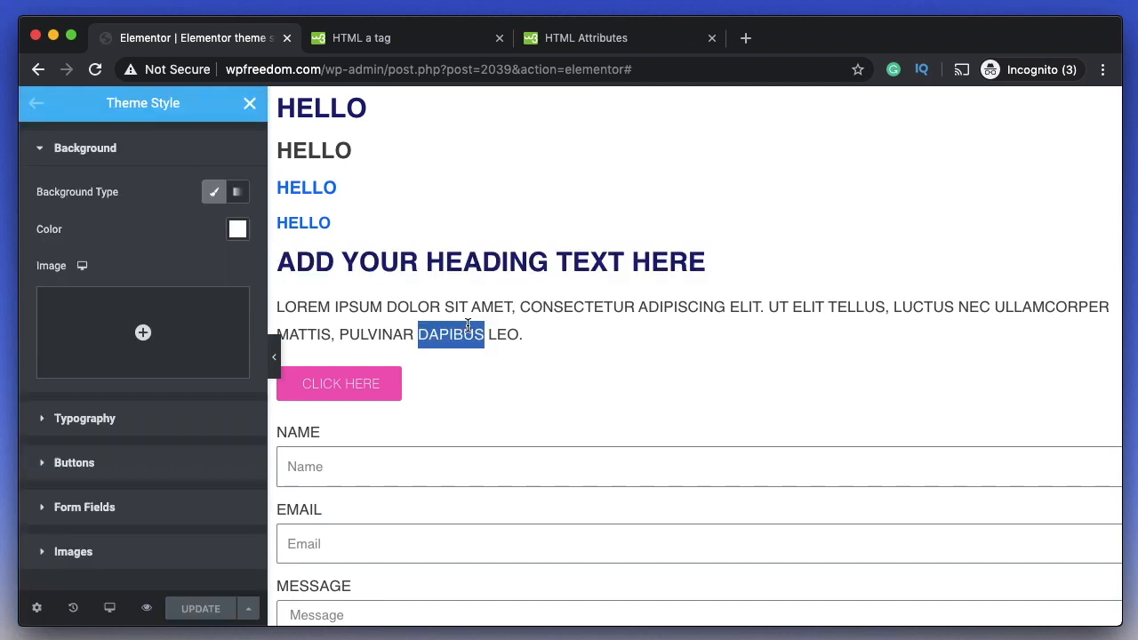
pyautogui.tripleClick(468, 329)
pyautogui.click(467, 325)
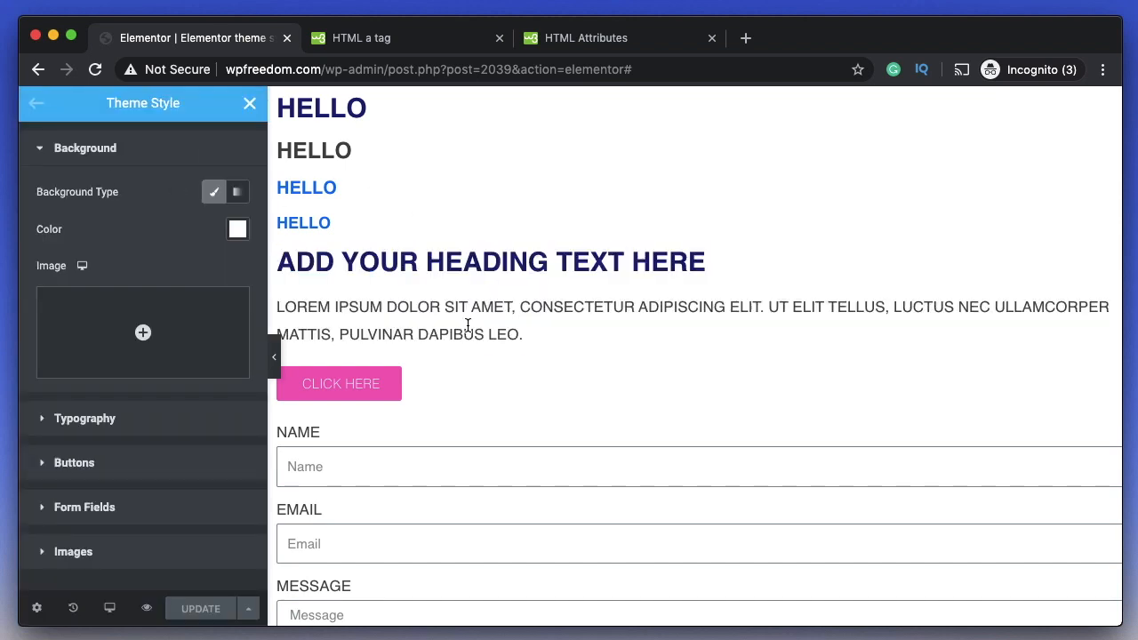
pyautogui.click(125, 461)
pyautogui.click(236, 367)
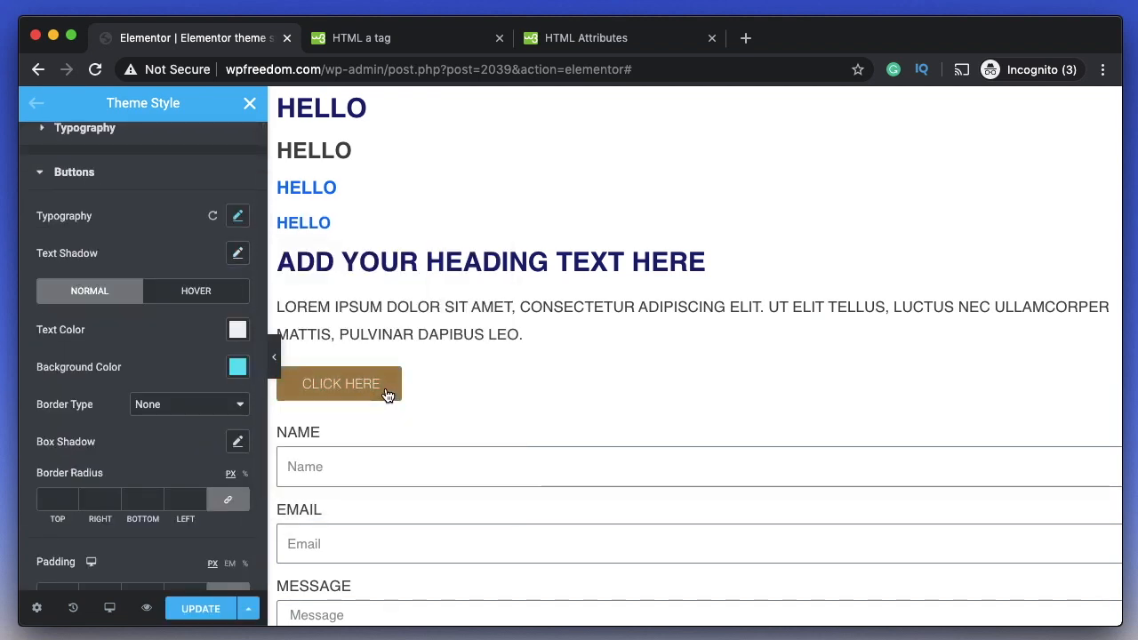
# Give the theme buttons' normal state a solid border in the navy palette color.
pyautogui.click(195, 291)
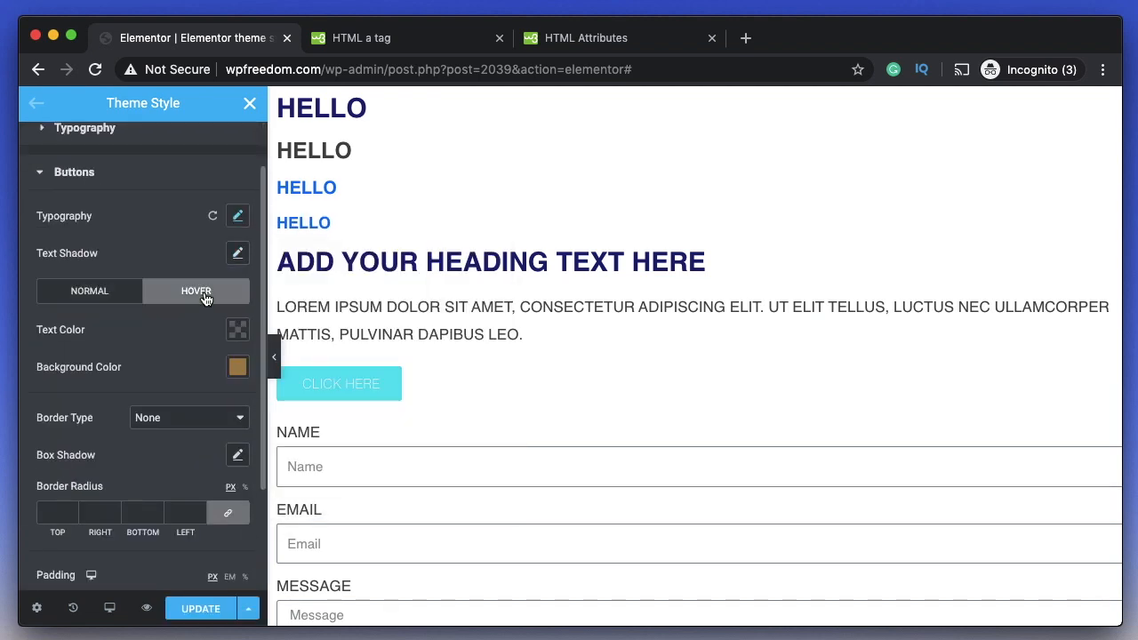
pyautogui.click(82, 295)
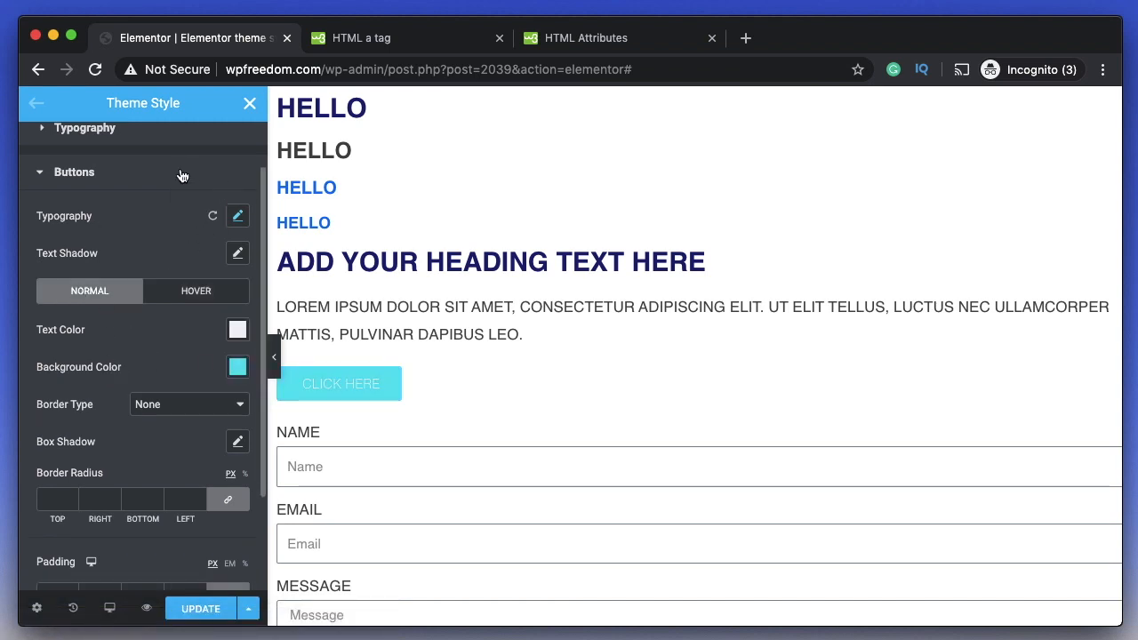
pyautogui.click(199, 405)
pyautogui.click(169, 419)
pyautogui.click(237, 523)
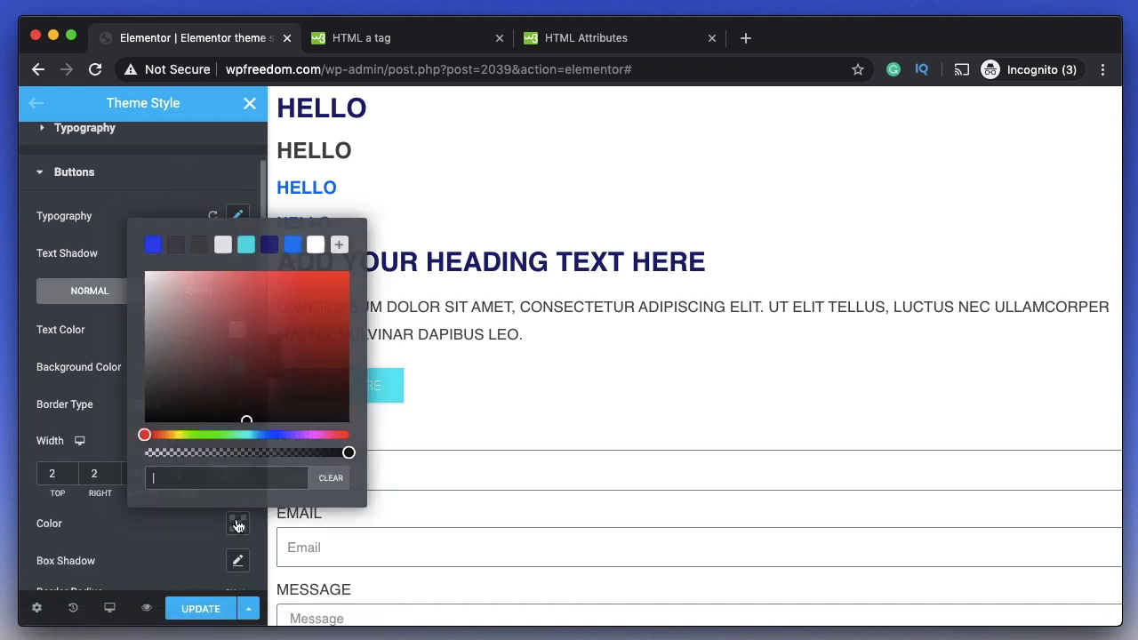
pyautogui.click(270, 245)
pyautogui.click(374, 368)
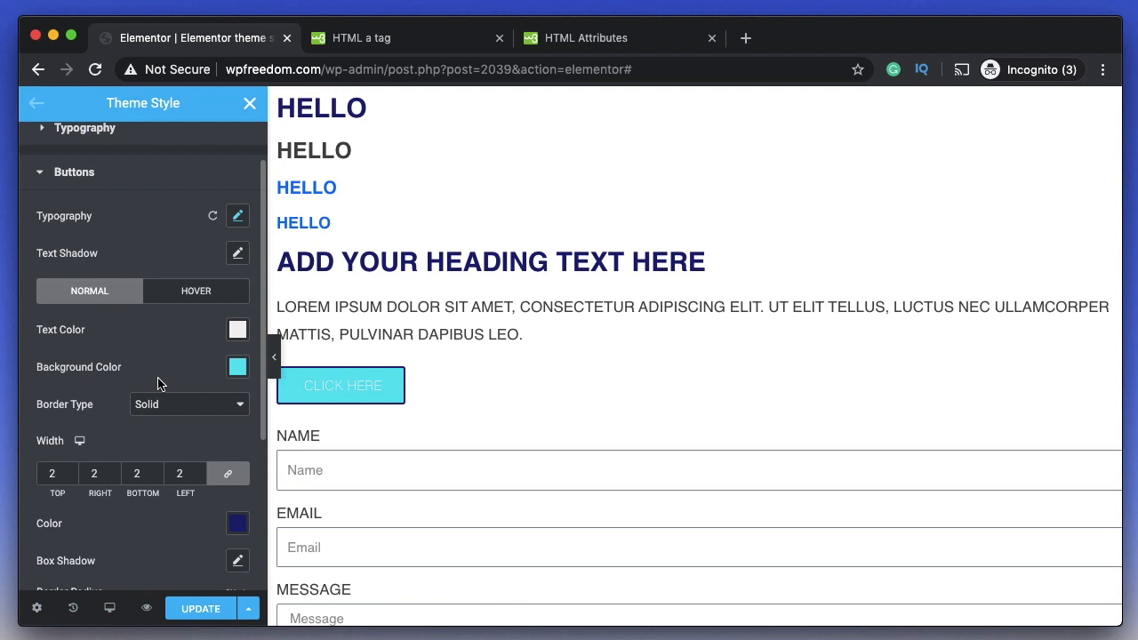
# Examine how the button style applies to the page's button and the form's Send button.
pyautogui.scroll(2, 158, 383)
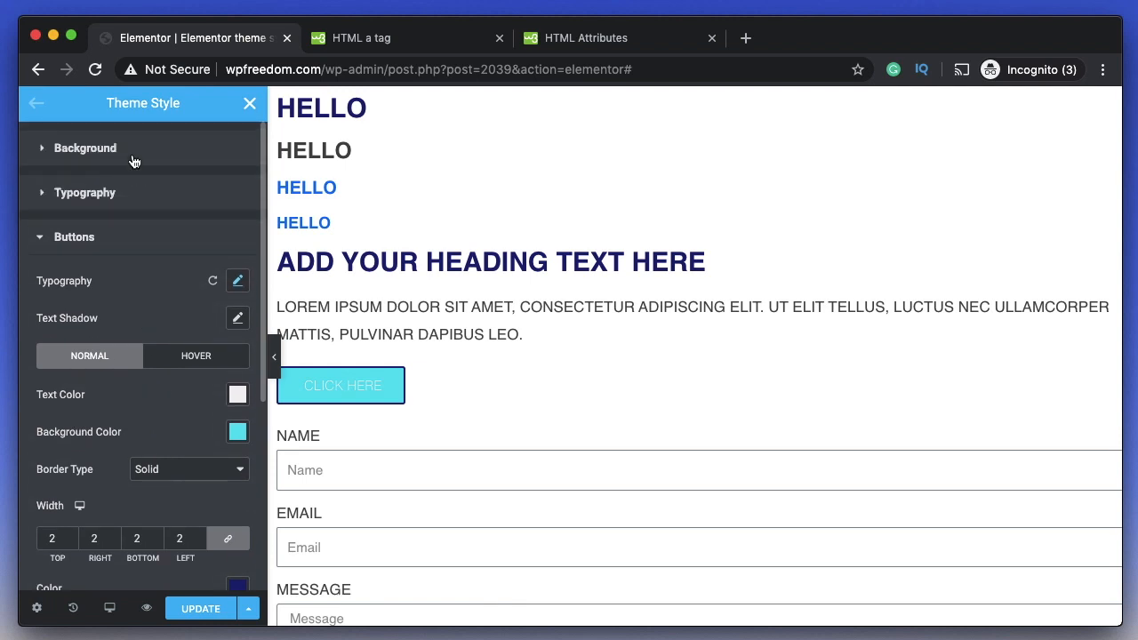
pyautogui.click(125, 244)
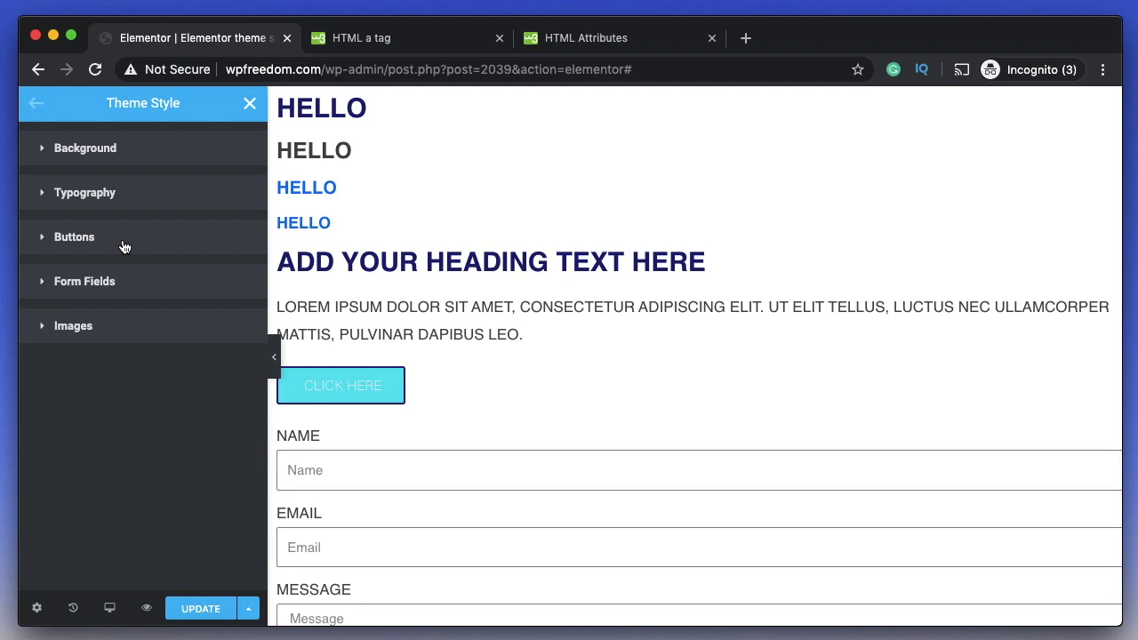
pyautogui.click(124, 245)
pyautogui.click(123, 246)
pyautogui.scroll(-3, 599, 496)
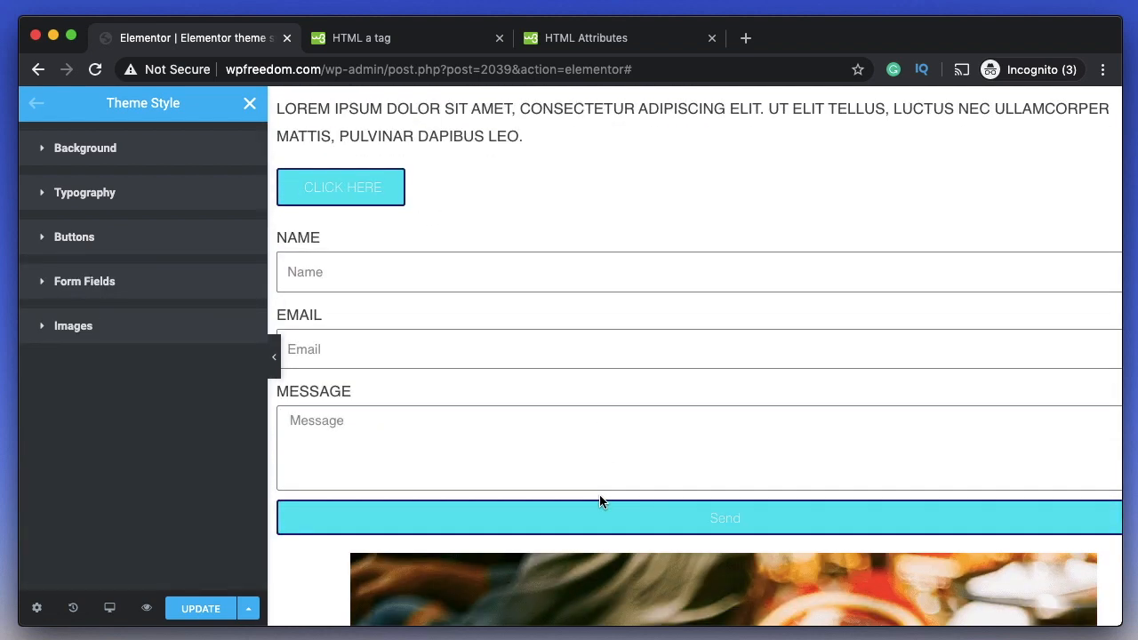
pyautogui.hscroll(2, 531, 358)
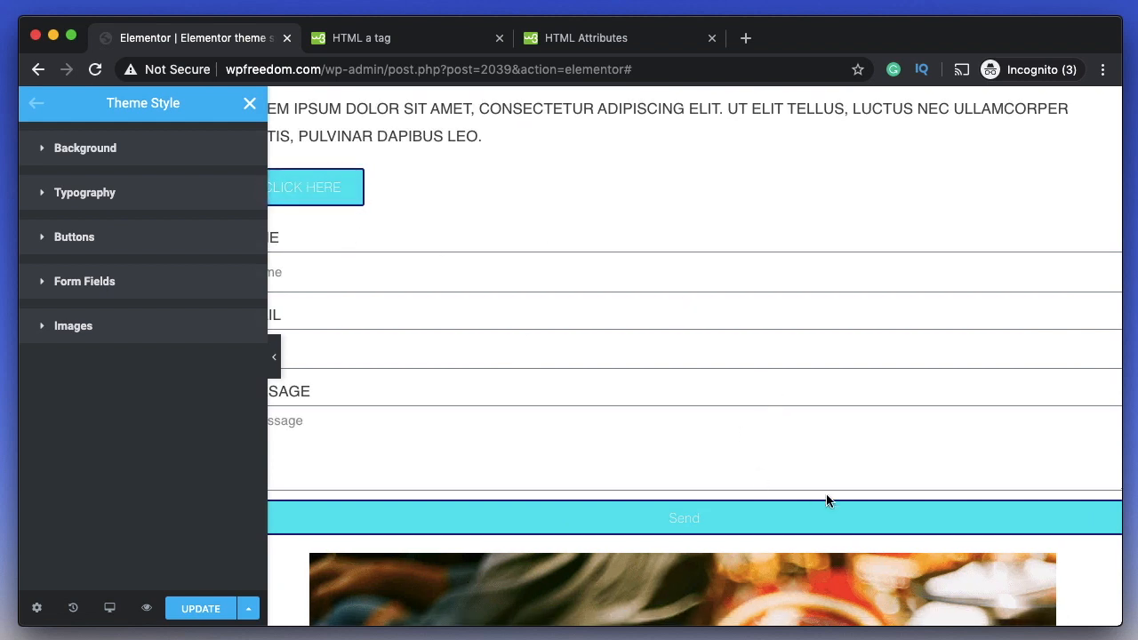
pyautogui.hscroll(1, 831, 498)
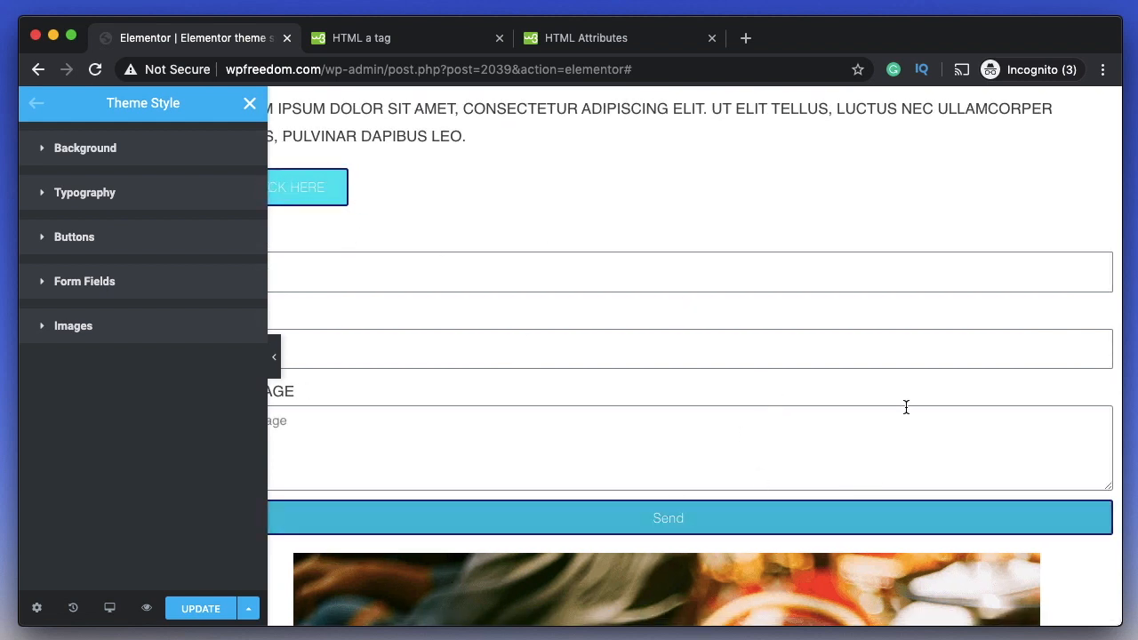
# Set the theme's form field label color to the mustard shade #C5B128.
pyautogui.hscroll(-2, 708, 258)
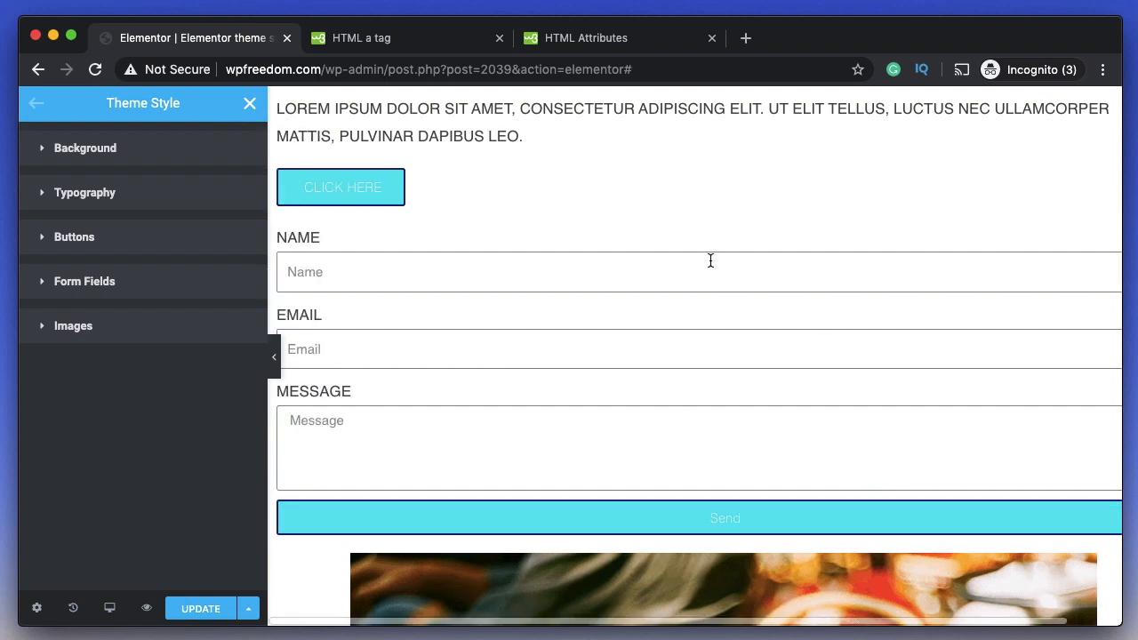
pyautogui.scroll(3, 581, 195)
pyautogui.scroll(-3, 580, 198)
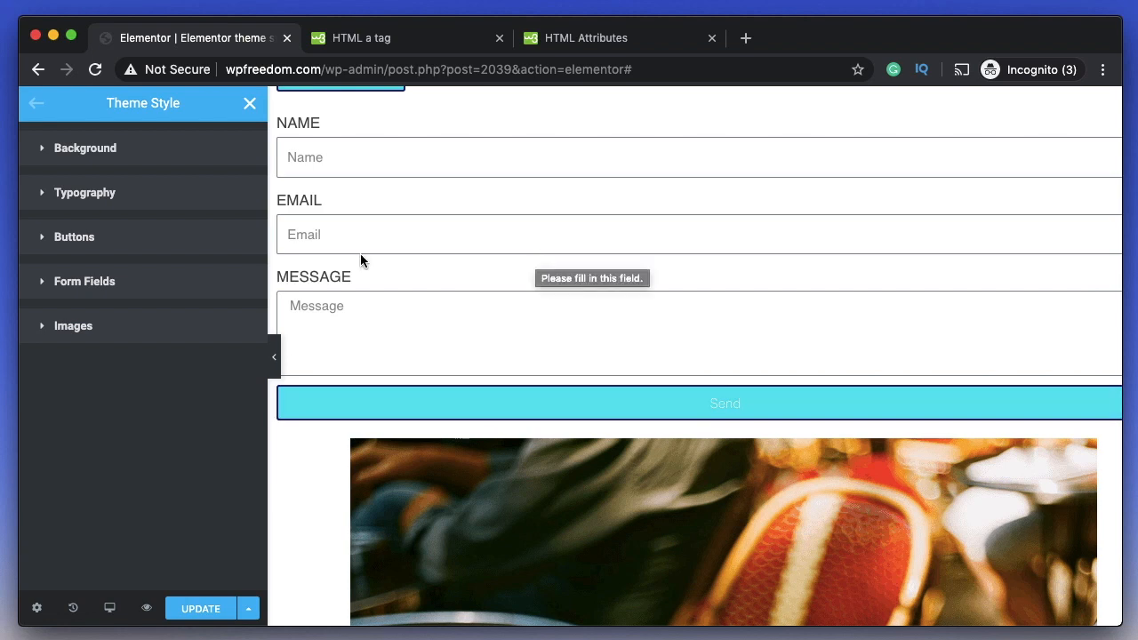
pyautogui.scroll(1, 396, 175)
pyautogui.click(120, 283)
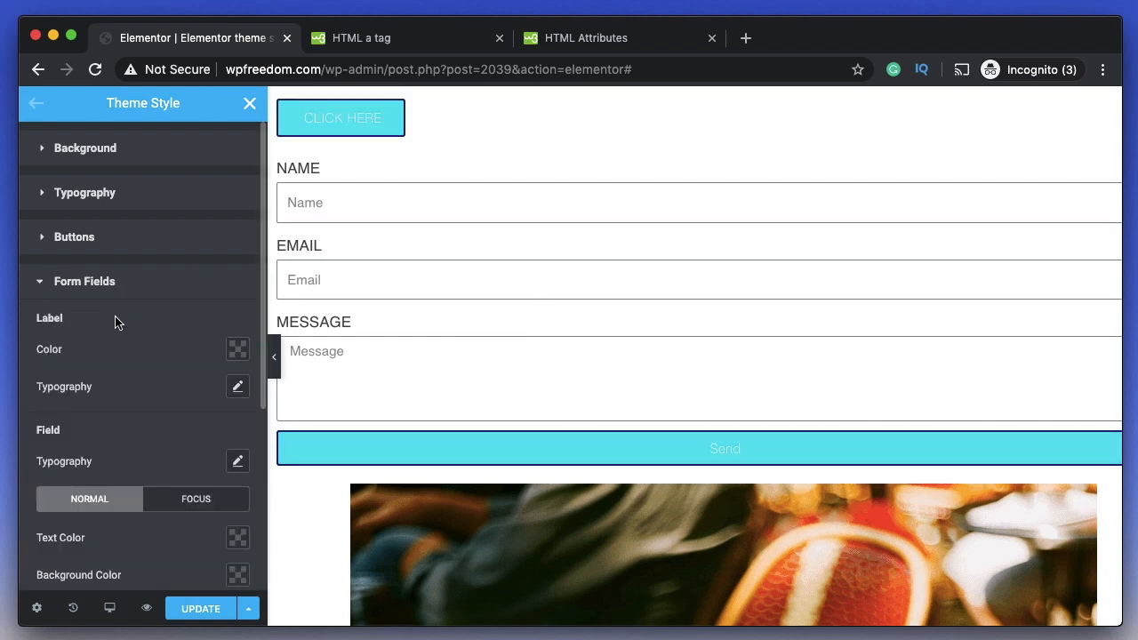
pyautogui.scroll(-1, 178, 316)
pyautogui.click(237, 310)
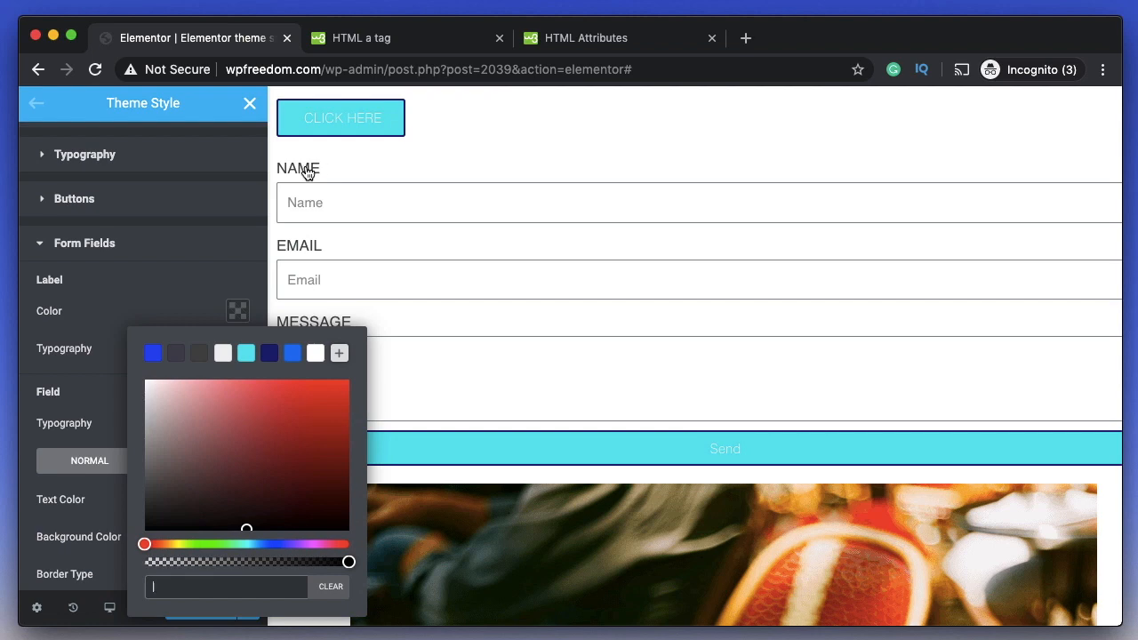
pyautogui.write('#c5b128')
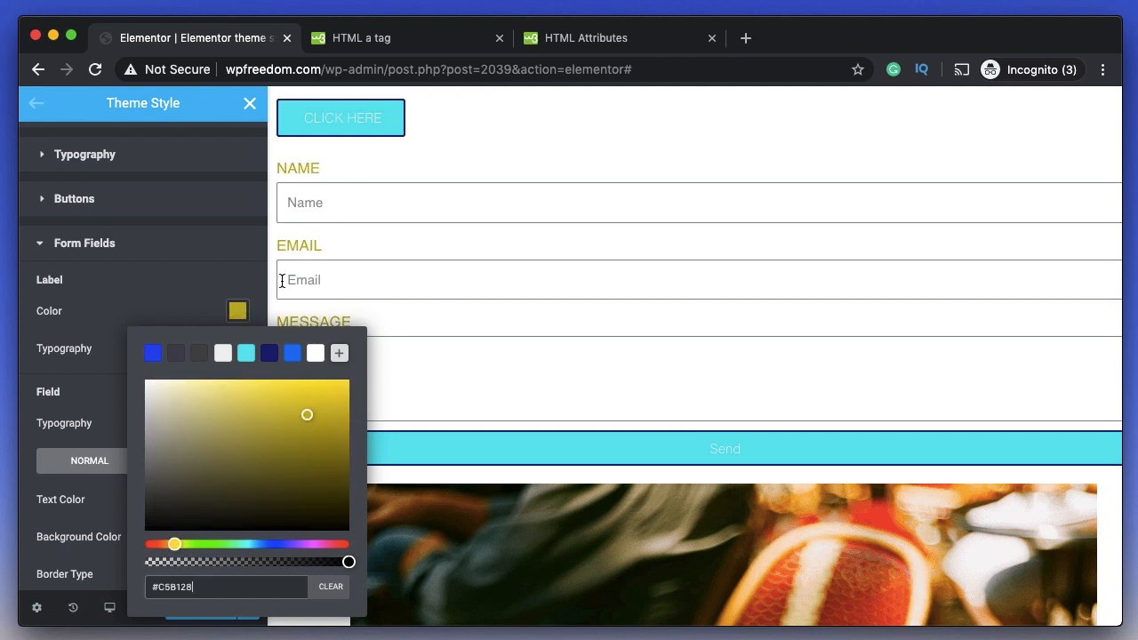
pyautogui.click(236, 310)
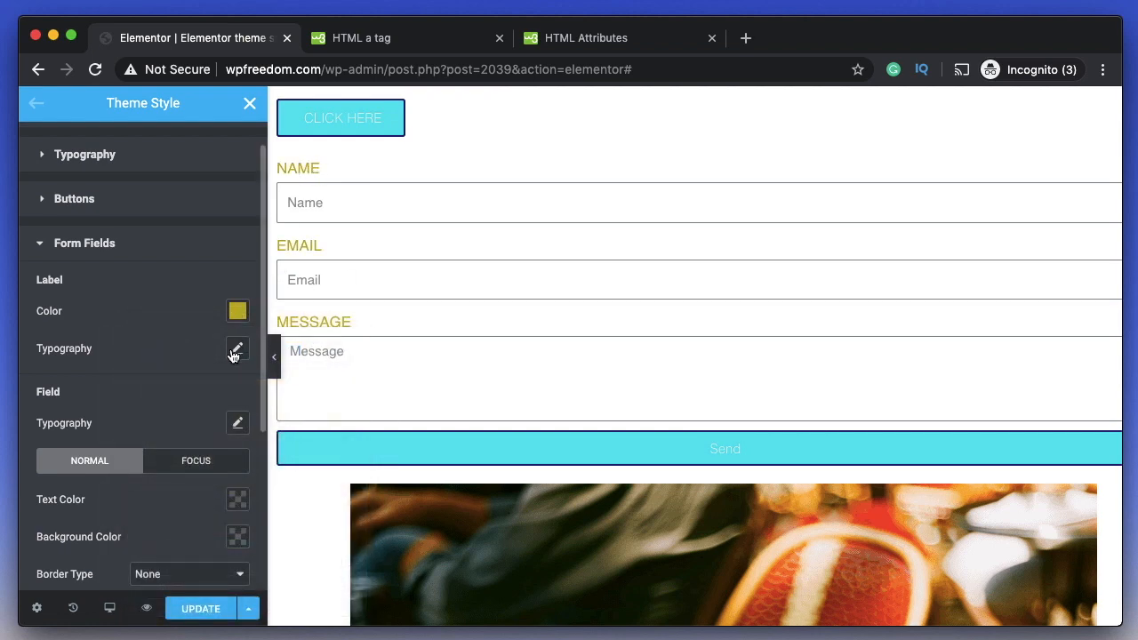
# Set the form fields' normal text color to the navy palette color #191970.
pyautogui.scroll(-2, 237, 347)
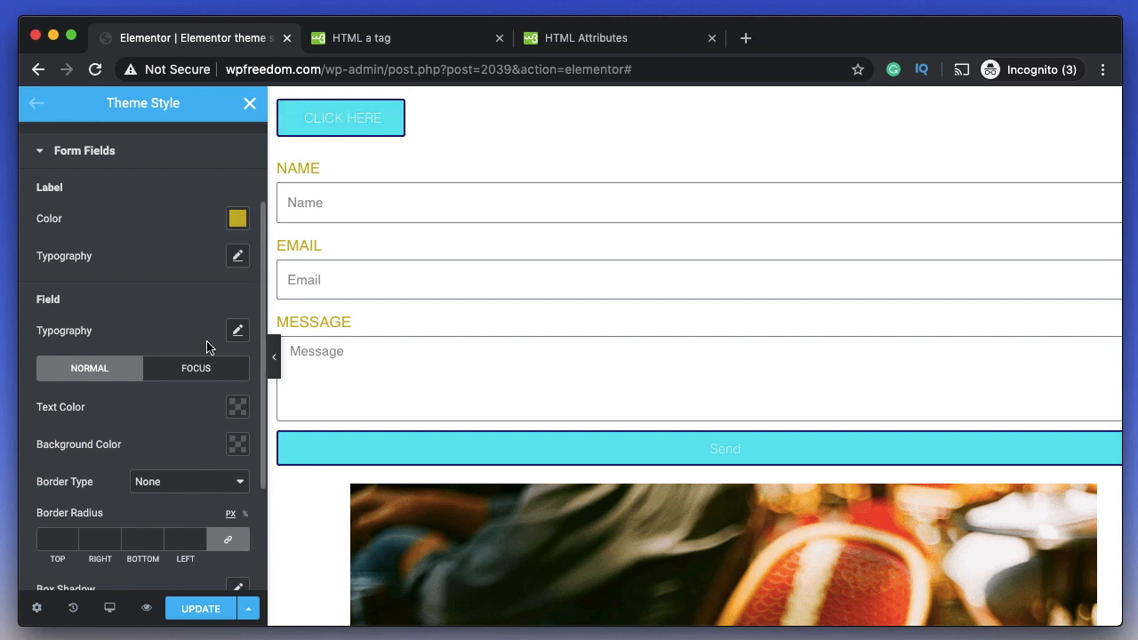
pyautogui.click(237, 334)
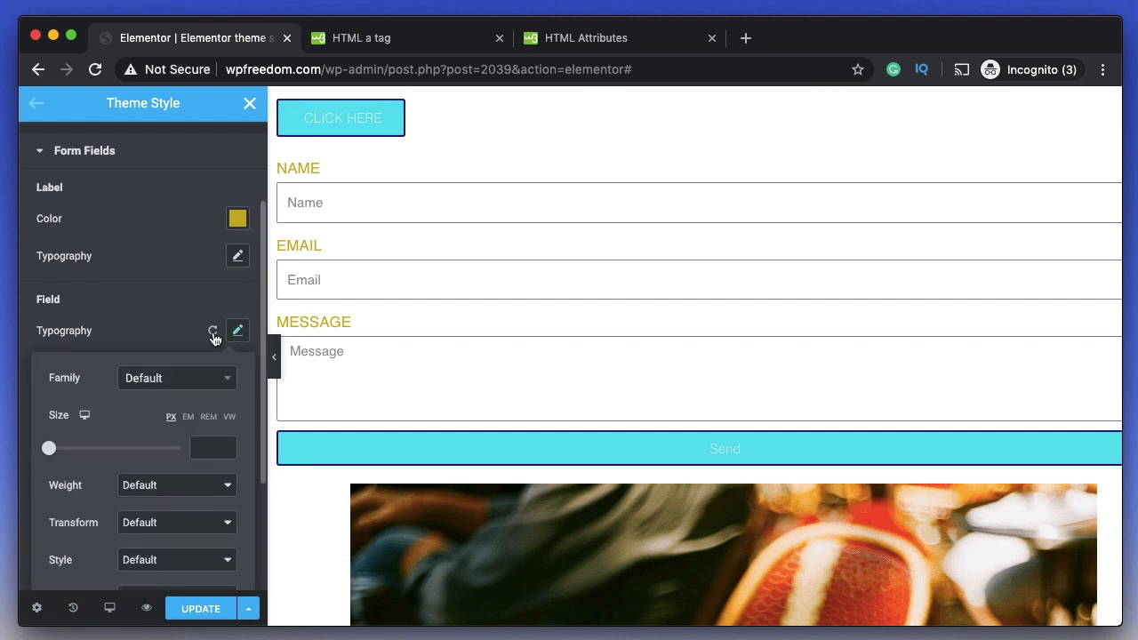
pyautogui.click(237, 330)
pyautogui.scroll(-3, 105, 403)
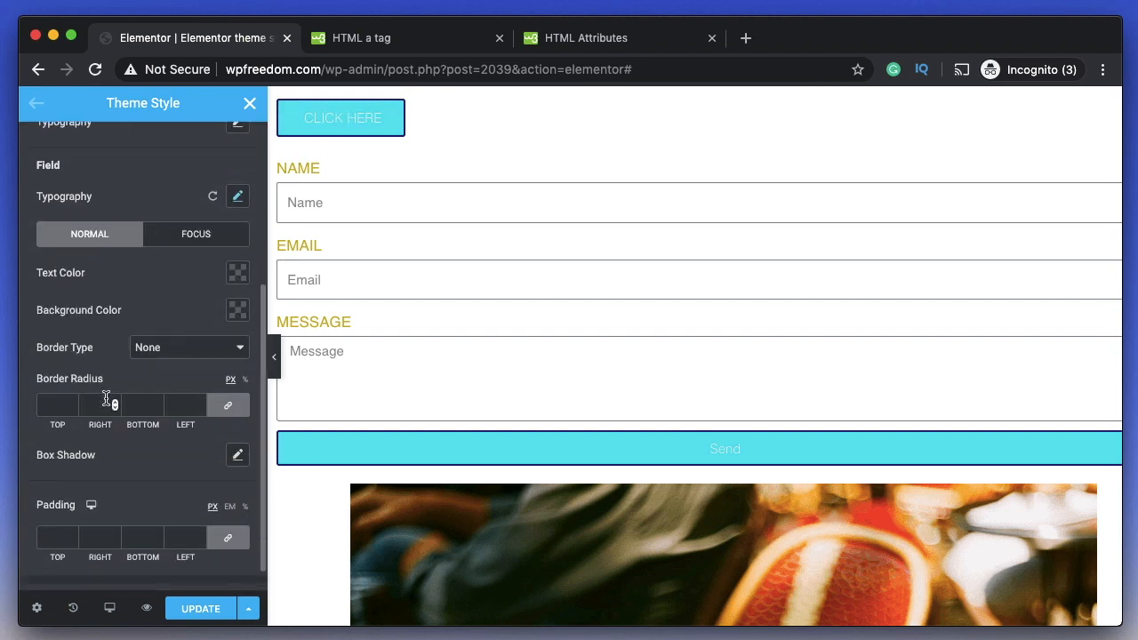
pyautogui.click(233, 311)
pyautogui.click(238, 272)
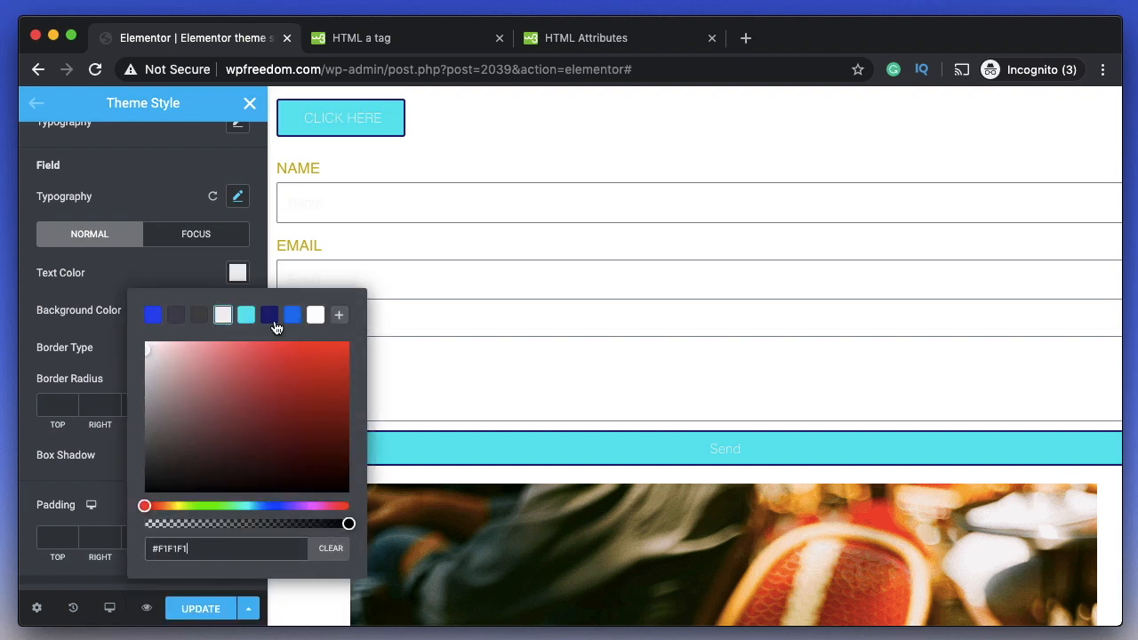
pyautogui.click(269, 315)
pyautogui.click(353, 203)
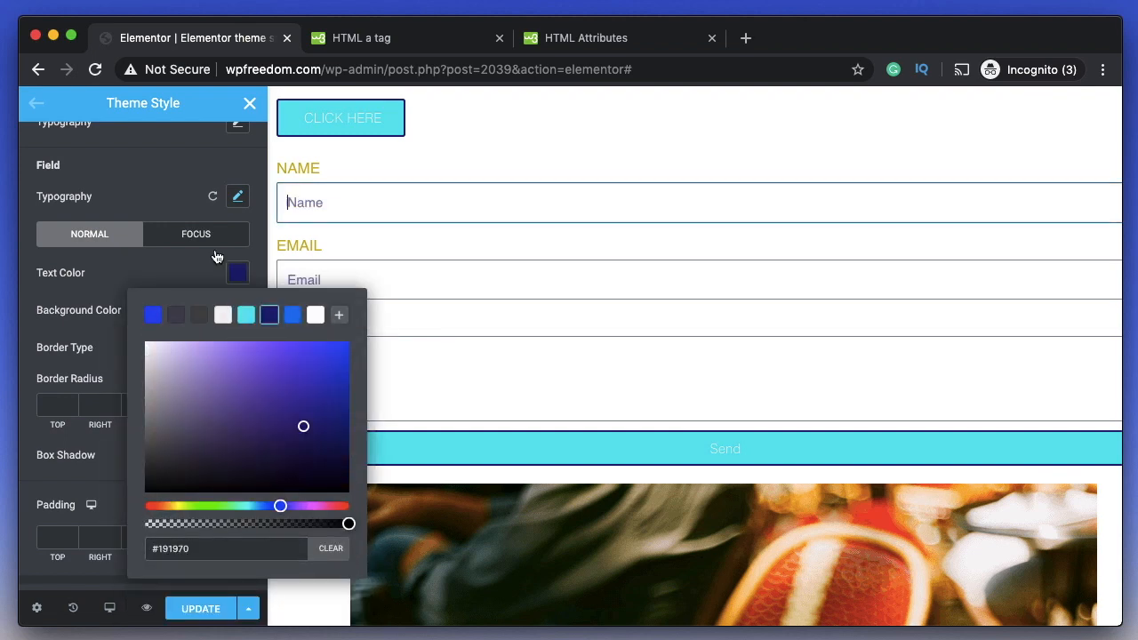
pyautogui.click(178, 274)
# Open the fields' Focus state, test the Name field with the sample text "sksksk", and clear it.
pyautogui.click(178, 234)
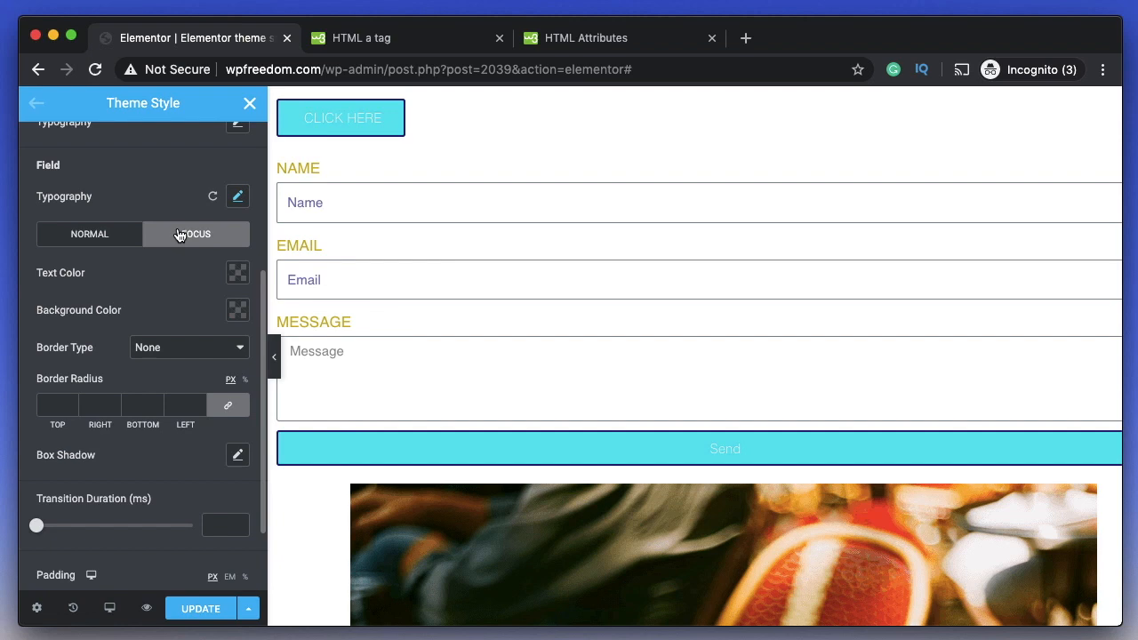
pyautogui.click(363, 211)
pyautogui.write('sksk')
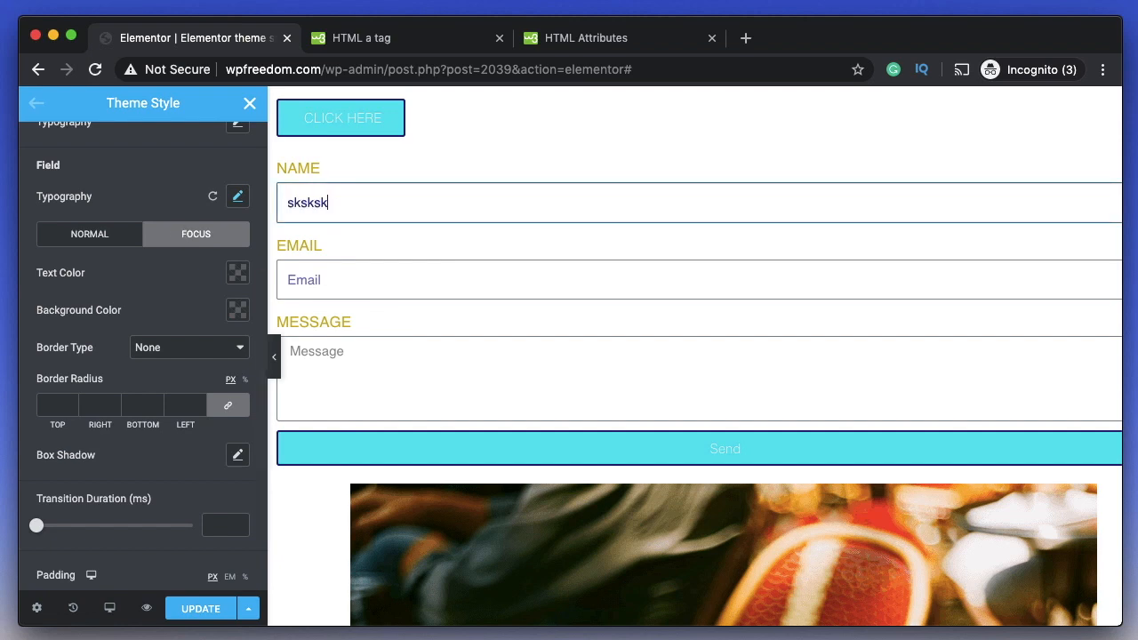
pyautogui.press('BackSpace')
pyautogui.press('BackSpace')
pyautogui.press('BackSpace')
pyautogui.press('BackSpace')
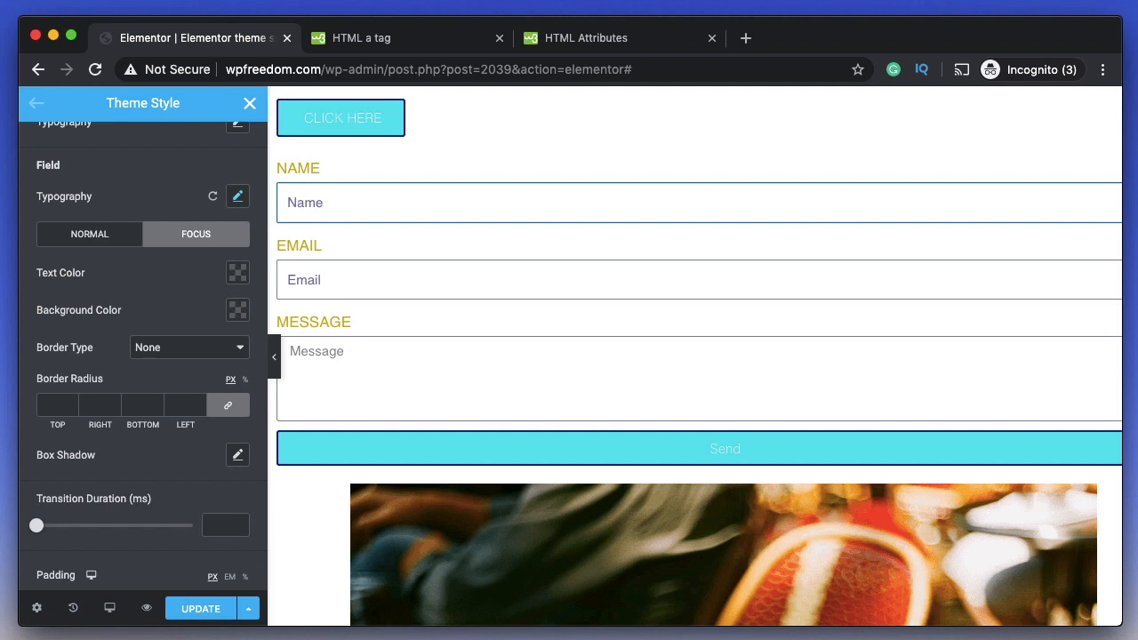
# Set the form fields' Focus text color to the lighter blue palette color beside navy.
pyautogui.click(237, 273)
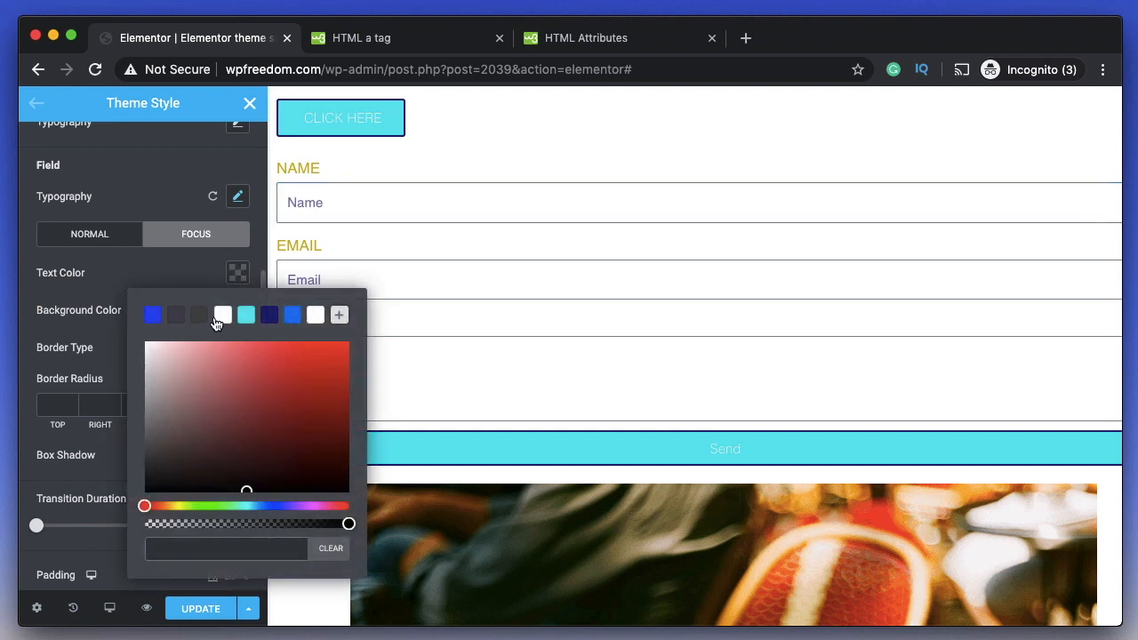
pyautogui.click(293, 314)
pyautogui.click(292, 242)
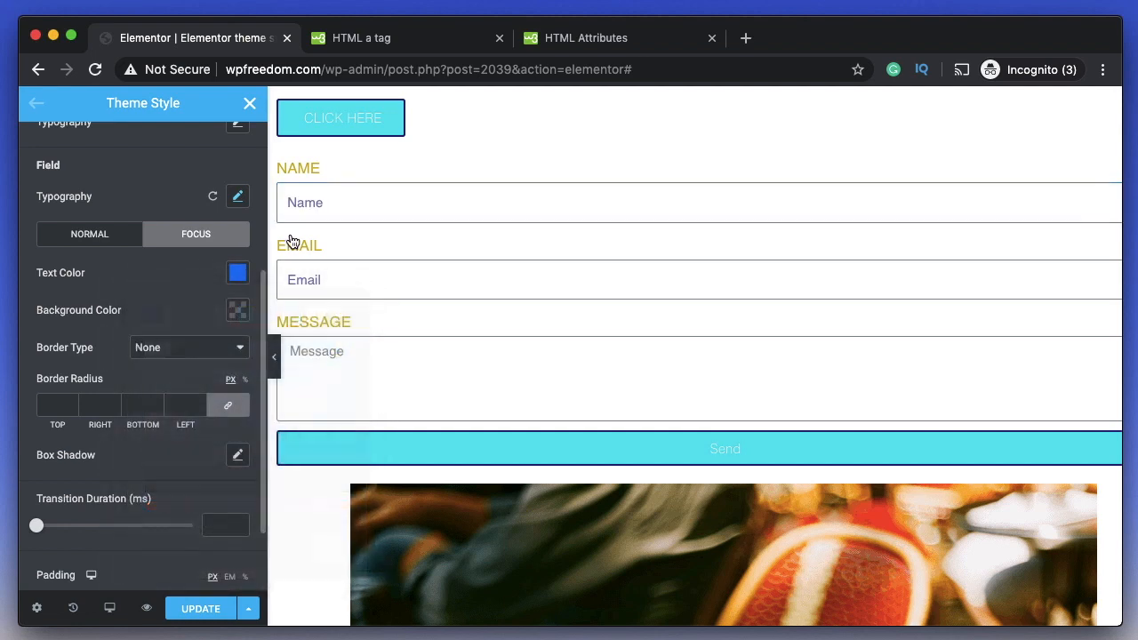
# Check the focus text color by entering "alkalalal" in the form's Name field, and clear the sample text.
pyautogui.click(334, 206)
pyautogui.write('alkalalal')
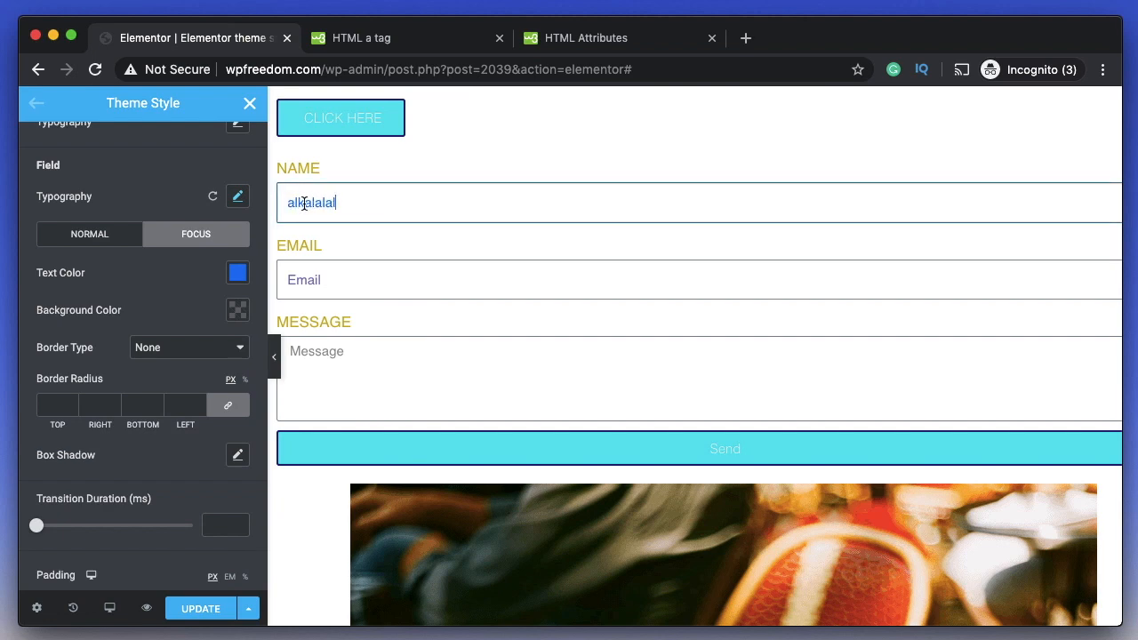
pyautogui.doubleClick(304, 204)
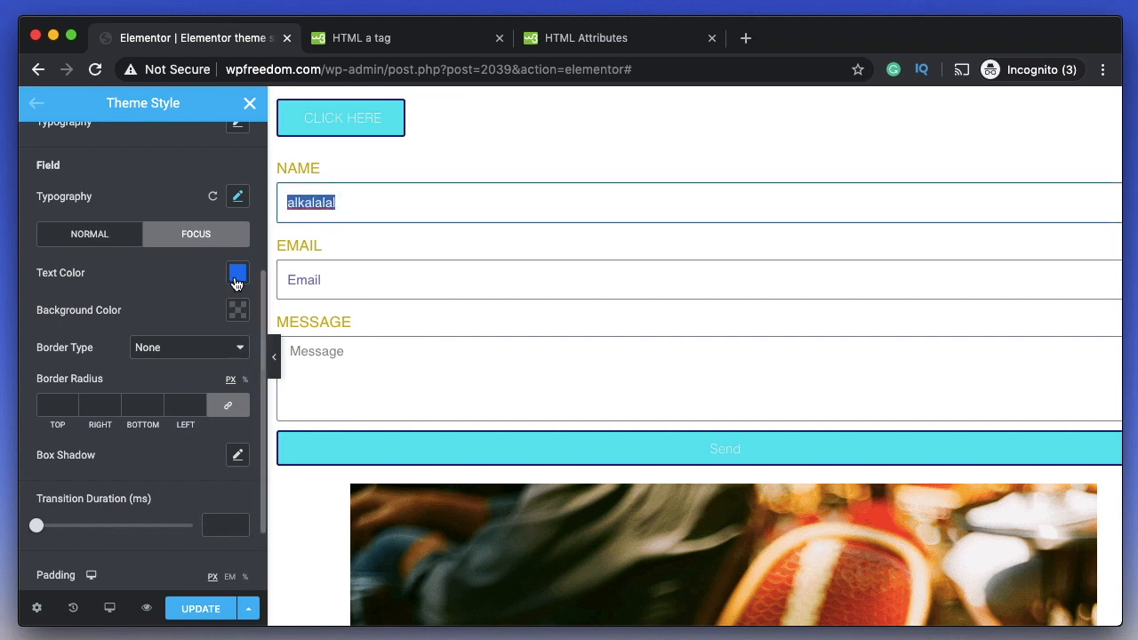
pyautogui.doubleClick(307, 202)
pyautogui.press('BackSpace')
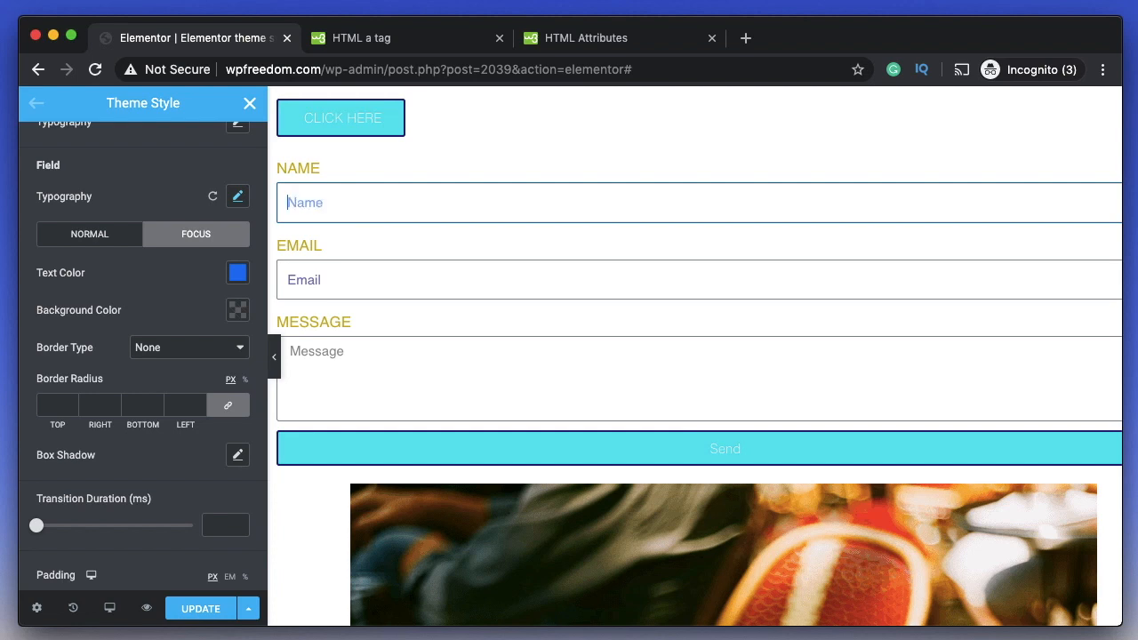
# Try linked form field padding of 10 px and 100 px on all sides, and delete the entered value.
pyautogui.scroll(-2, 156, 335)
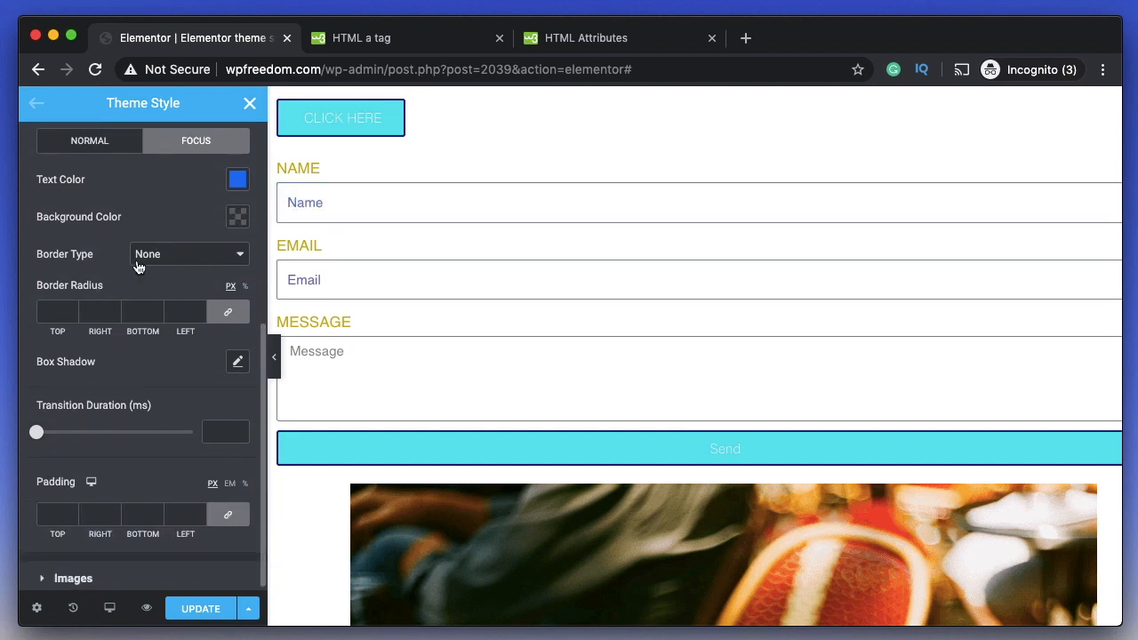
pyautogui.scroll(-1, 97, 349)
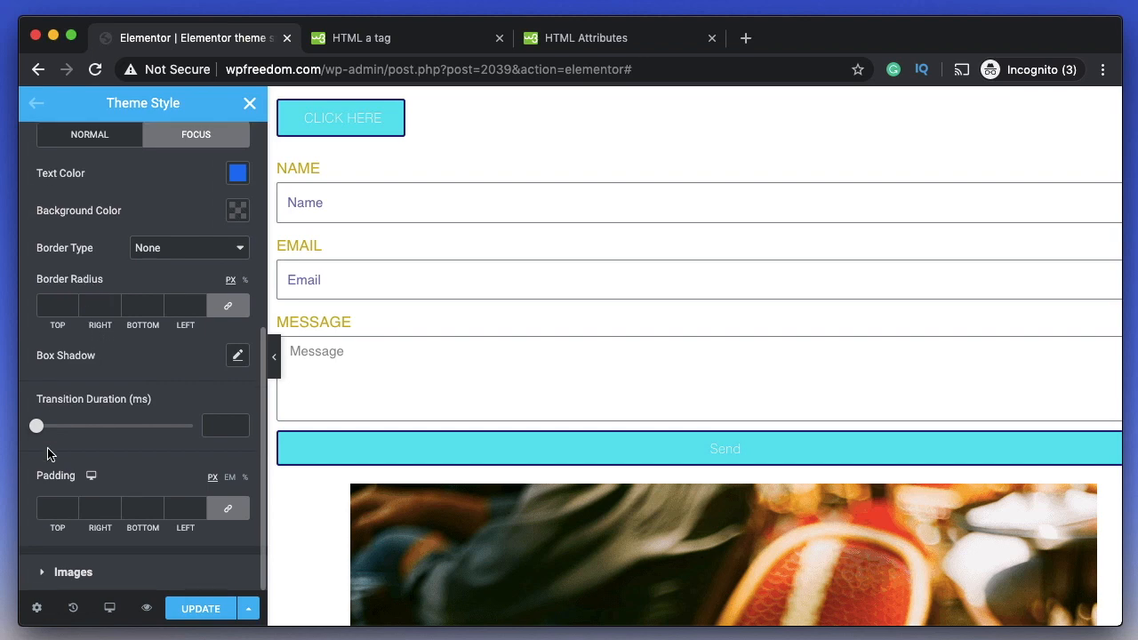
pyautogui.click(53, 508)
pyautogui.write('10')
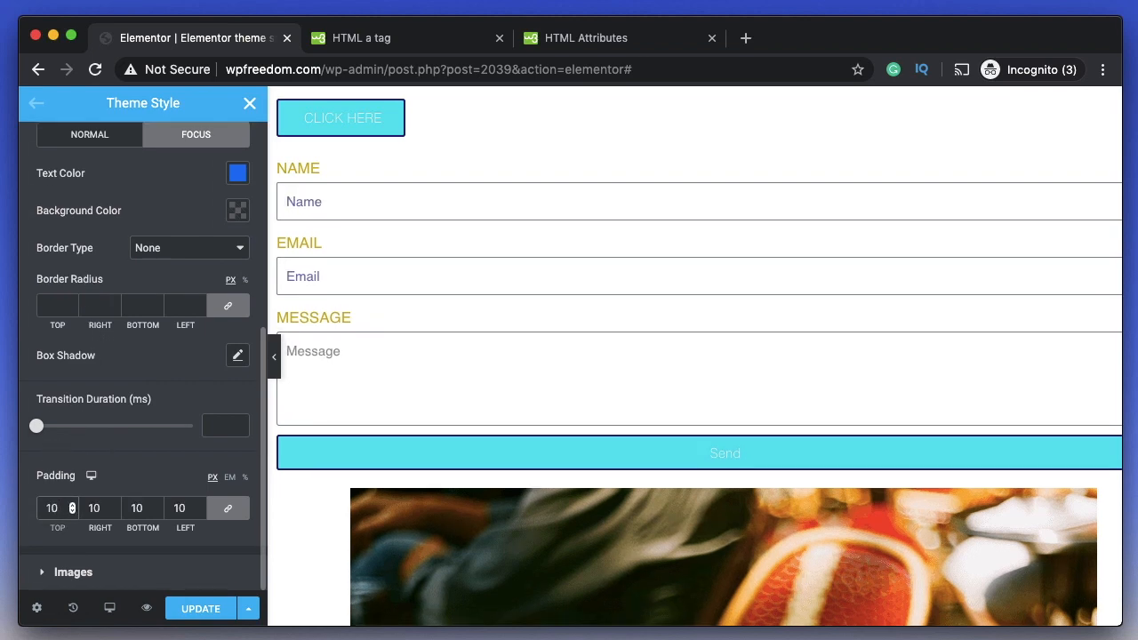
pyautogui.write('0')
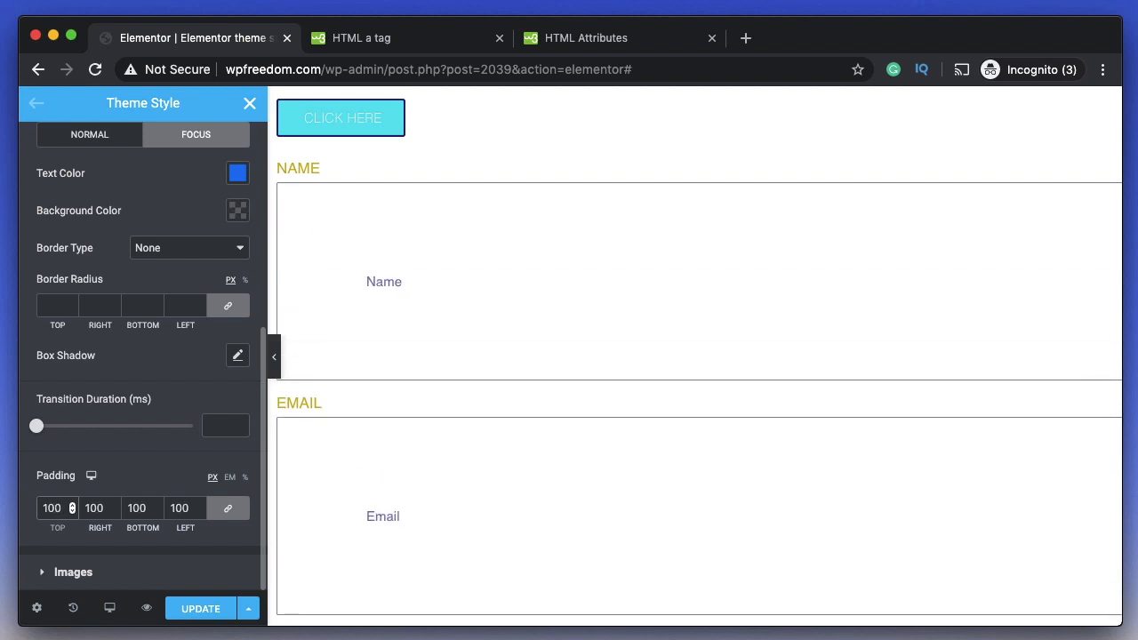
pyautogui.press('BackSpace')
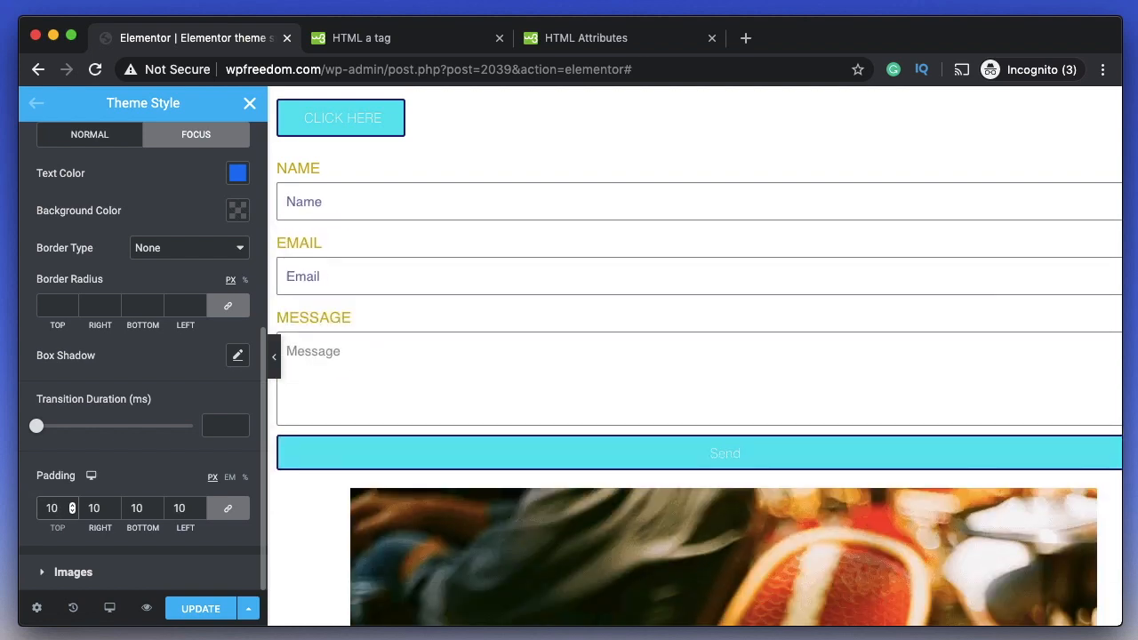
pyautogui.press('BackSpace')
# Bring the café photo into view and open the Hover state of the theme's Images style.
pyautogui.click(59, 572)
pyautogui.scroll(-3, 501, 445)
pyautogui.scroll(-2, 500, 445)
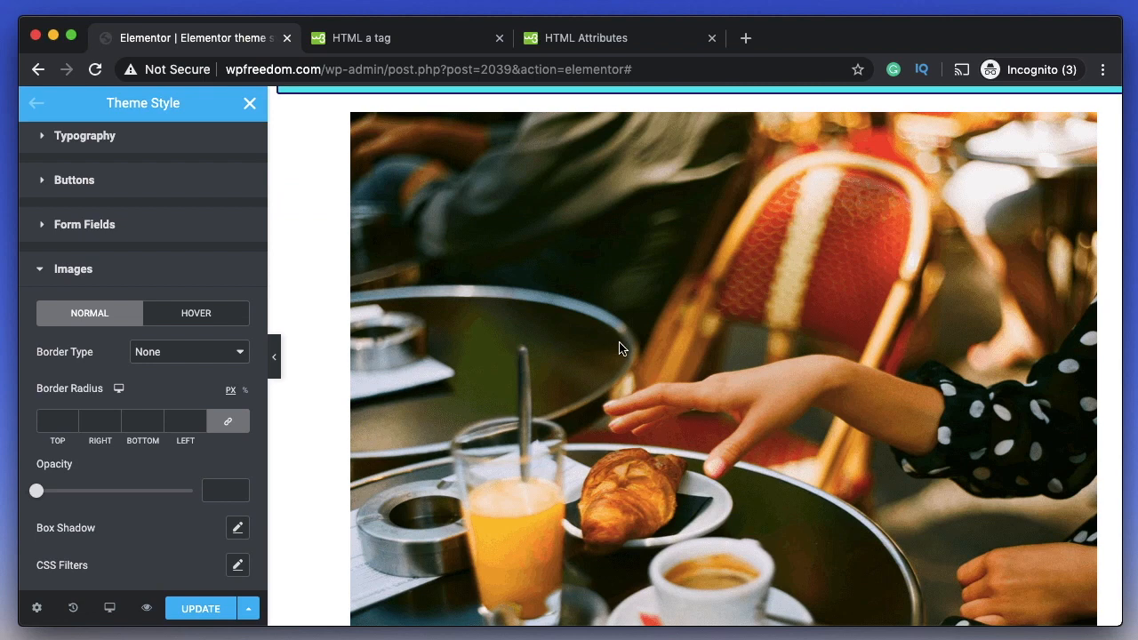
pyautogui.scroll(1, 771, 347)
pyautogui.scroll(-1, 772, 347)
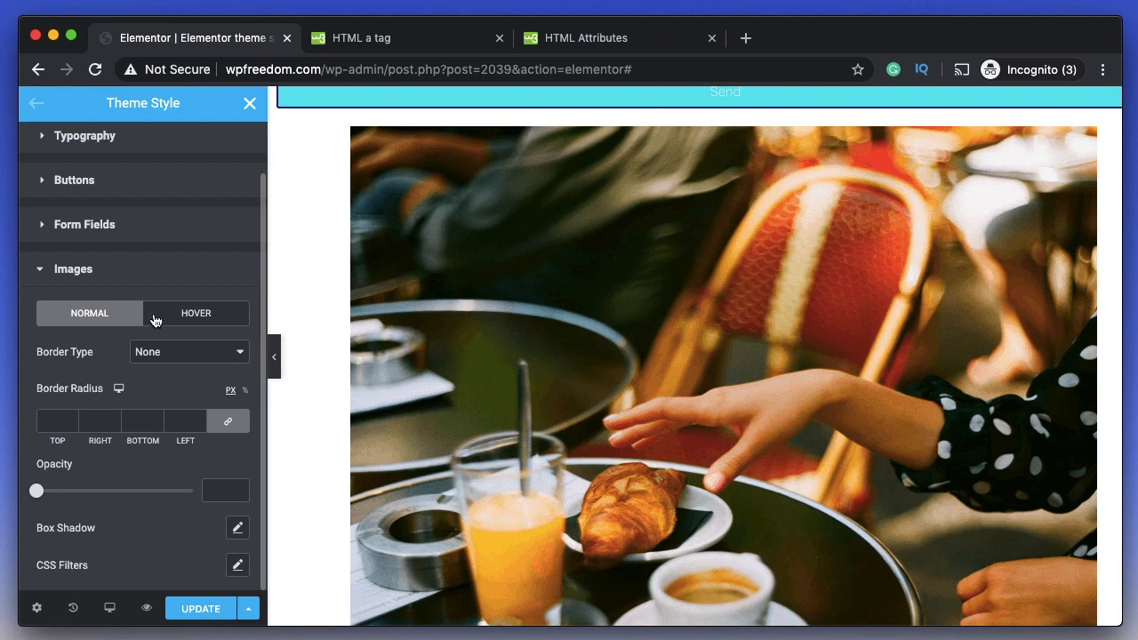
pyautogui.click(184, 317)
pyautogui.scroll(-2, 165, 498)
# Try a blur CSS filter on the images' Hover state, check it on the café photo, and reset the filter.
pyautogui.click(237, 472)
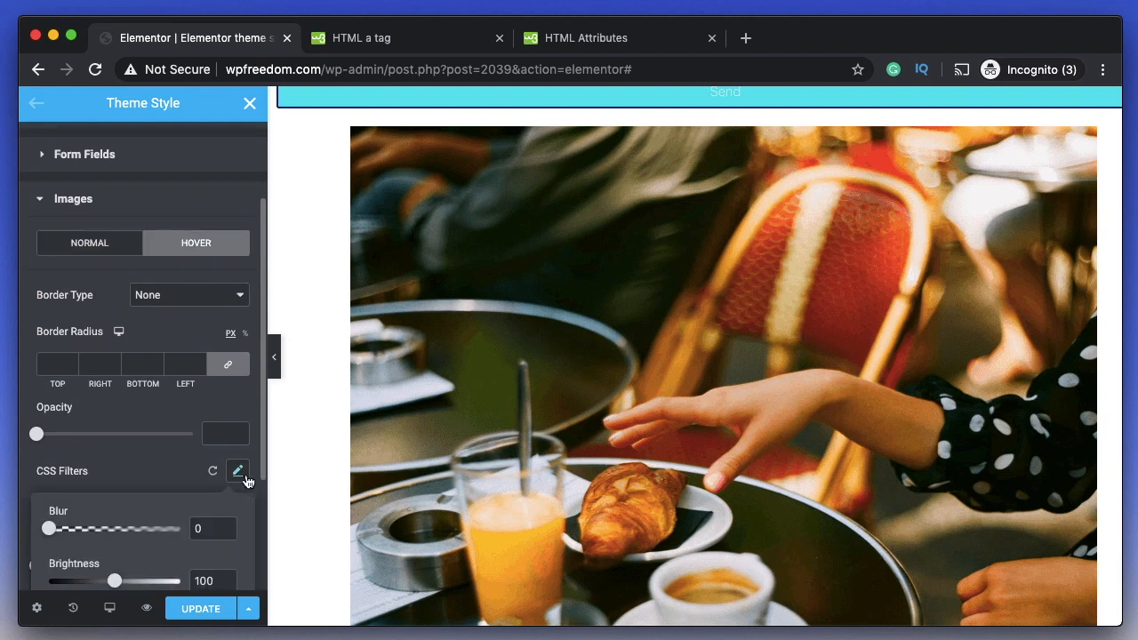
pyautogui.scroll(-3, 106, 427)
pyautogui.moveTo(53, 412); pyautogui.dragTo(98, 411)
pyautogui.click(238, 353)
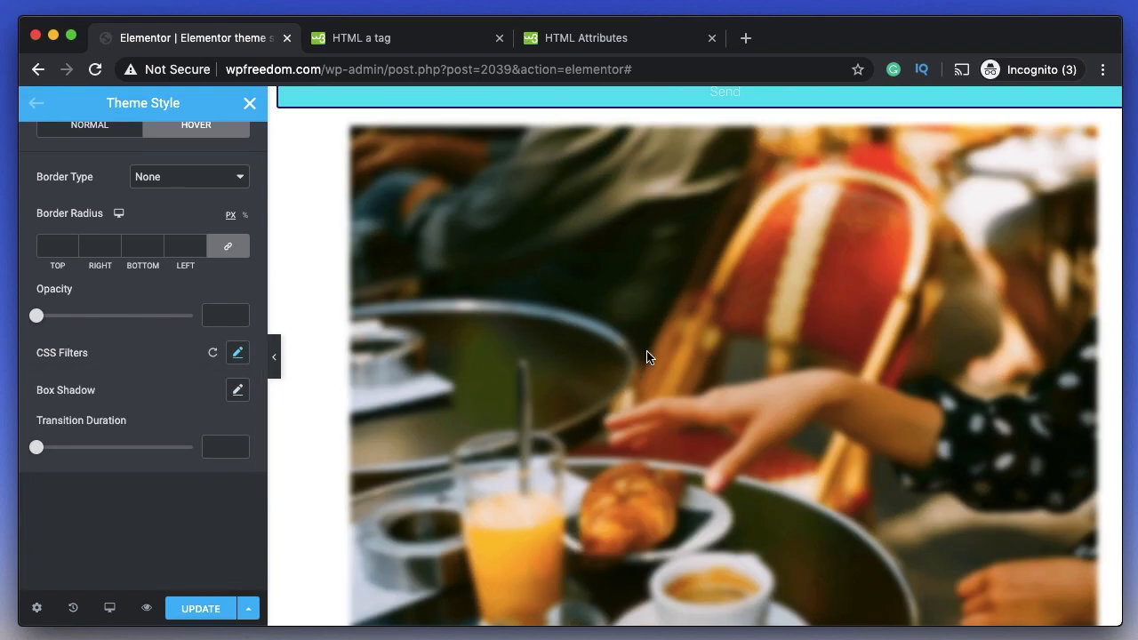
pyautogui.scroll(2, 133, 414)
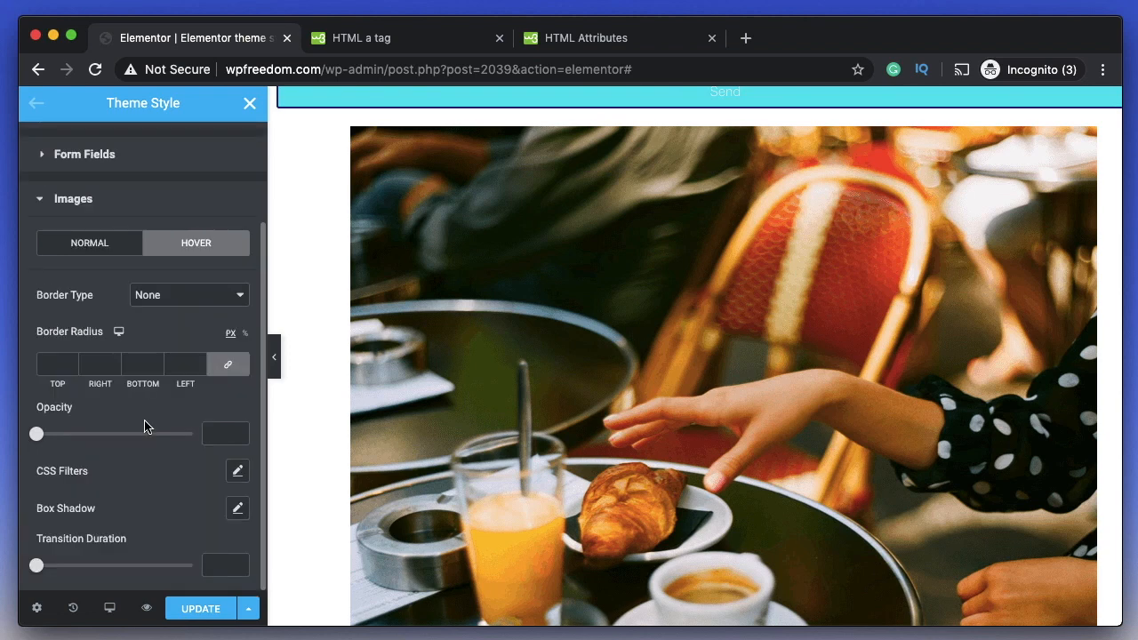
# Give the images' Hover state a box shadow in the navy palette color, and update the theme style.
pyautogui.click(239, 510)
pyautogui.click(225, 555)
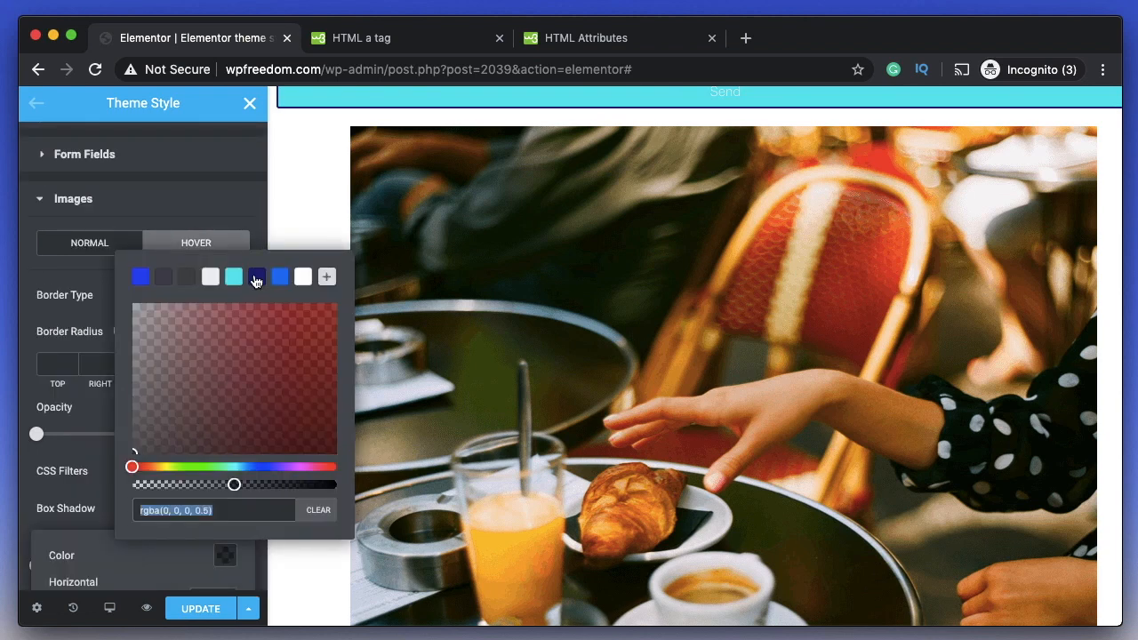
pyautogui.click(257, 276)
pyautogui.click(321, 173)
pyautogui.scroll(-3, 557, 239)
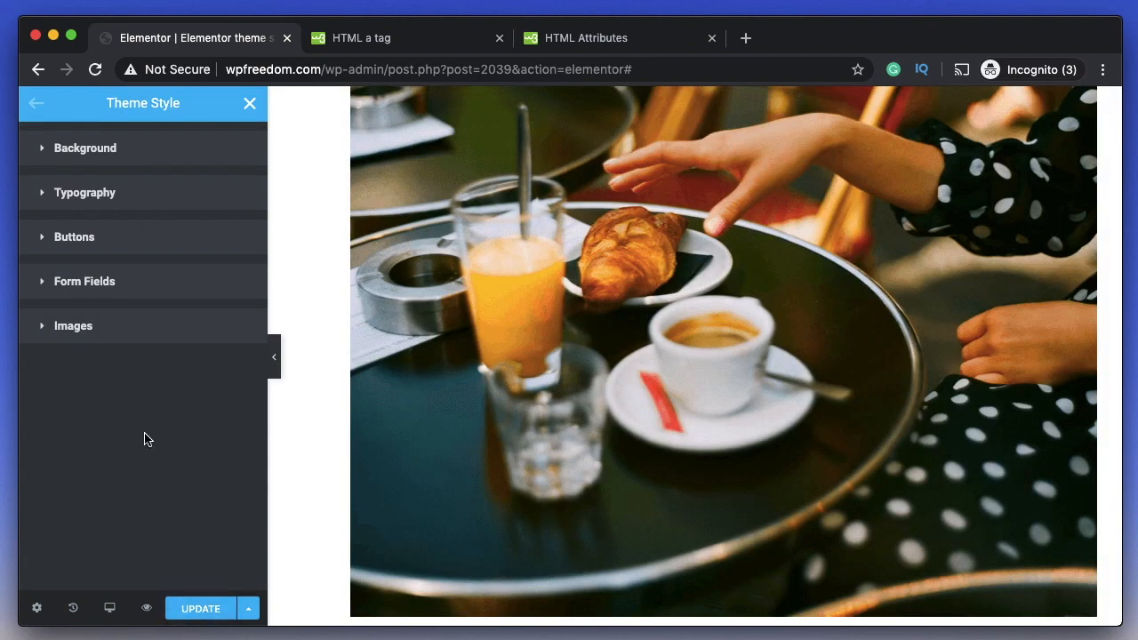
pyautogui.click(196, 608)
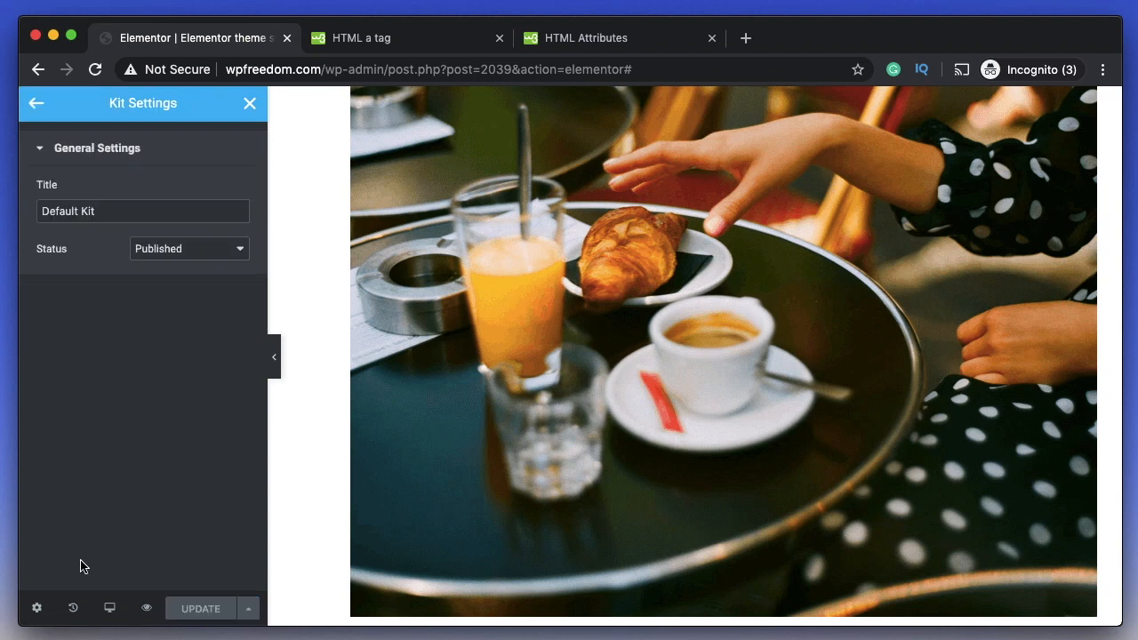
# Rename the kit from its default title to "Elementor 1" in the Kit Settings, and update it.
pyautogui.tripleClick(134, 218)
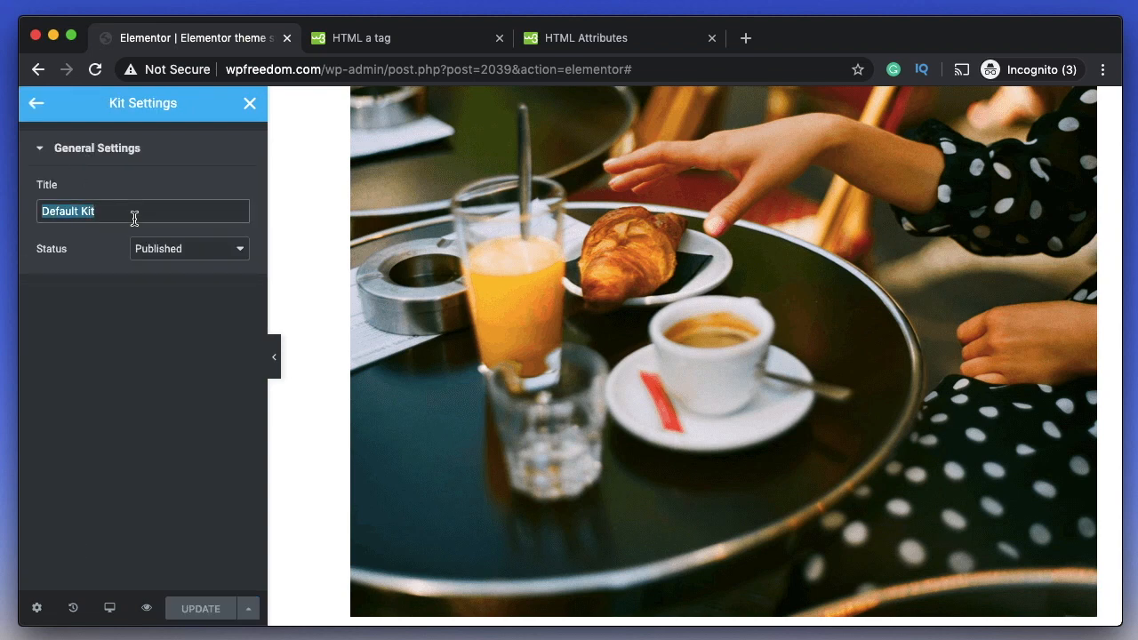
pyautogui.write('Elementor 1')
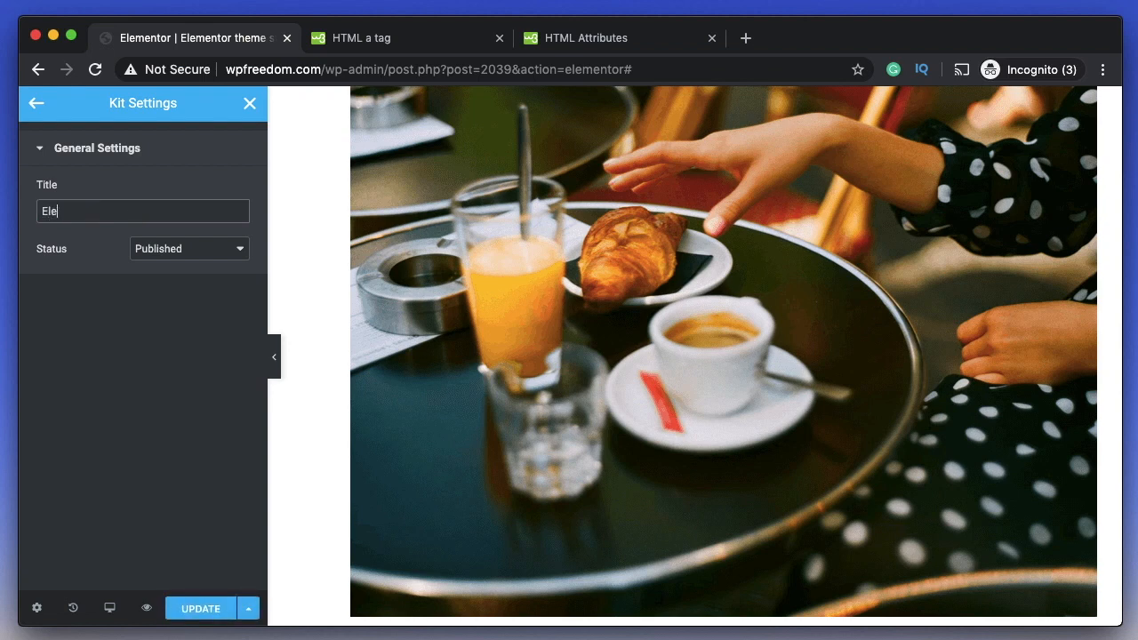
pyautogui.click(209, 613)
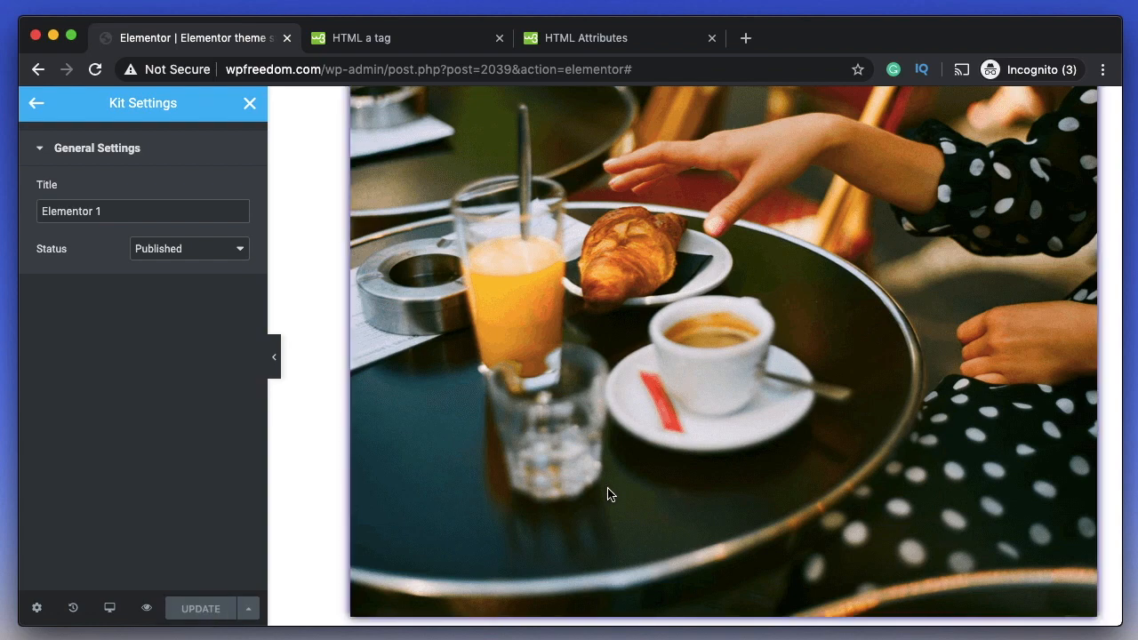
# Open Elementor's dashboard settings through the Finder, review Disable Default Colors and Disable Default Fonts, and return to the editor.
pyautogui.scroll(10, 608, 488)
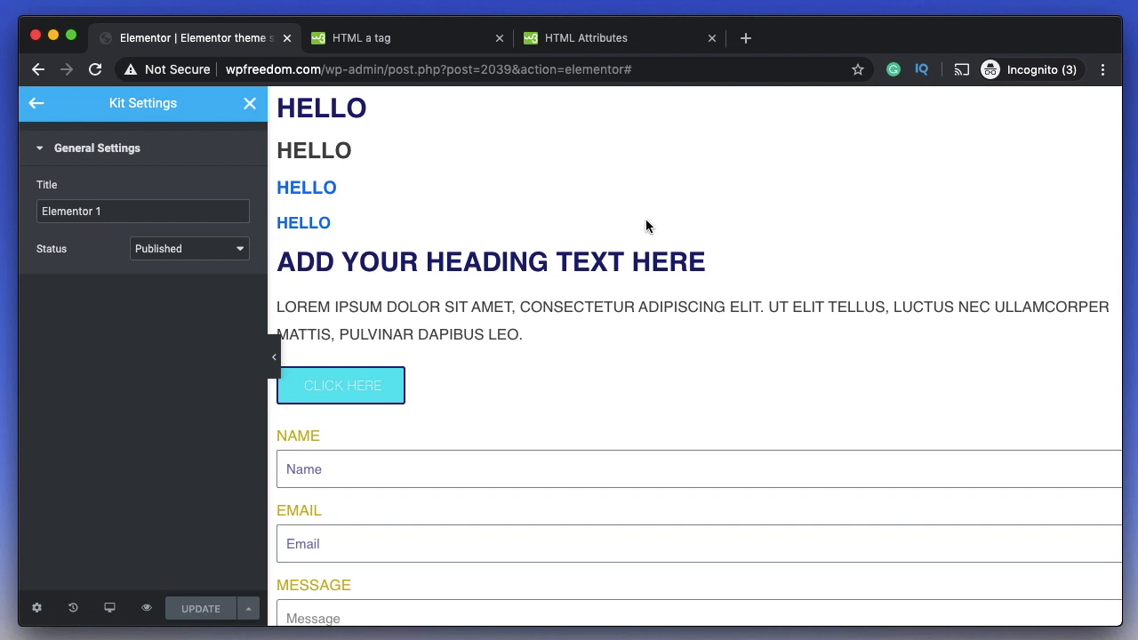
pyautogui.press('super+e')
pyautogui.write('das')
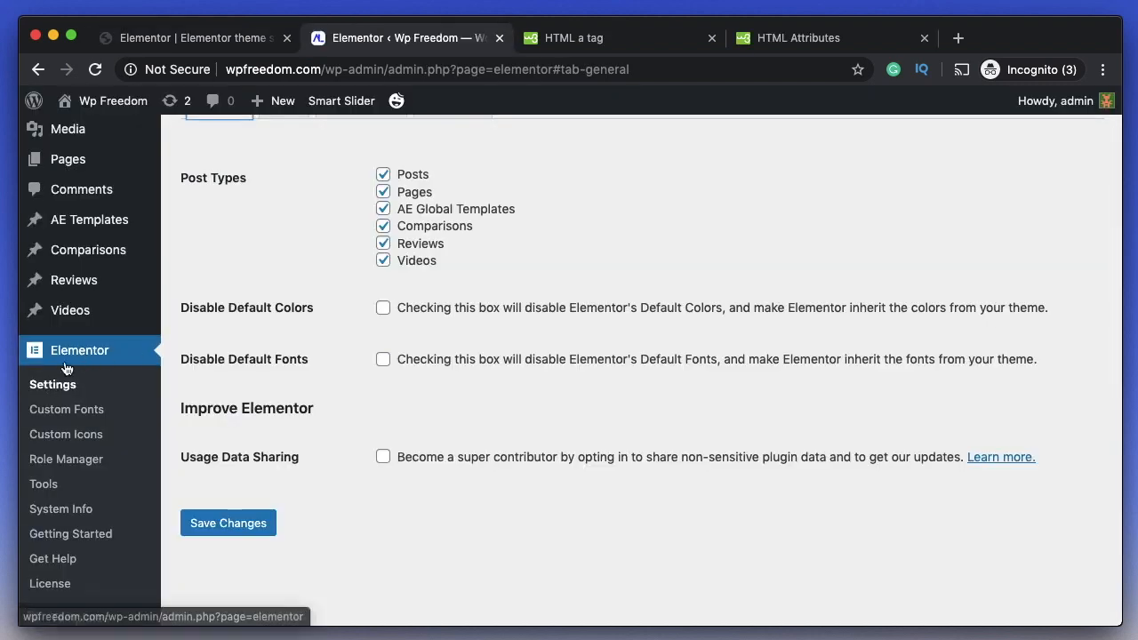
pyautogui.scroll(2, 257, 355)
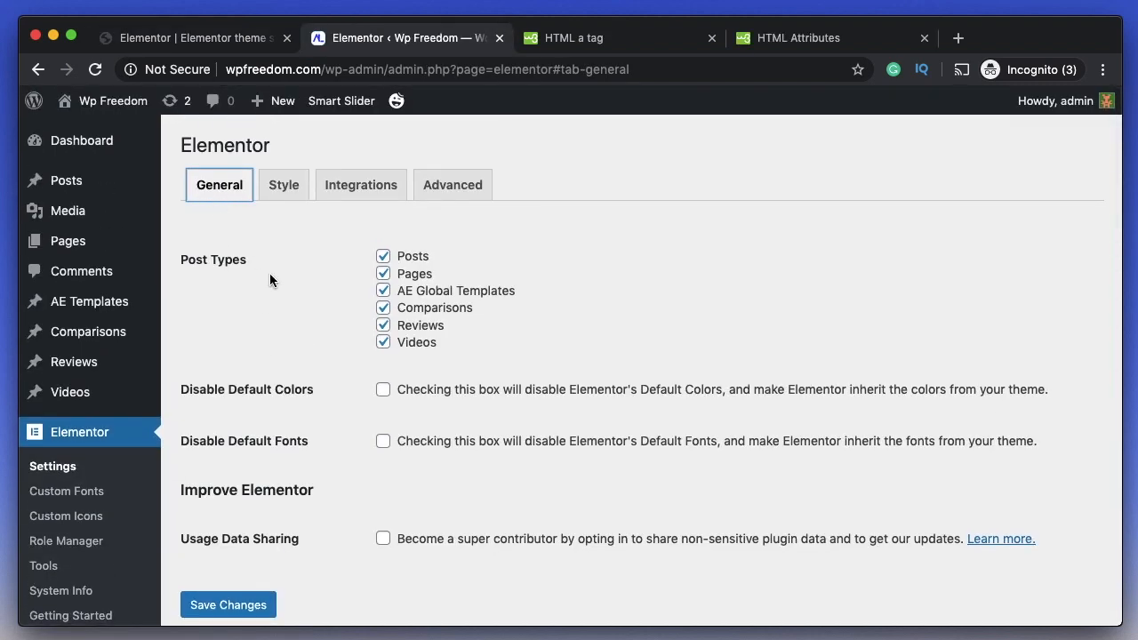
pyautogui.scroll(-3, 269, 273)
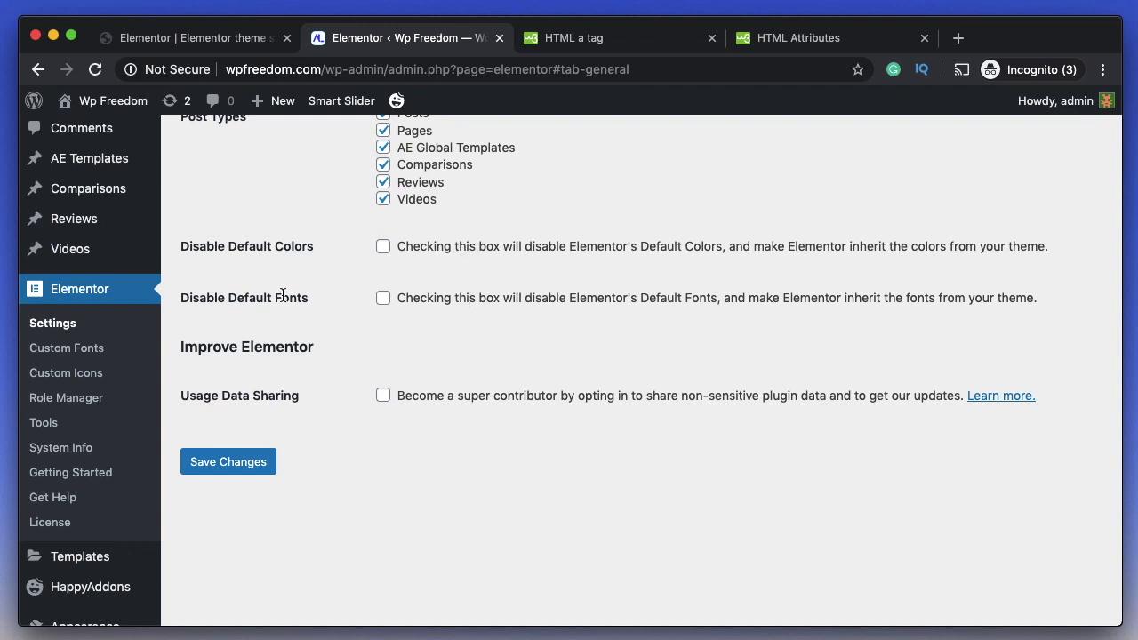
pyautogui.click(177, 38)
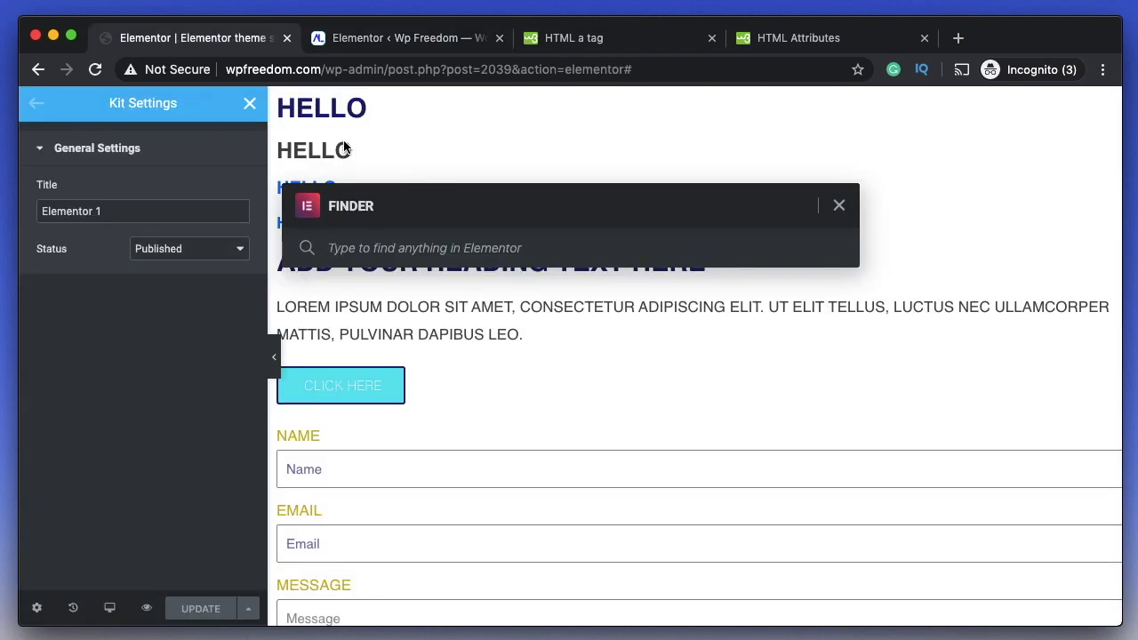
pyautogui.click(840, 205)
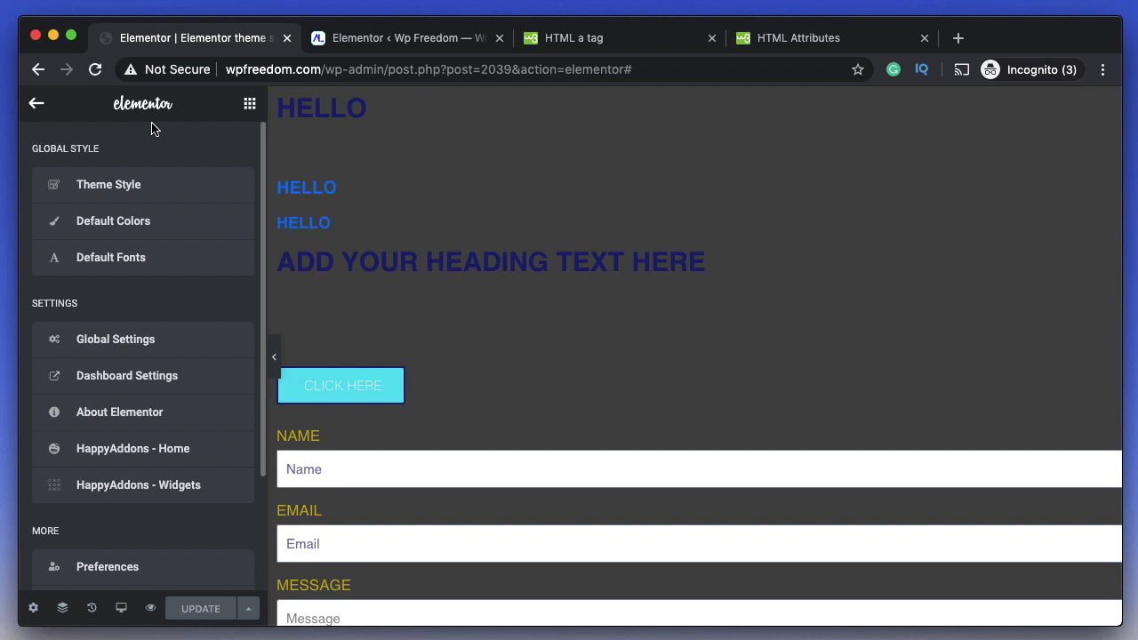
# Open the theme style's revision history, compare the current version with the earlier Feb 3 @ 10:21 revision, and restore the earlier one.
pyautogui.click(173, 172)
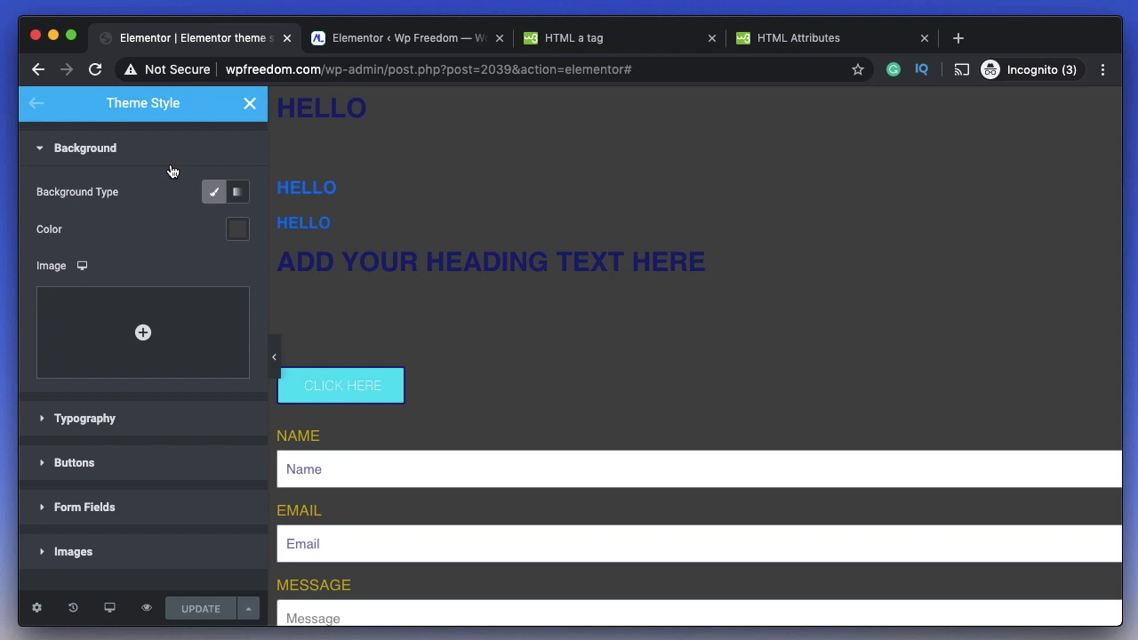
pyautogui.click(72, 609)
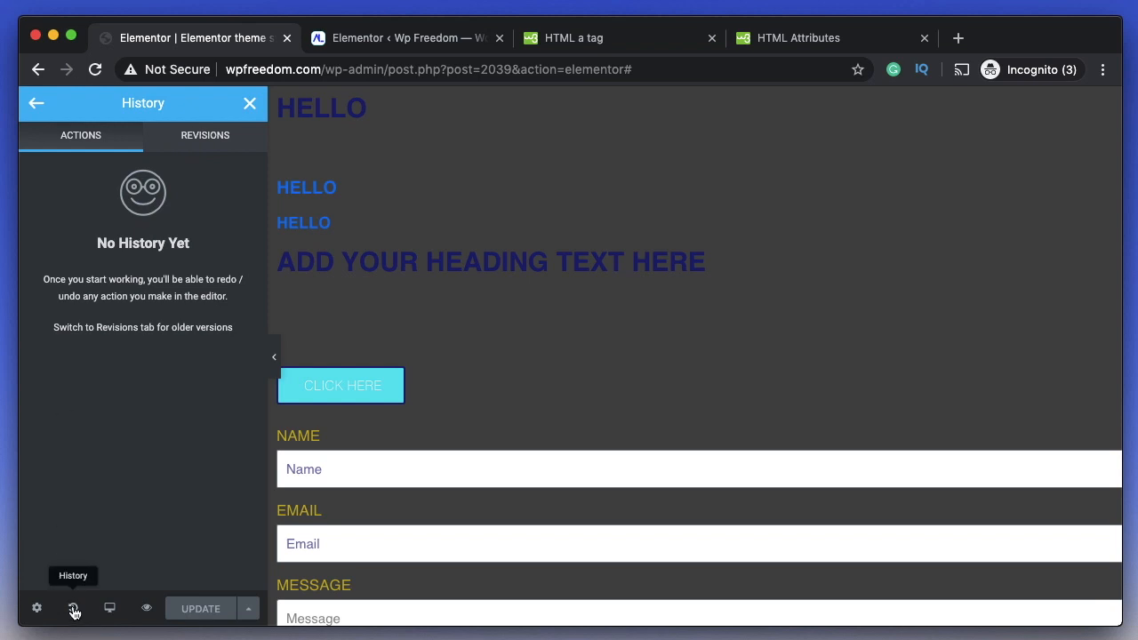
pyautogui.click(204, 145)
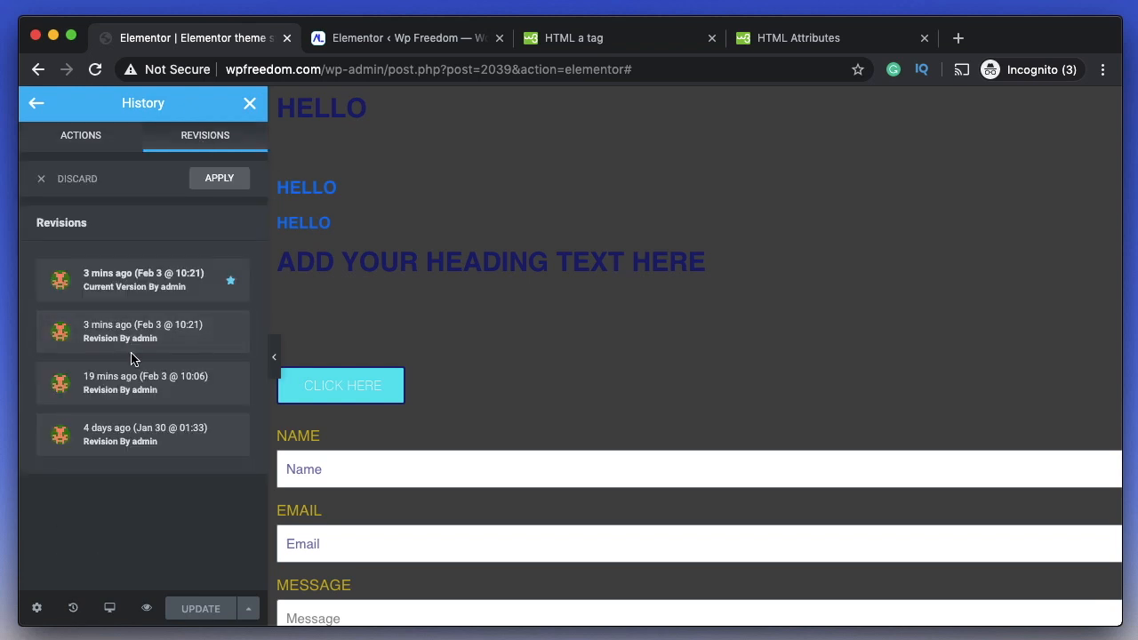
pyautogui.click(139, 342)
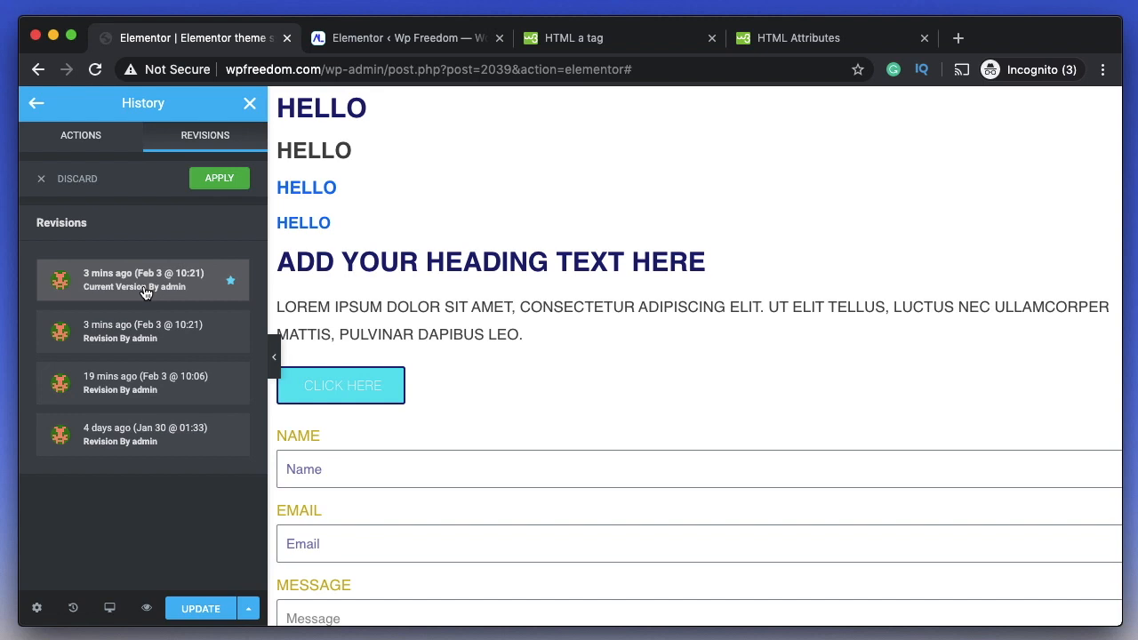
pyautogui.click(145, 293)
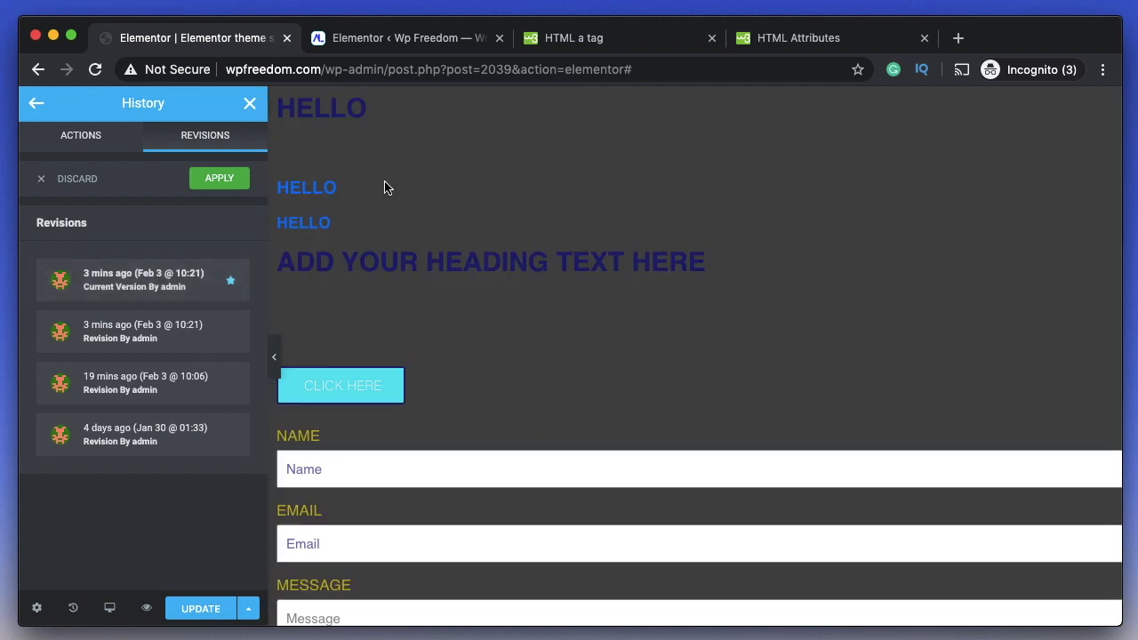
pyautogui.click(145, 337)
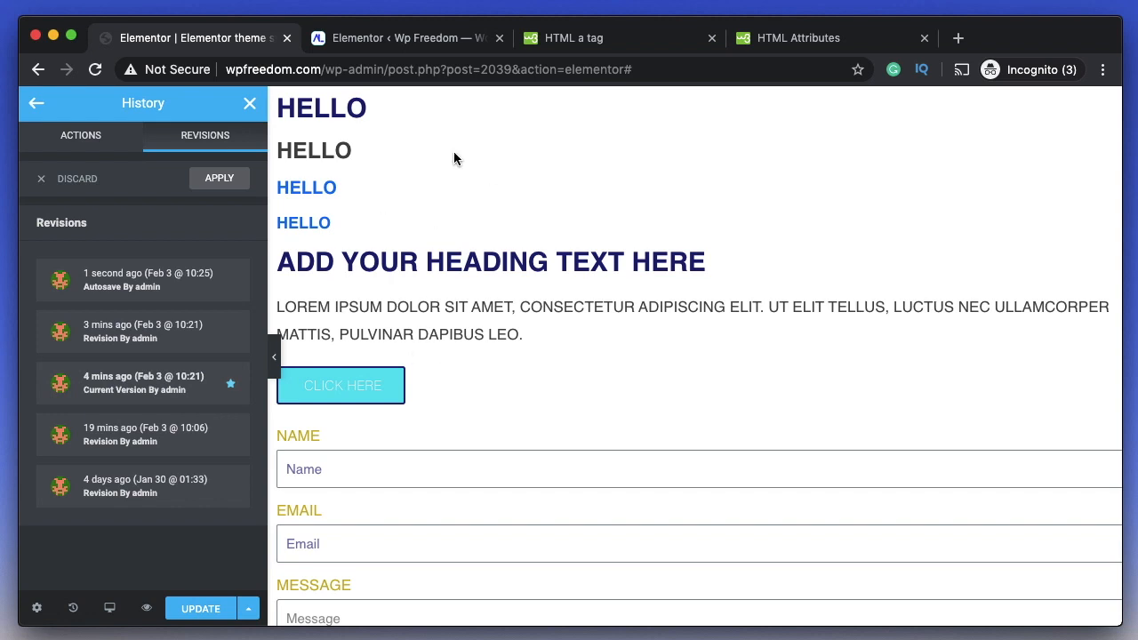
# Try the turquoise palette color as the theme background, and revert it through the history's Editing Started entry.
pyautogui.click(83, 144)
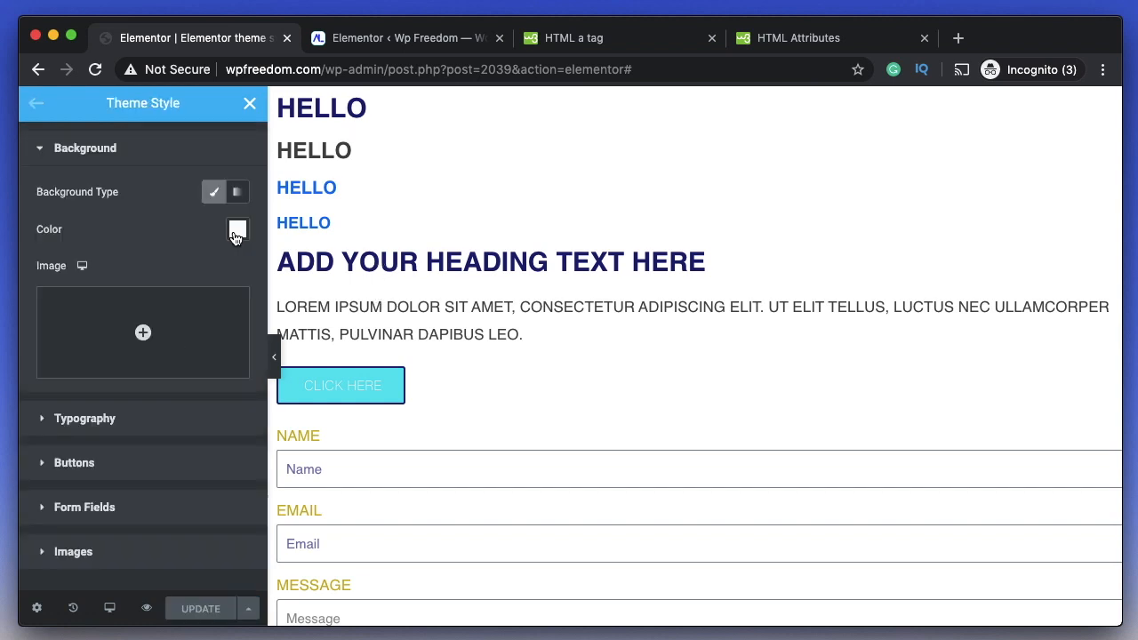
pyautogui.click(237, 230)
pyautogui.click(247, 271)
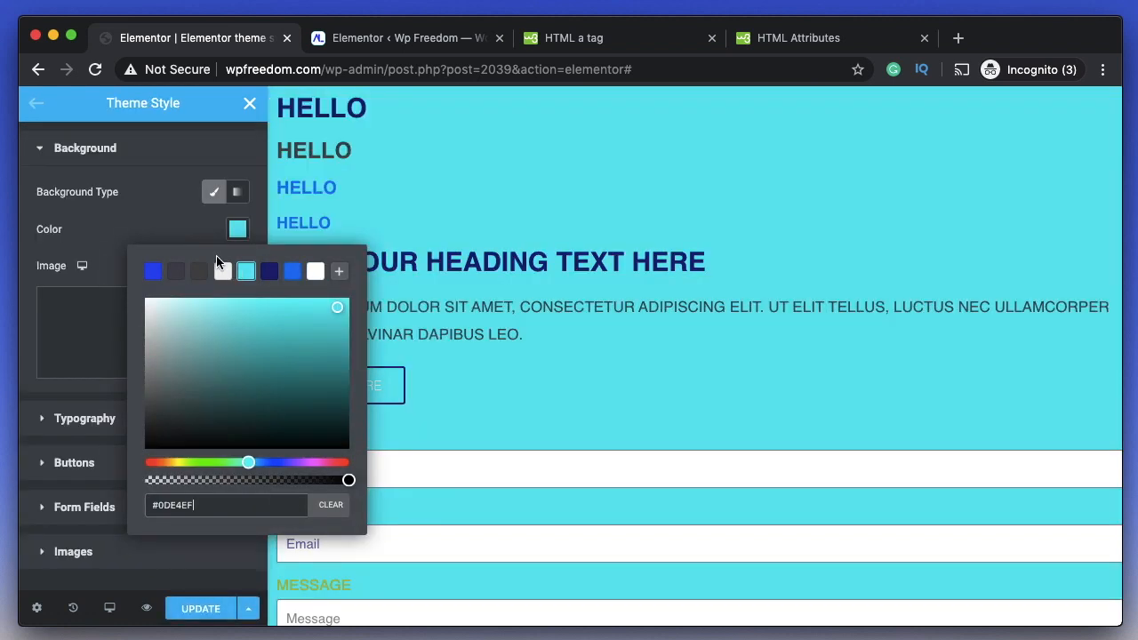
pyautogui.click(159, 197)
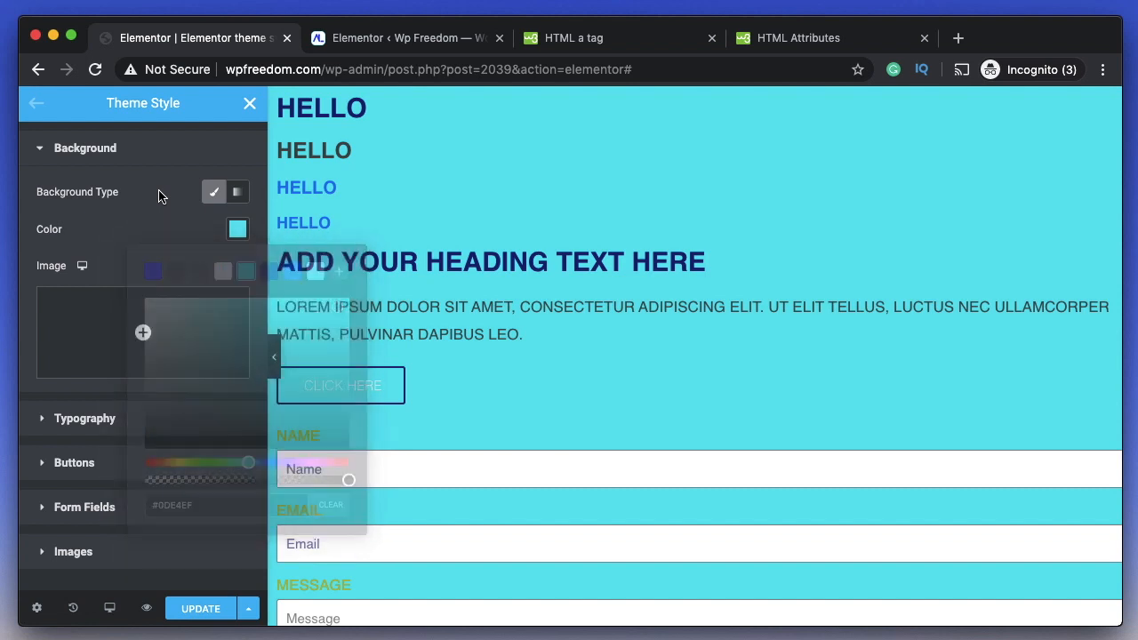
pyautogui.click(74, 612)
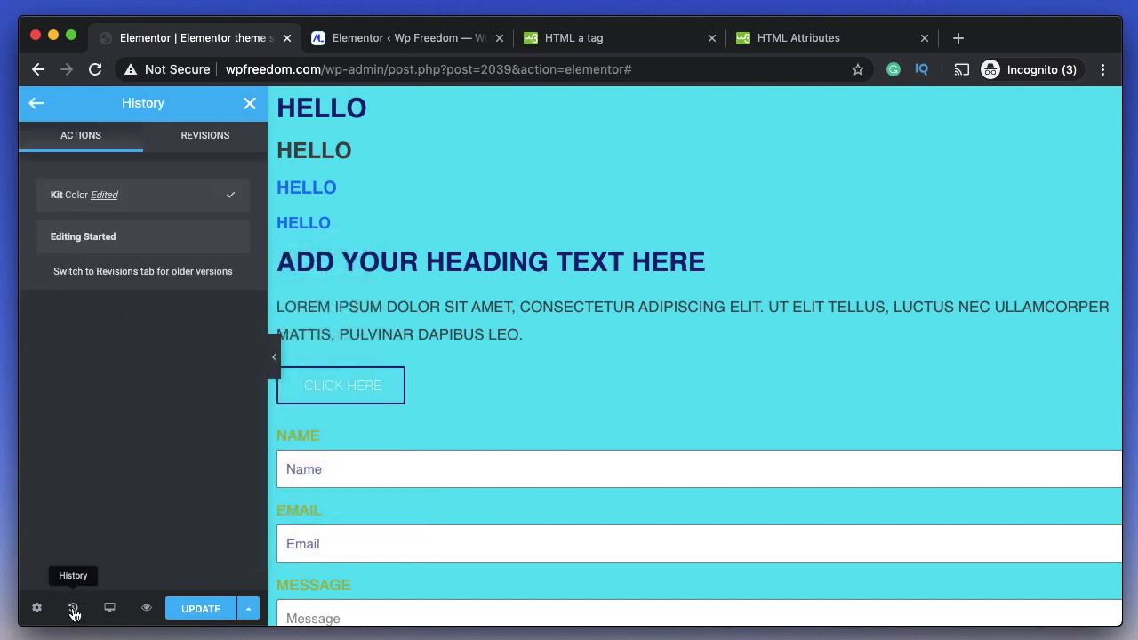
pyautogui.click(158, 237)
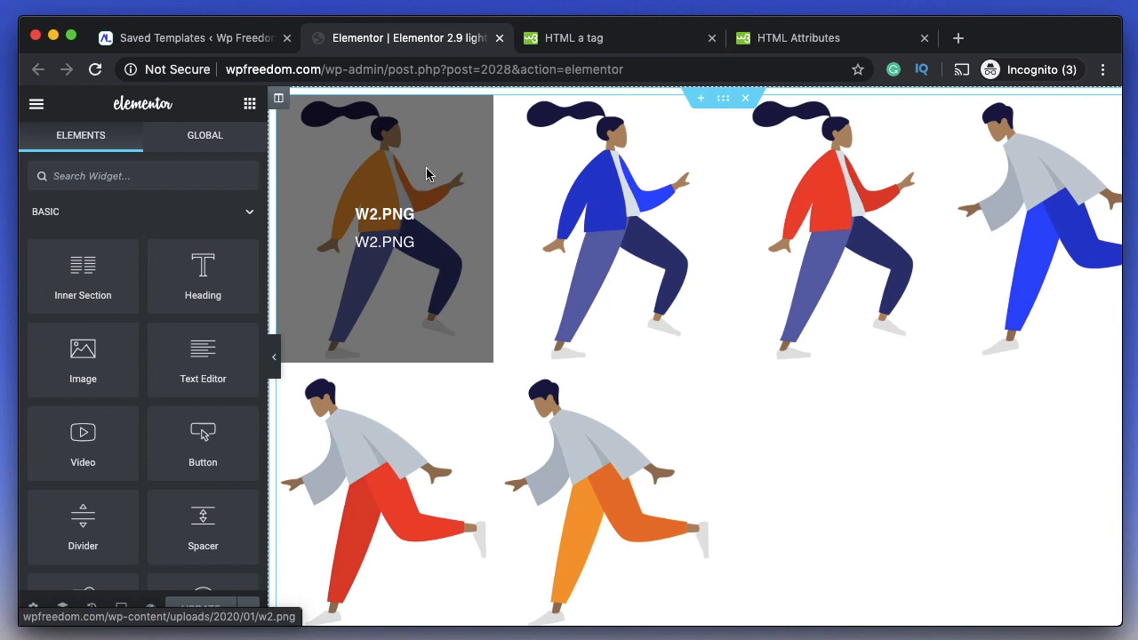
# Preview the first gallery image in the lightbox, close it, and open the Lightbox options in Global Settings.
pyautogui.click(426, 173)
pyautogui.click(1029, 245)
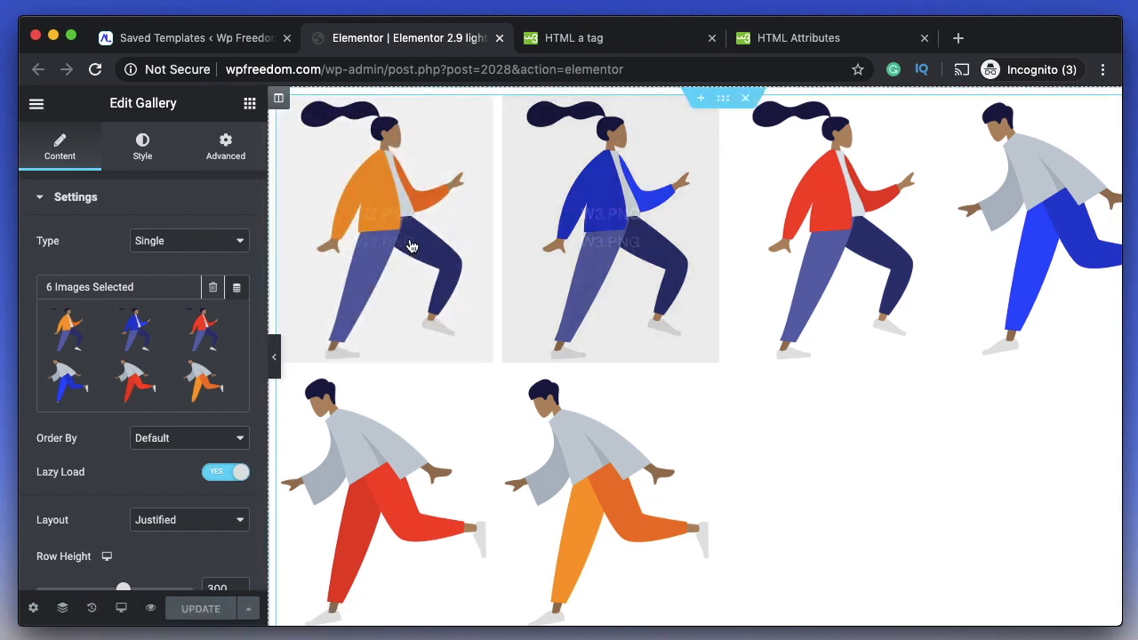
pyautogui.click(43, 112)
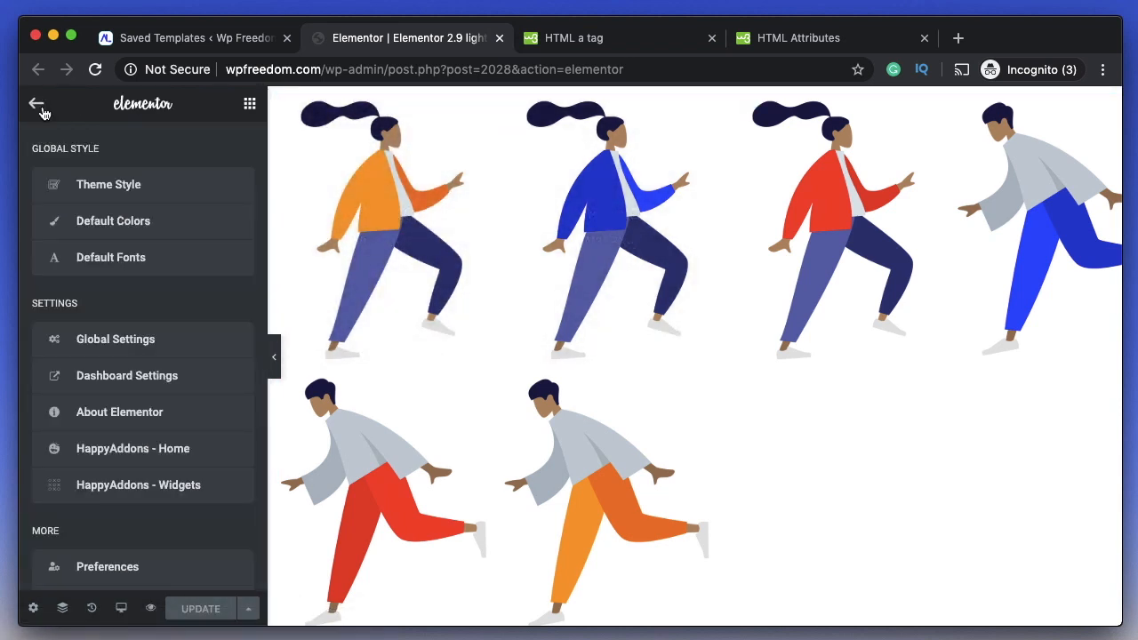
pyautogui.click(140, 341)
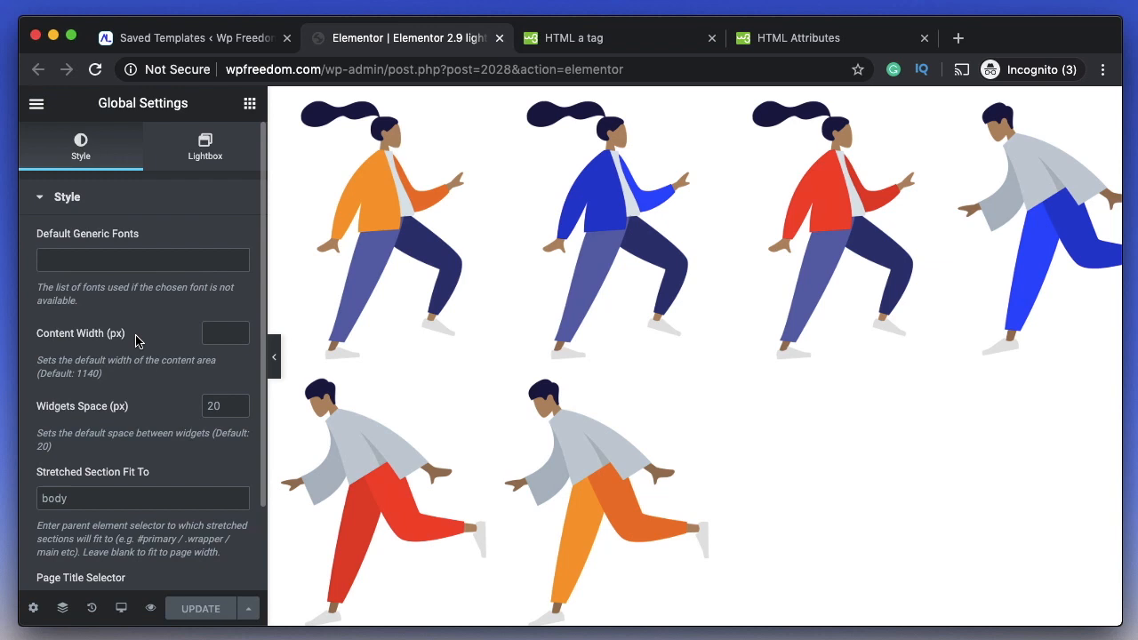
pyautogui.click(205, 144)
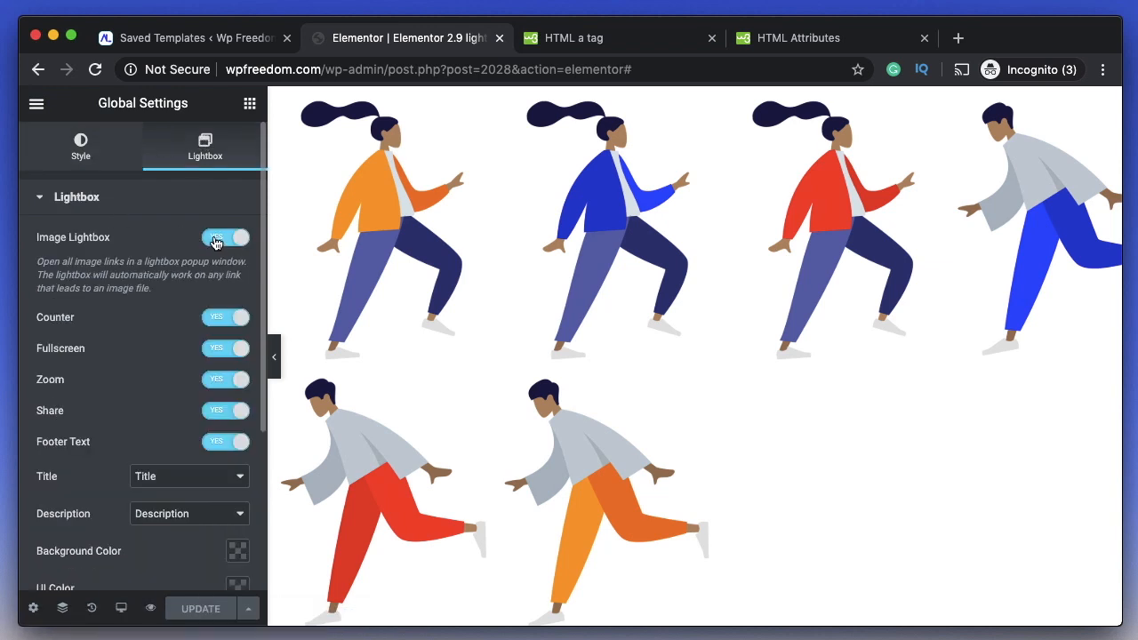
# Switch the lightbox Counter off and back on, review the remaining lightbox options, and update the global settings.
pyautogui.scroll(-2, 162, 283)
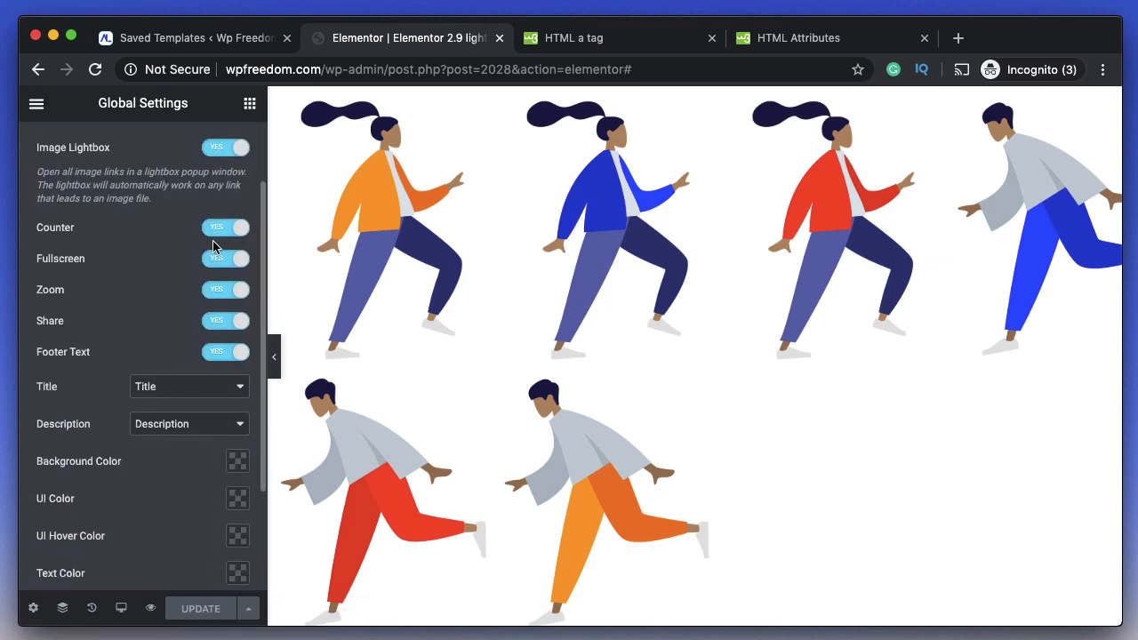
pyautogui.click(220, 229)
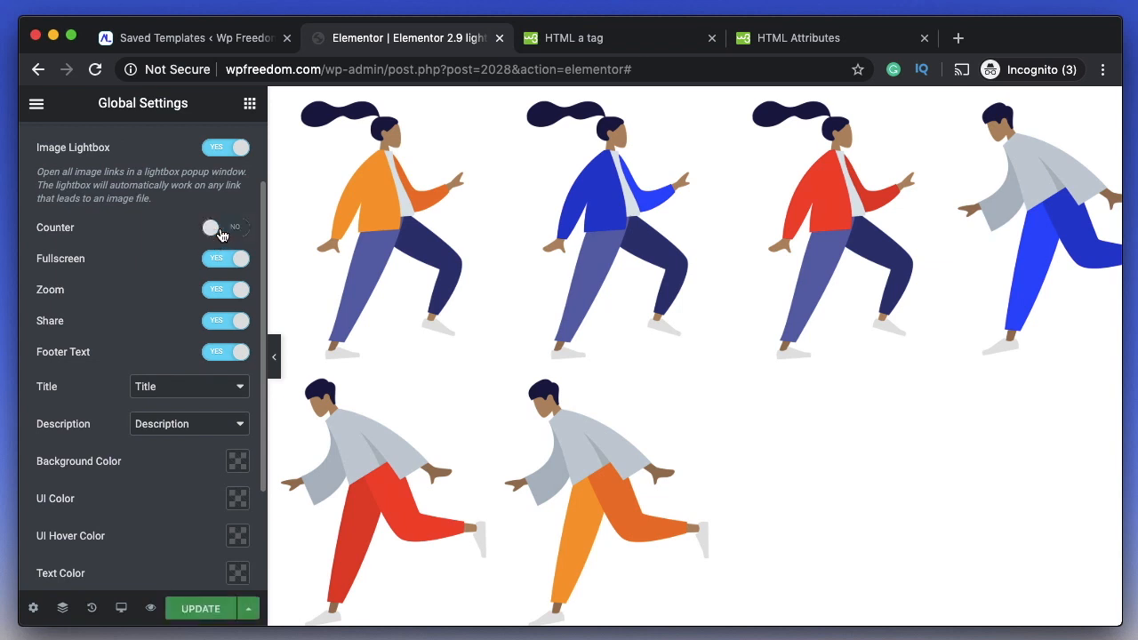
pyautogui.click(220, 230)
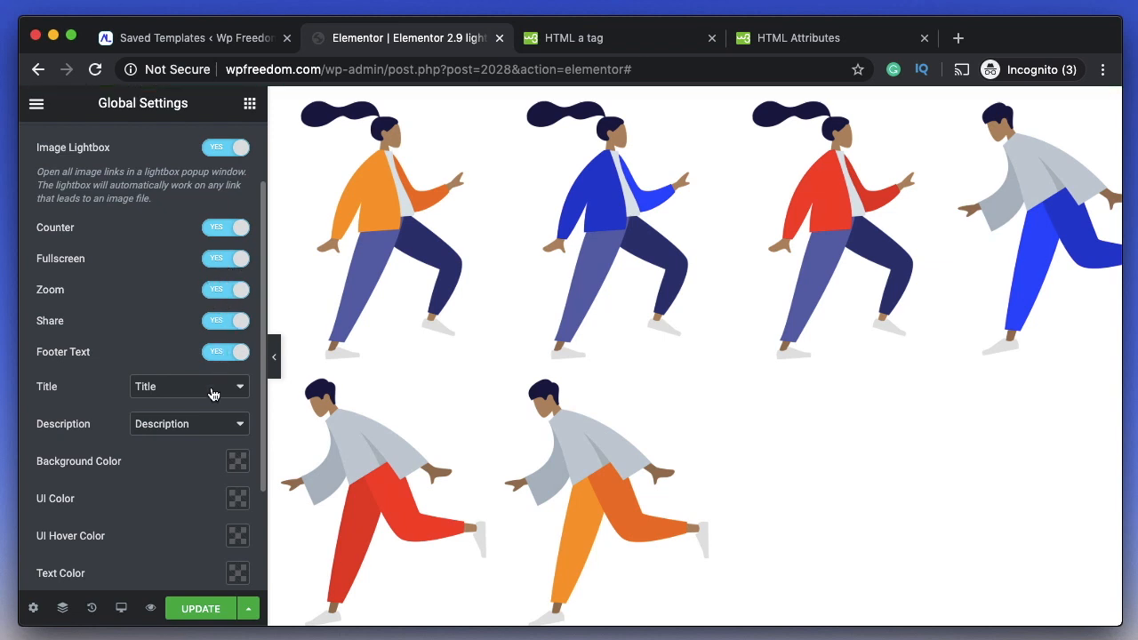
pyautogui.scroll(-3, 203, 455)
pyautogui.scroll(1, 194, 382)
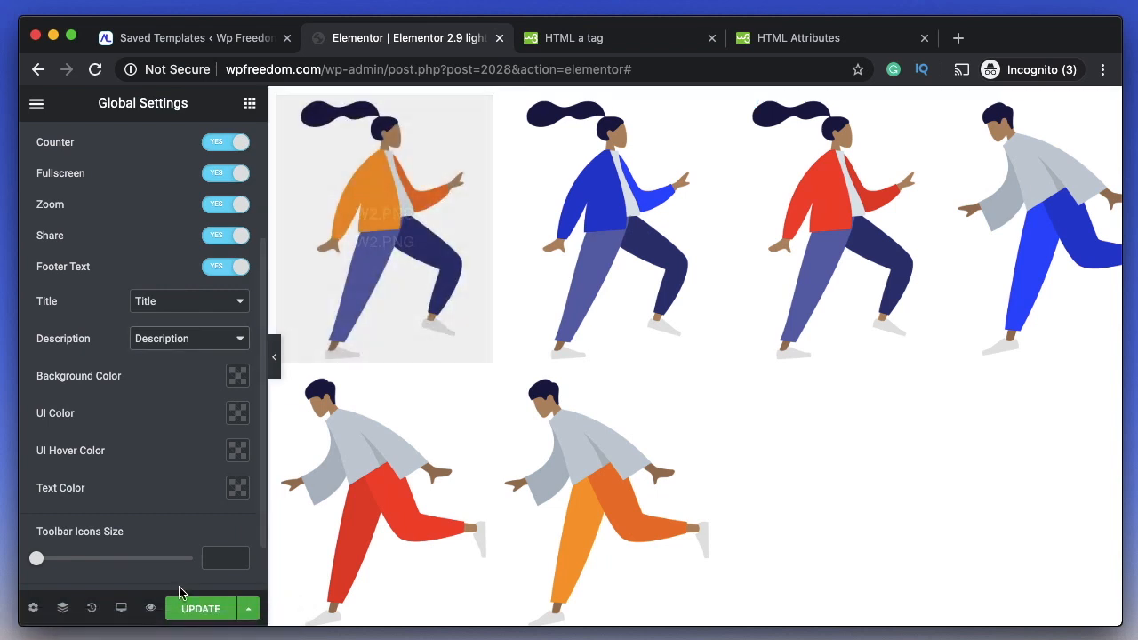
pyautogui.click(200, 610)
# Open the first gallery image in the lightbox and advance through the slides to the sixth image.
pyautogui.click(403, 273)
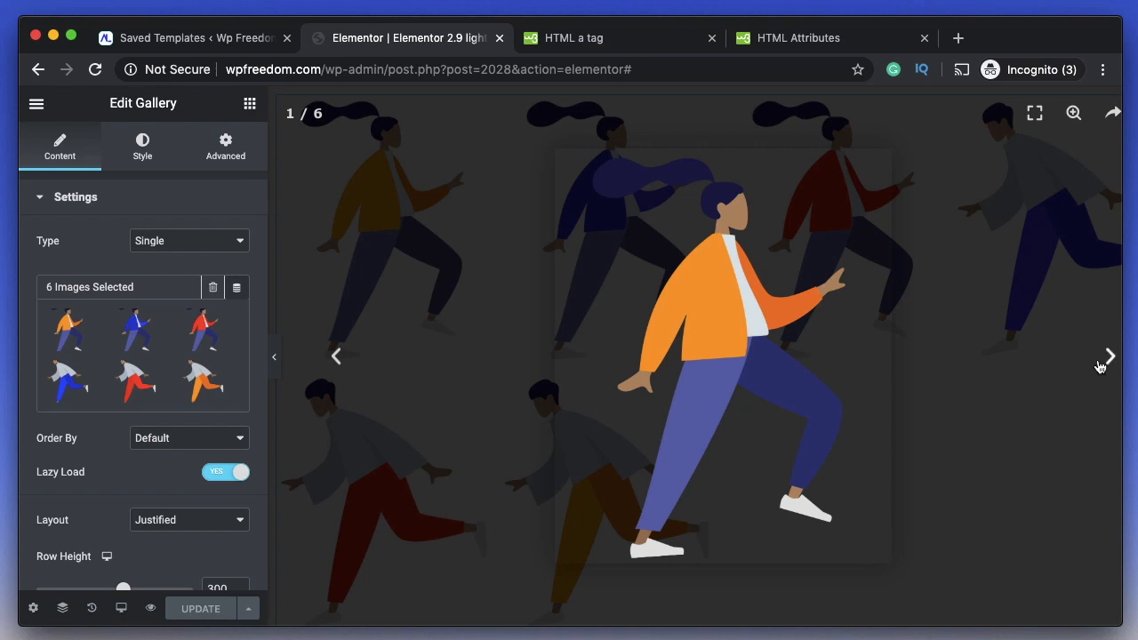
pyautogui.click(1109, 357)
pyautogui.click(1109, 357)
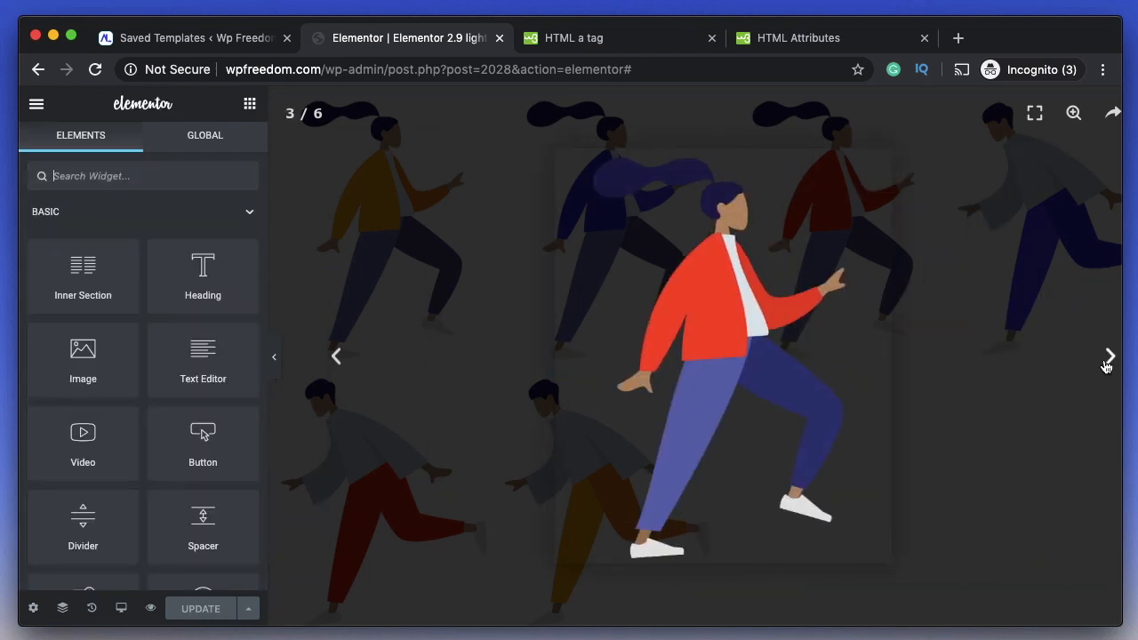
pyautogui.click(1108, 358)
pyautogui.click(1108, 360)
pyautogui.click(1108, 360)
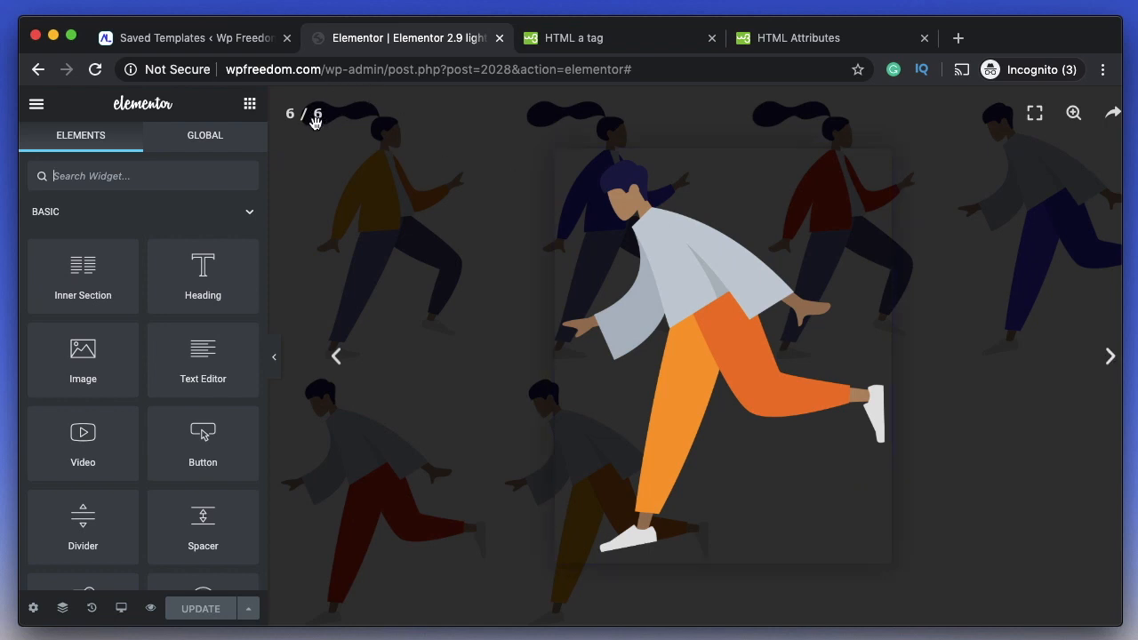
# View the sixth gallery image in fullscreen from the lightbox, and exit back to the gallery.
pyautogui.hscroll(1, 856, 376)
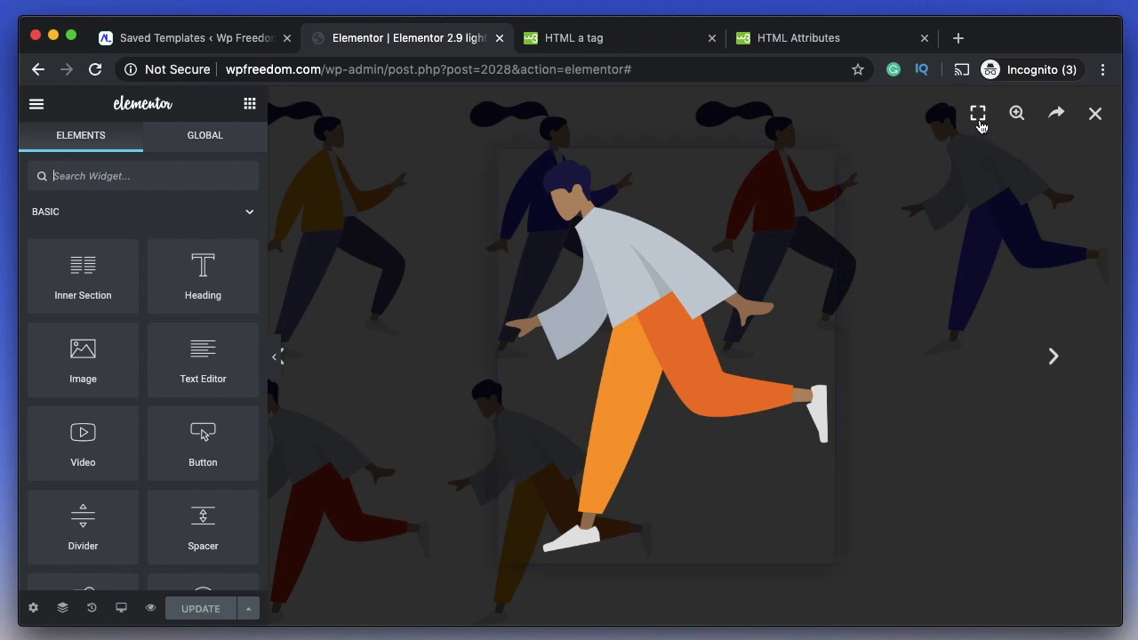
pyautogui.click(977, 113)
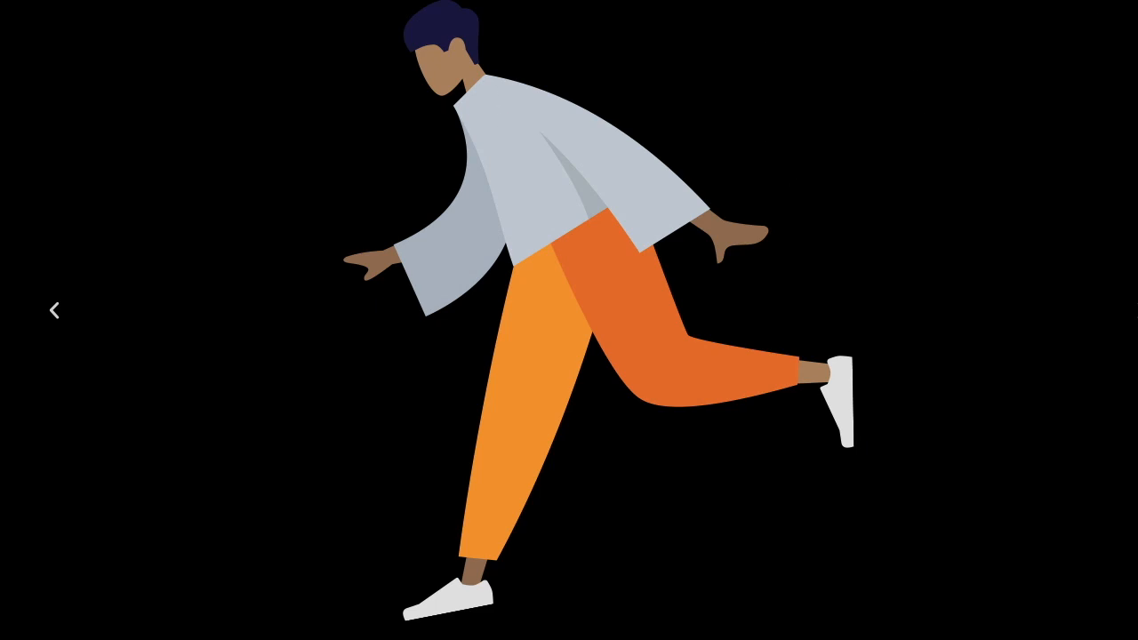
pyautogui.press('Escape')
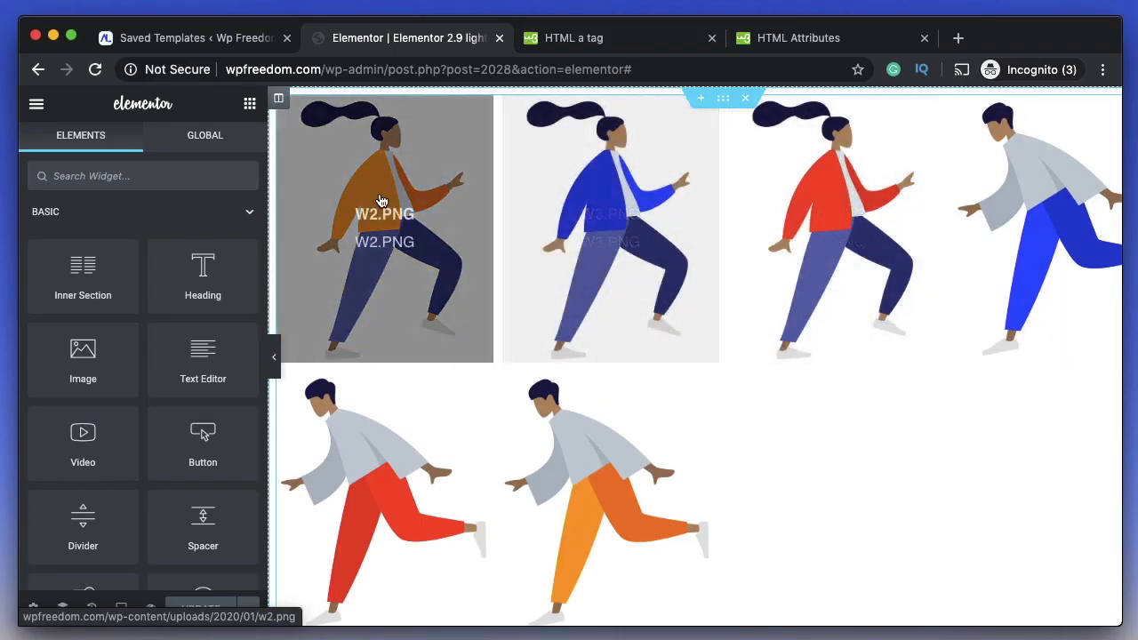
# Open the red-jacket image in the lightbox, zoom in and pan across it, zoom back out, and show its sharing options.
pyautogui.click(859, 214)
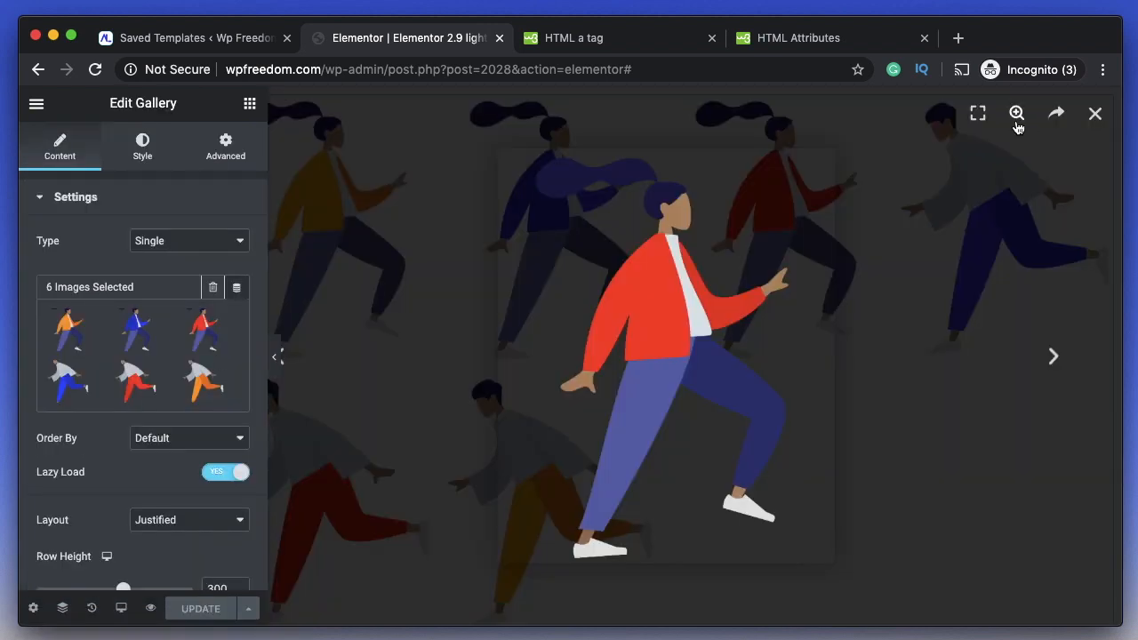
pyautogui.click(1016, 114)
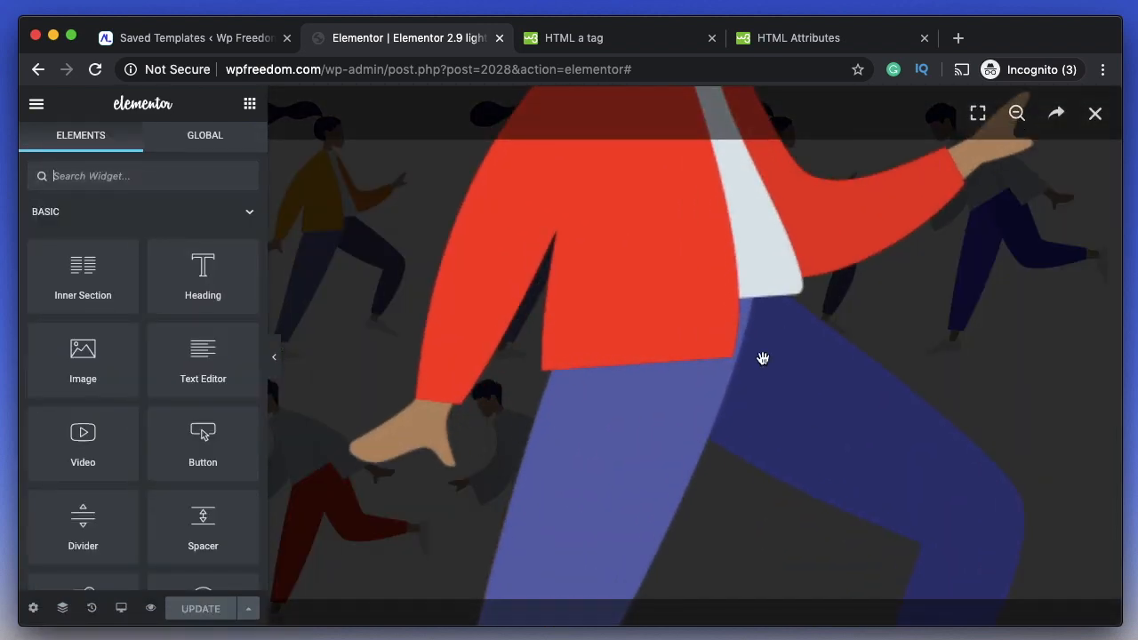
pyautogui.moveTo(763, 359); pyautogui.dragTo(708, 507)
pyautogui.moveTo(643, 314); pyautogui.dragTo(582, 299)
pyautogui.click(1019, 121)
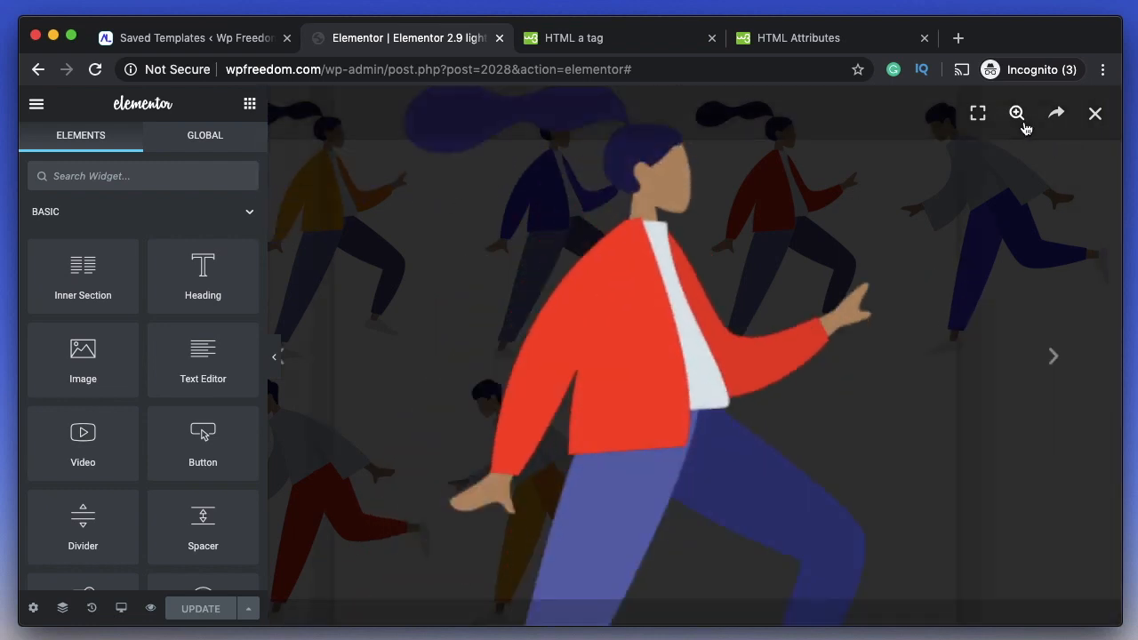
pyautogui.click(1057, 114)
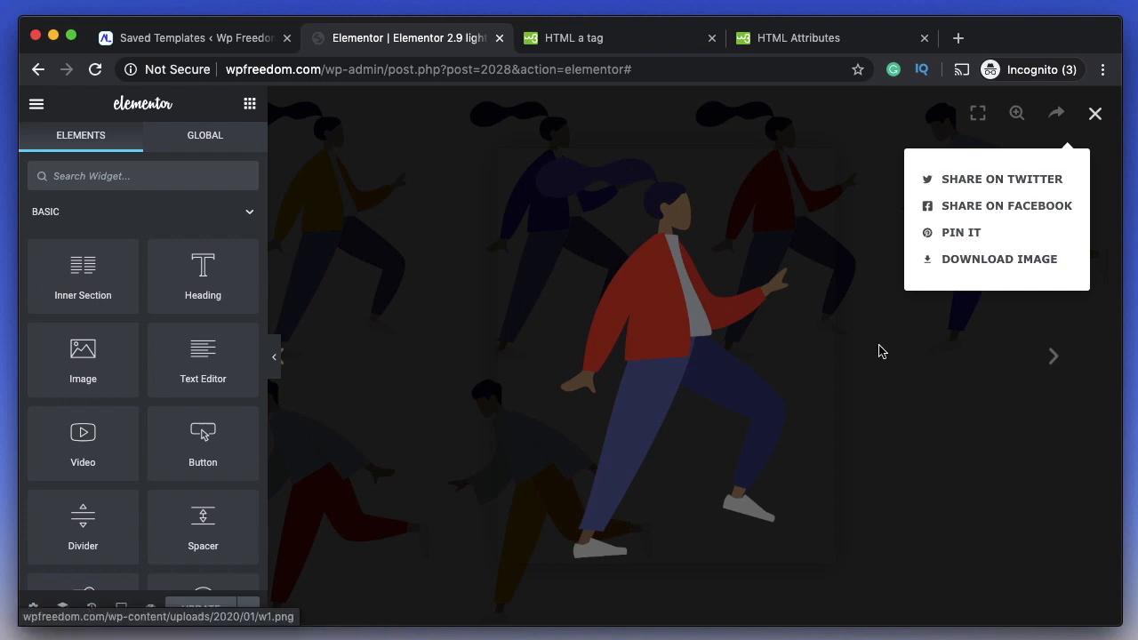
pyautogui.click(898, 372)
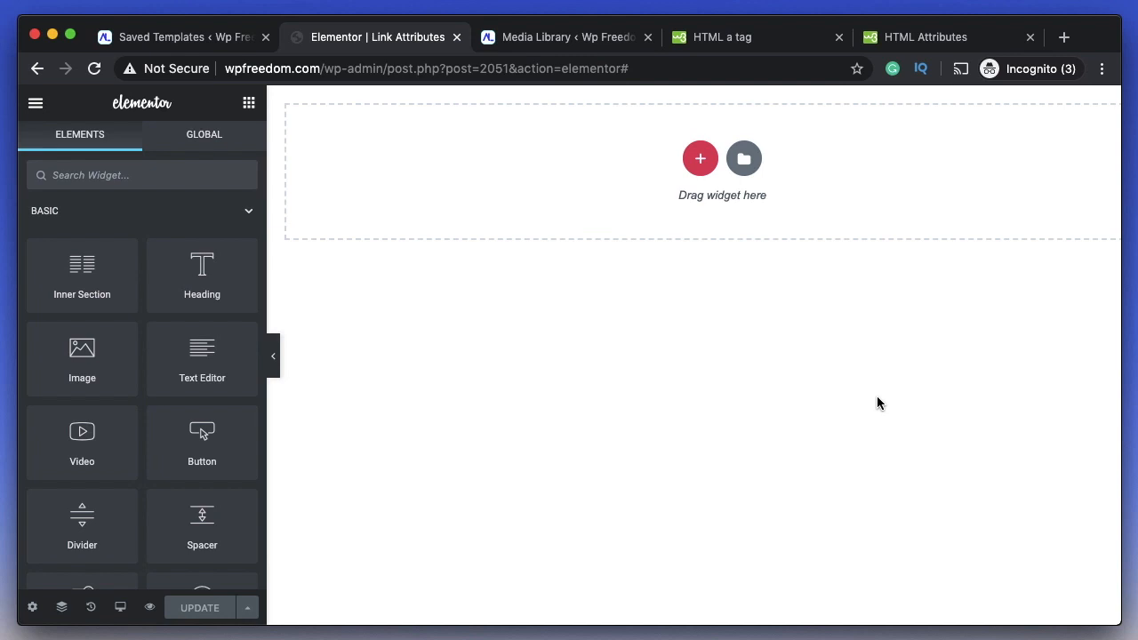
# Examine the example link code on the W3Schools HTML <a> tag page, highlighting the whole line and its href attribute.
pyautogui.click(761, 41)
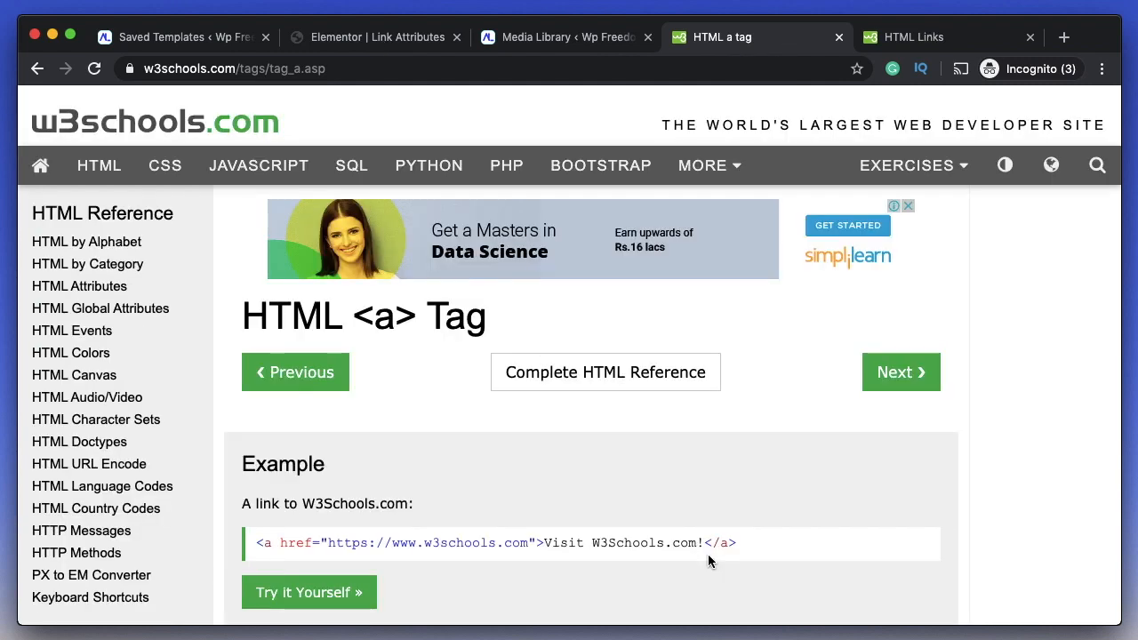
pyautogui.tripleClick(582, 539)
pyautogui.scroll(-3, 581, 540)
pyautogui.click(313, 398)
pyautogui.tripleClick(313, 398)
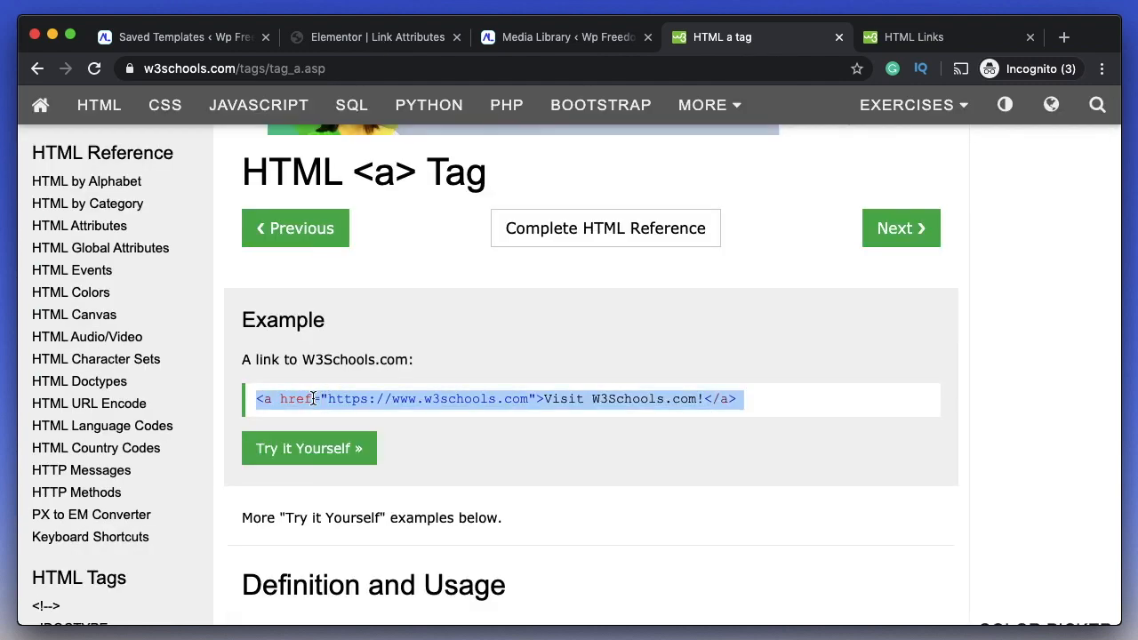
pyautogui.doubleClick(275, 398)
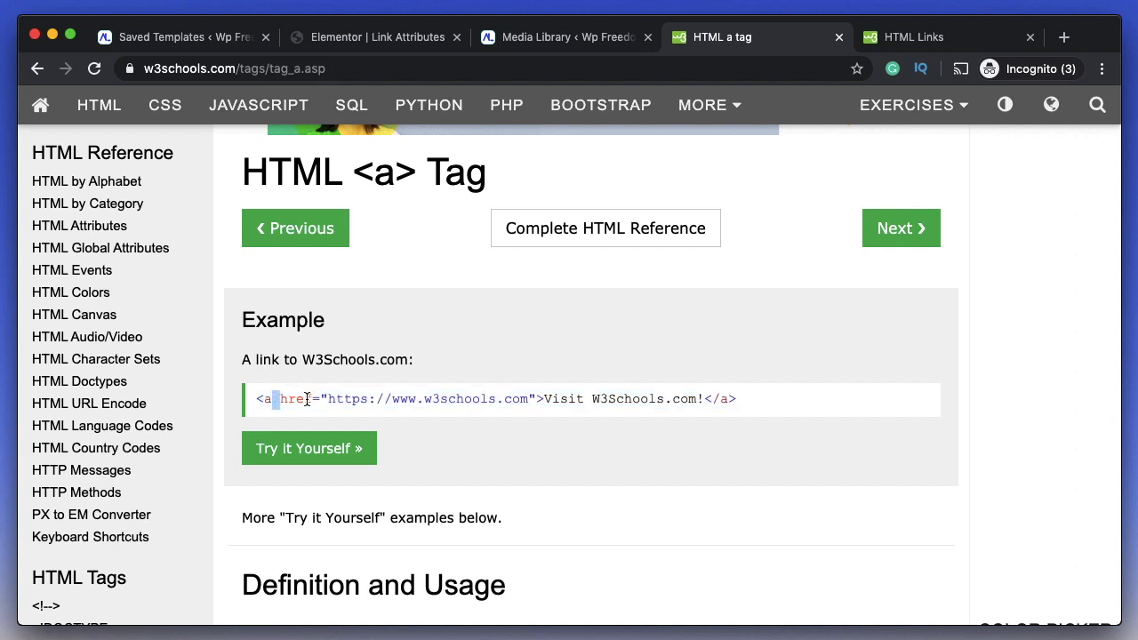
pyautogui.tripleClick(304, 398)
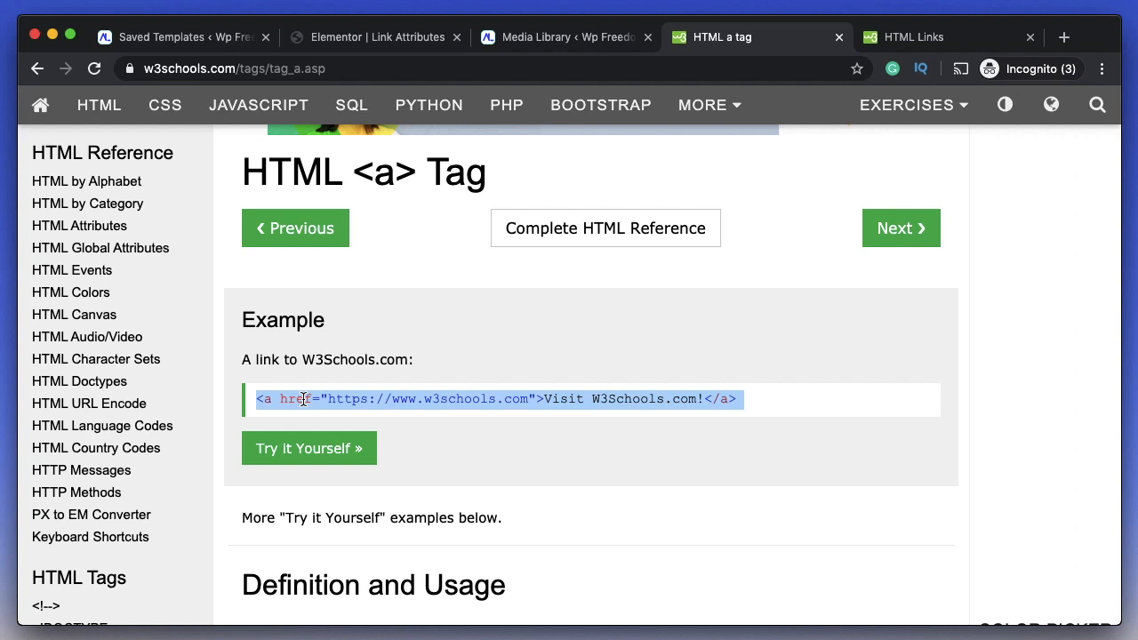
pyautogui.doubleClick(303, 398)
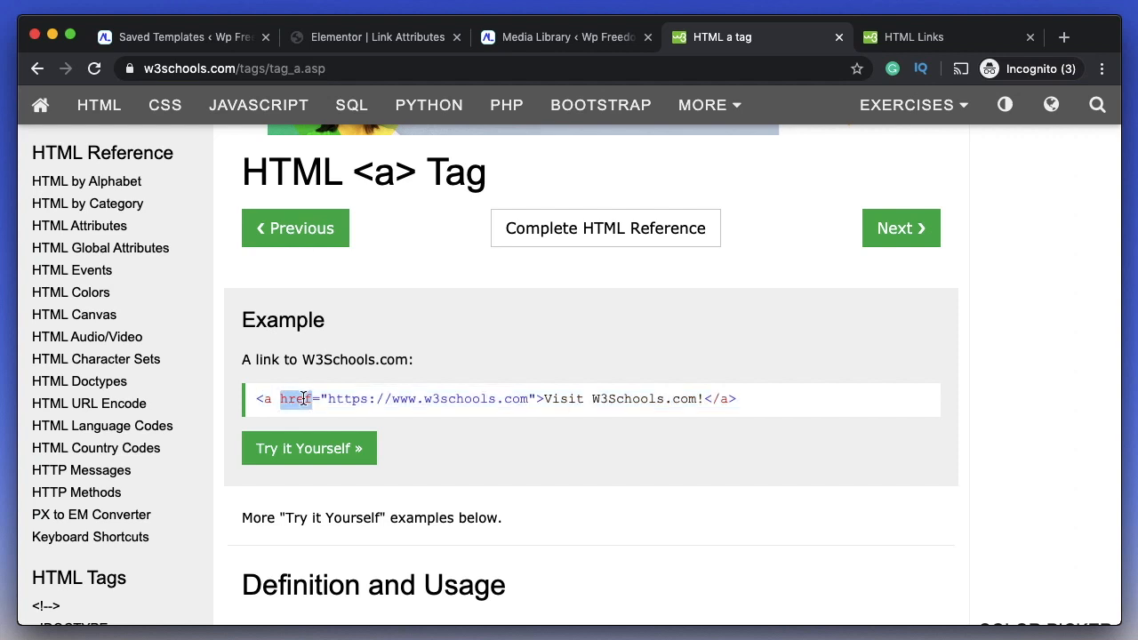
# Return to the Elementor template, select the heading widget, and expand its link options including Custom Attributes.
pyautogui.click(401, 40)
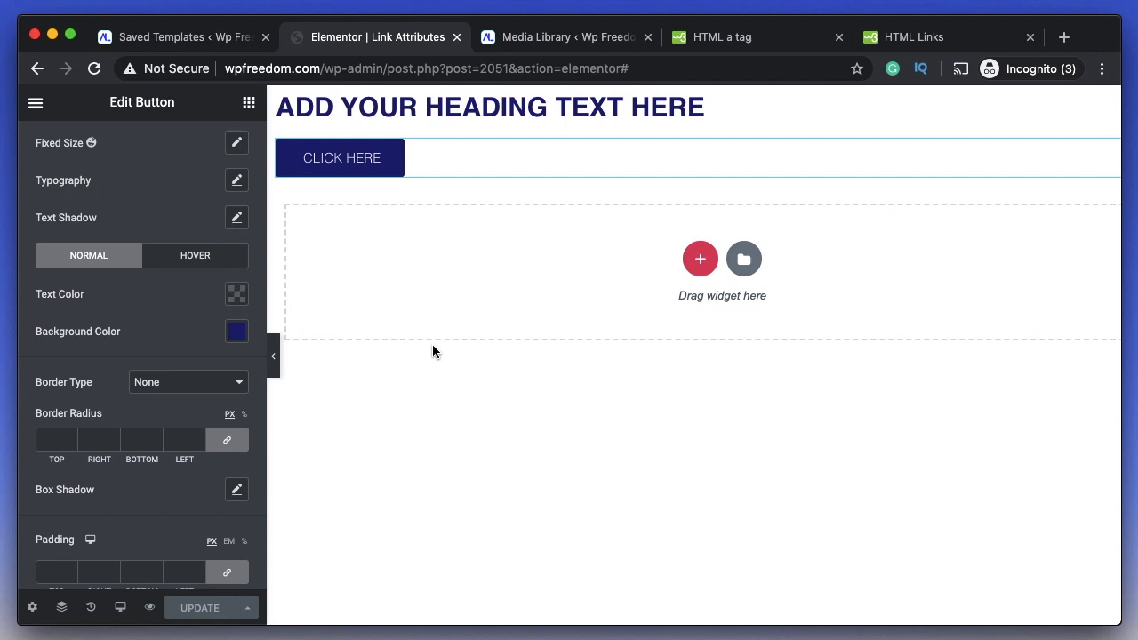
pyautogui.scroll(3, 190, 229)
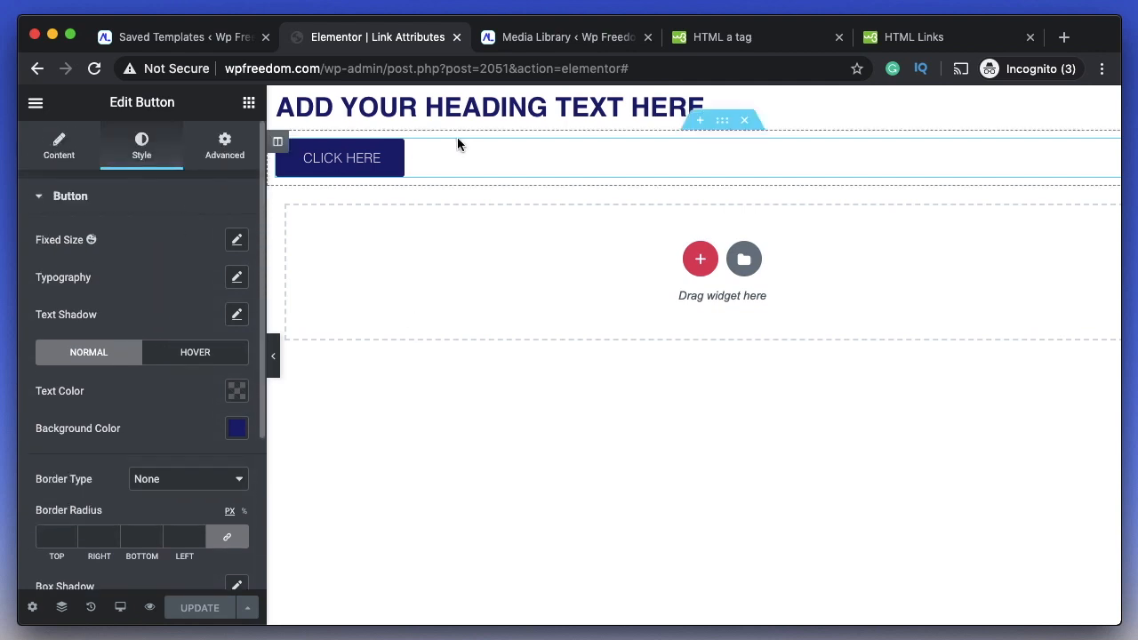
pyautogui.click(462, 123)
pyautogui.click(528, 158)
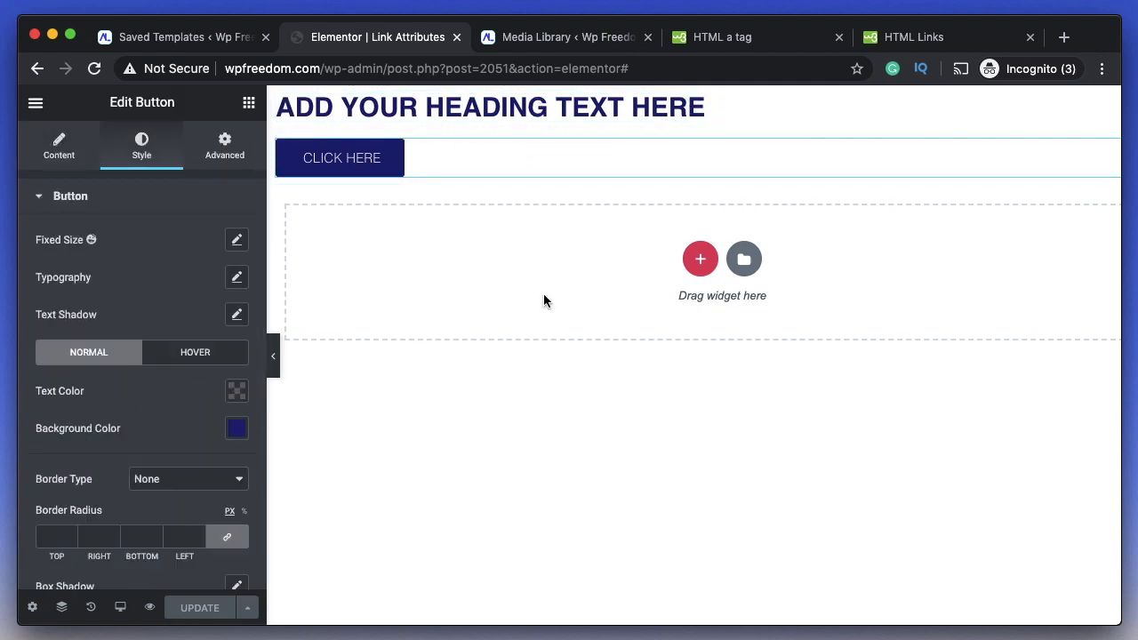
pyautogui.click(491, 116)
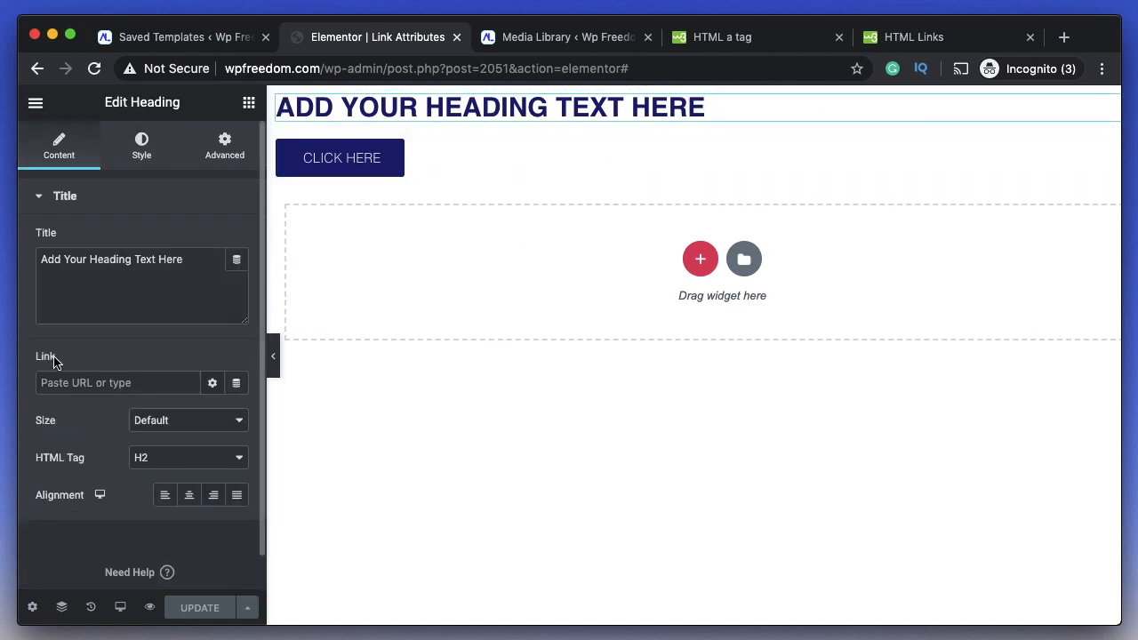
pyautogui.click(131, 383)
pyautogui.click(213, 385)
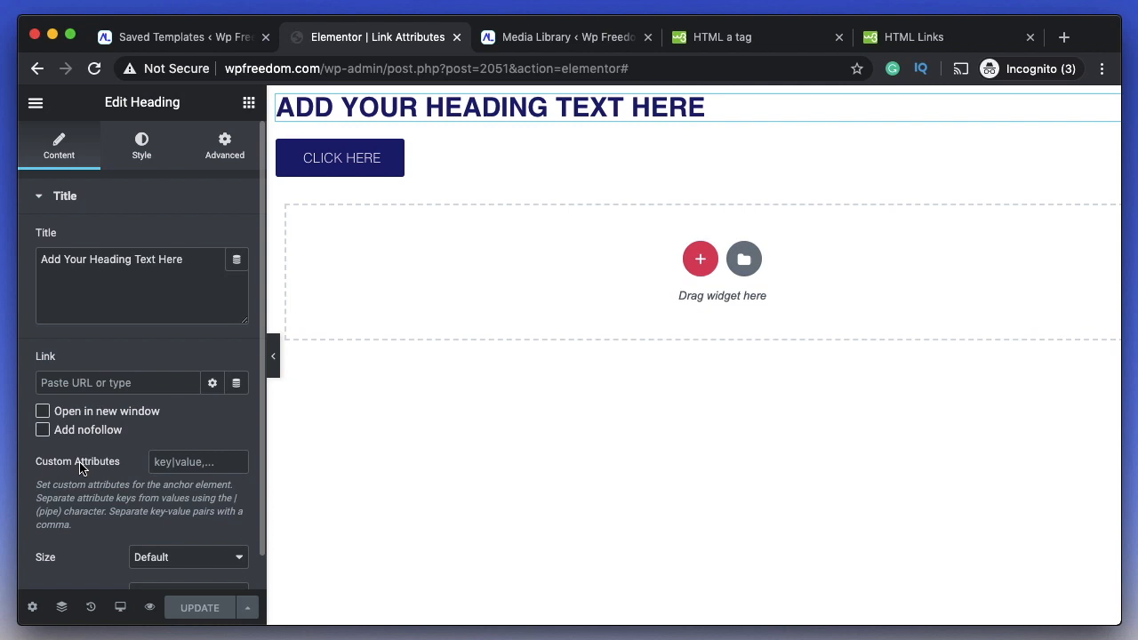
# Find the attributes table for the HTML <a> tag on W3Schools and examine the listed link attributes.
pyautogui.press('super+9')
pyautogui.scroll(-10, 483, 421)
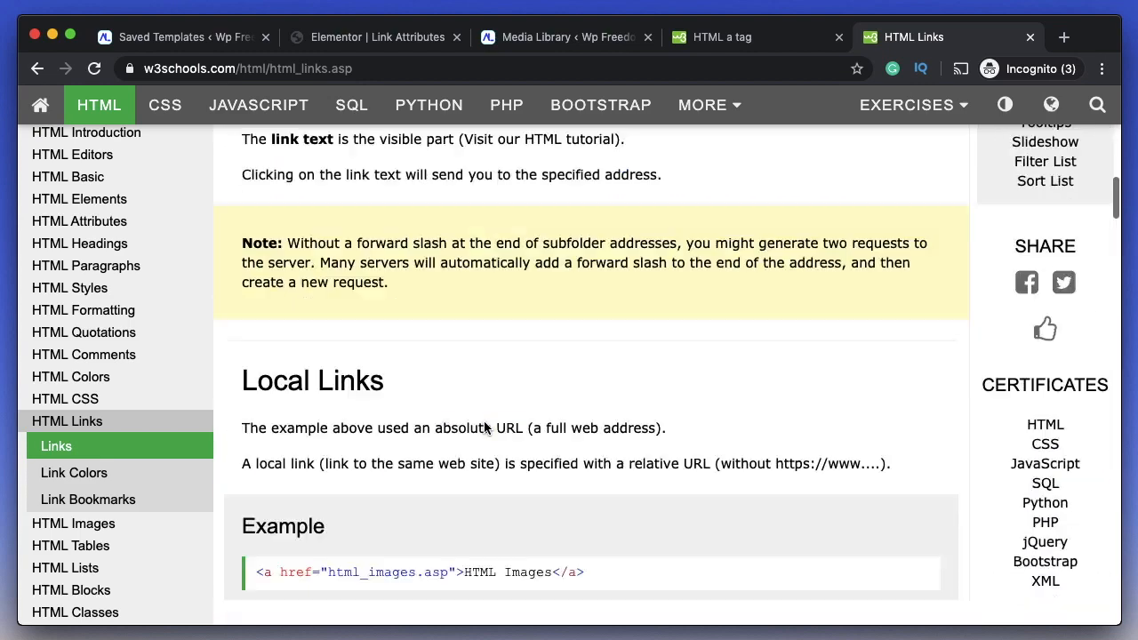
pyautogui.scroll(-20, 484, 428)
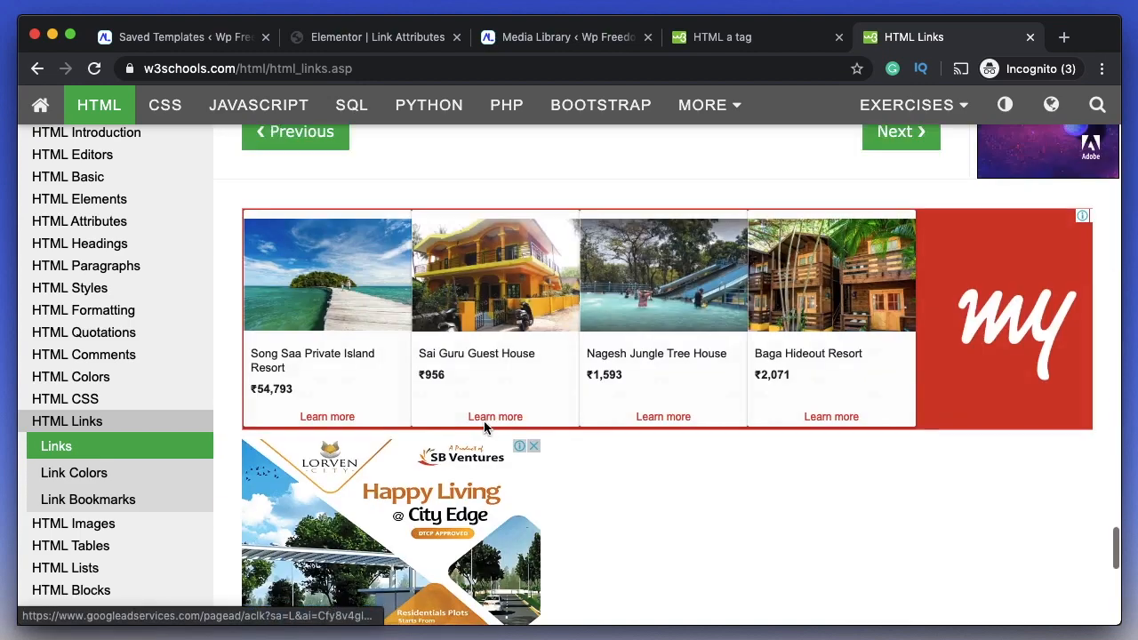
pyautogui.scroll(8, 484, 427)
pyautogui.scroll(-3, 484, 427)
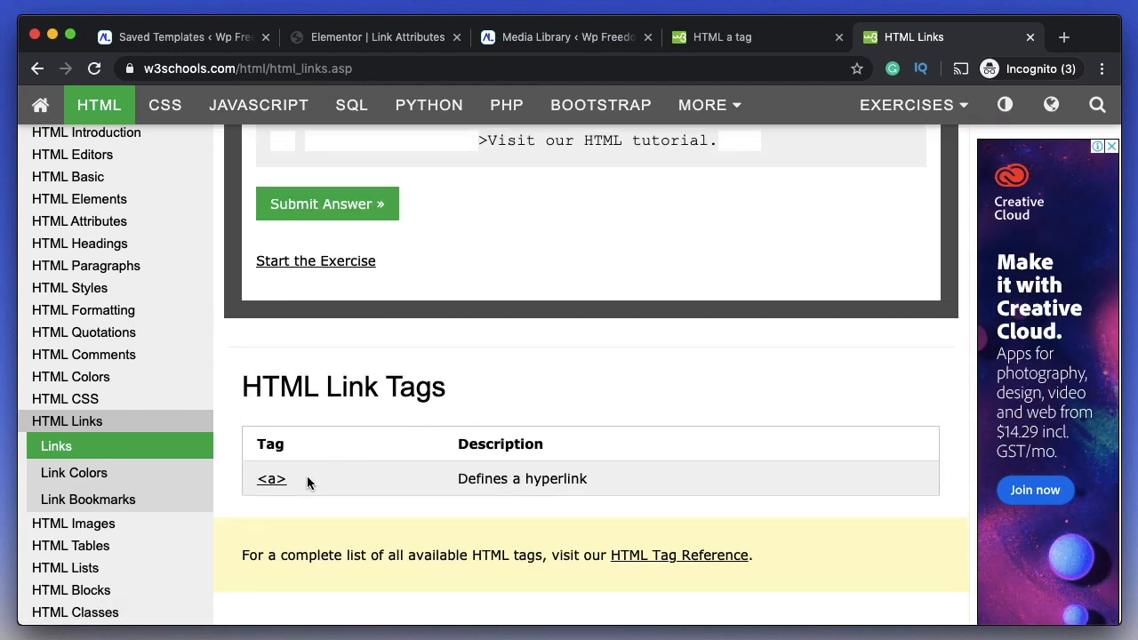
pyautogui.click(274, 486)
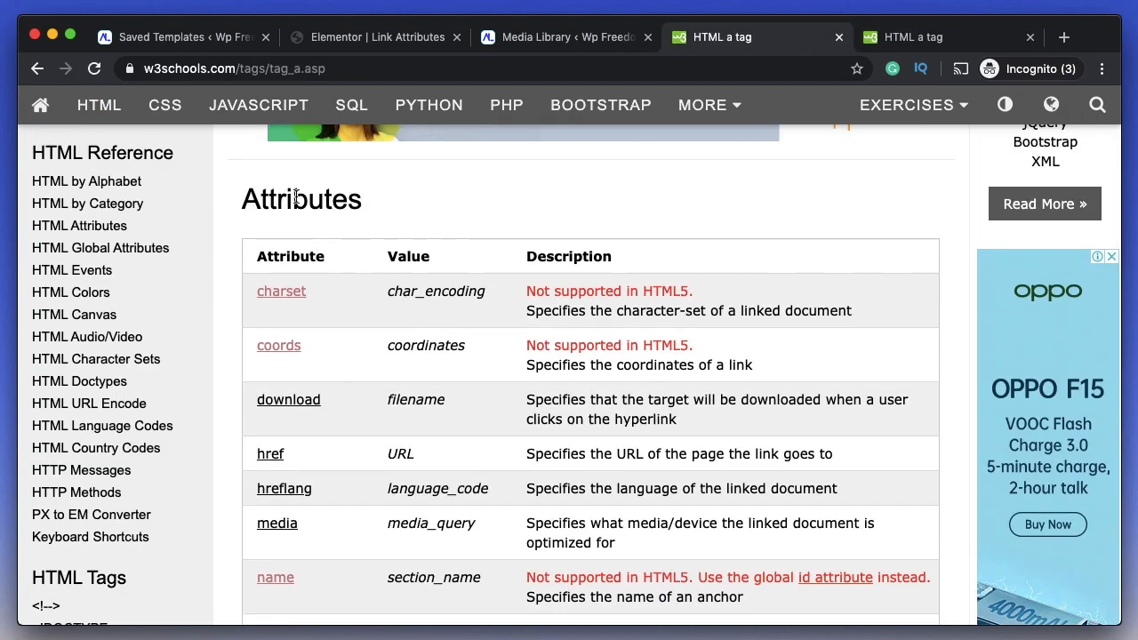
pyautogui.doubleClick(296, 198)
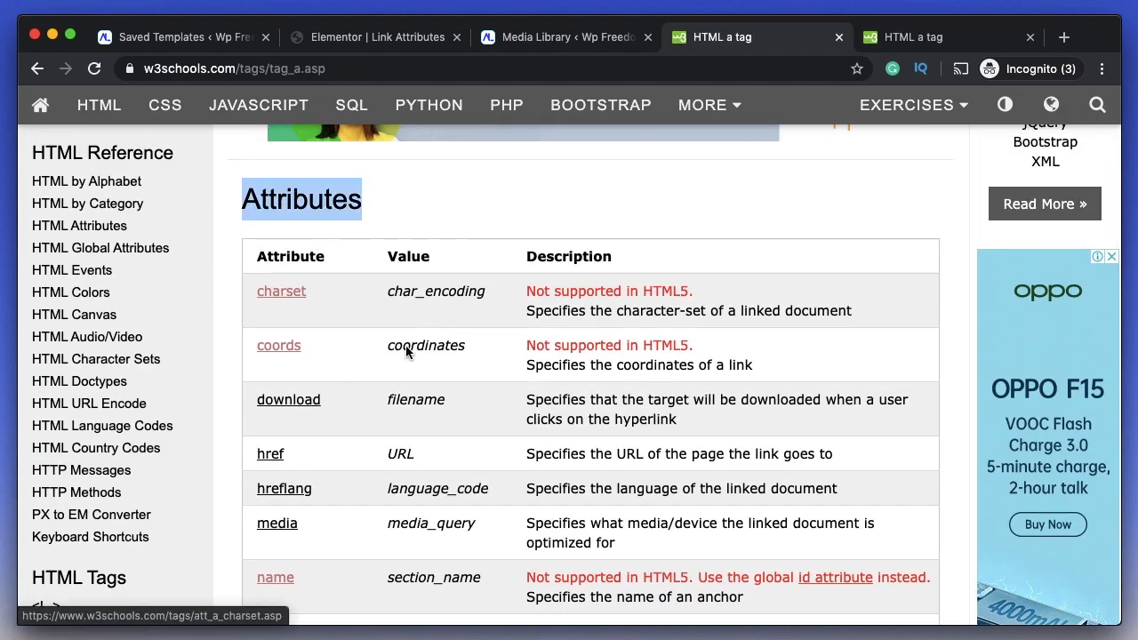
pyautogui.scroll(-2, 420, 421)
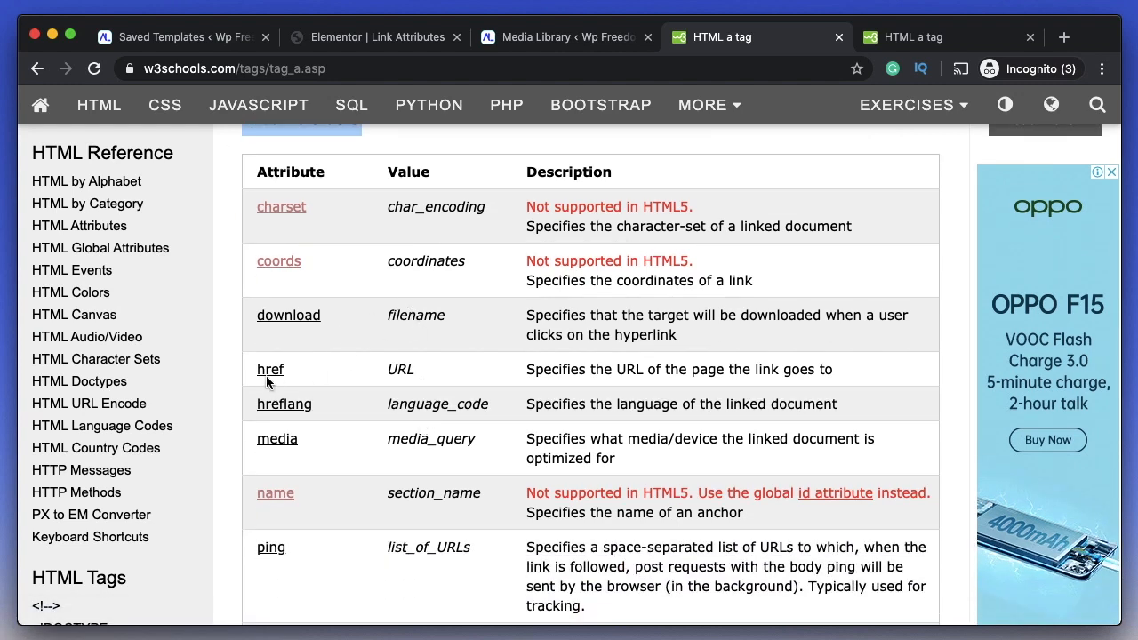
# Link the heading in the Elementor template to the site's Home page and update the template.
pyautogui.click(361, 40)
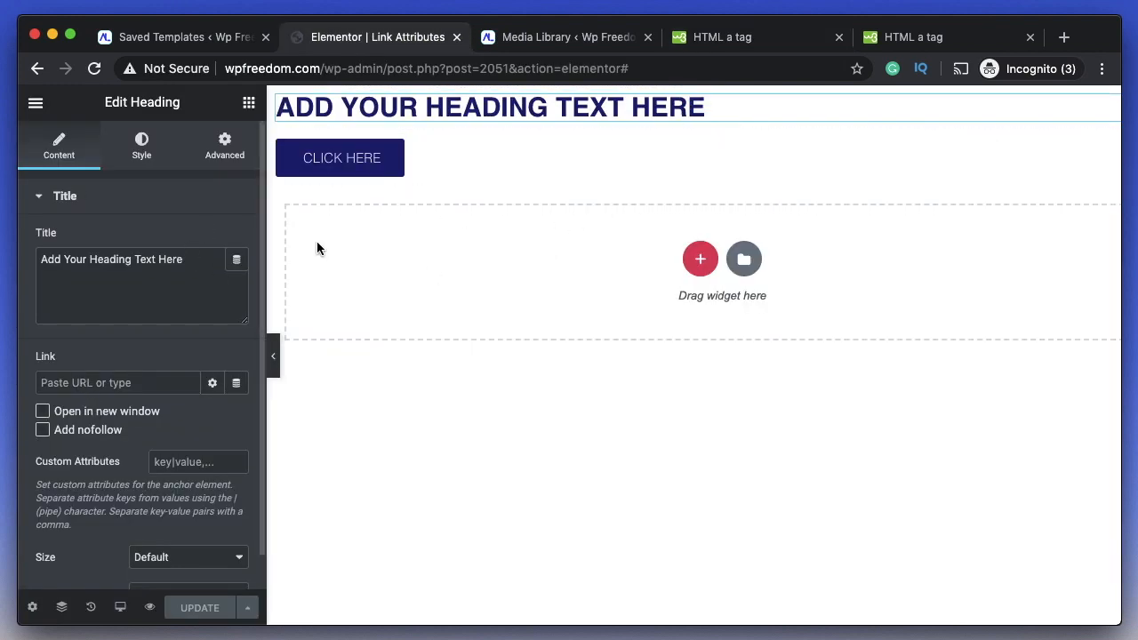
pyautogui.click(112, 387)
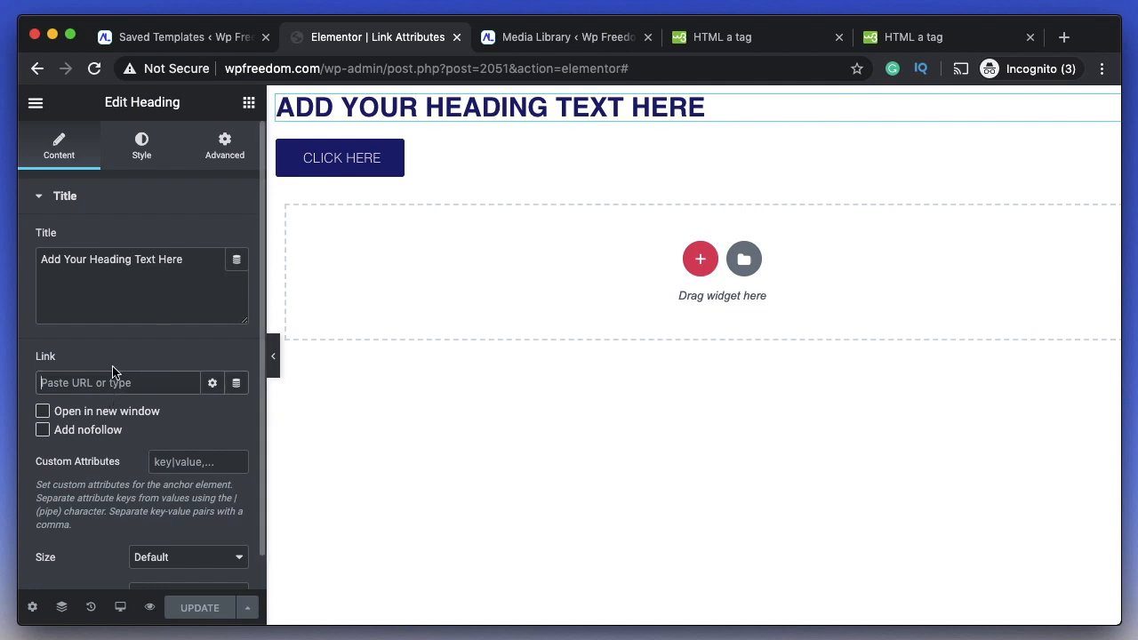
pyautogui.write('hom')
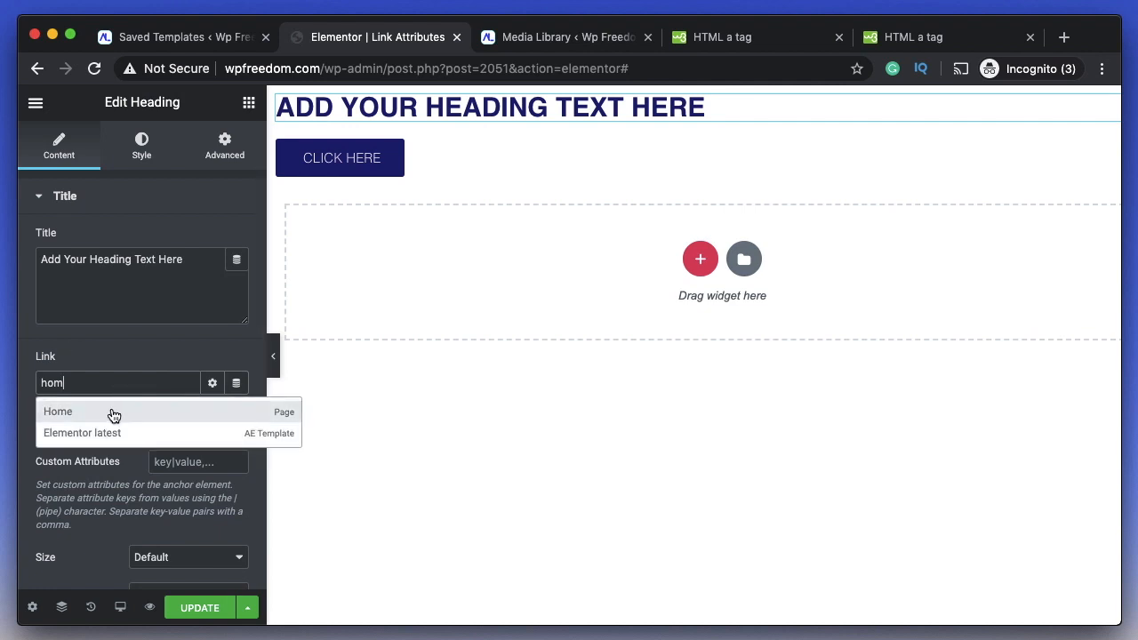
pyautogui.click(113, 413)
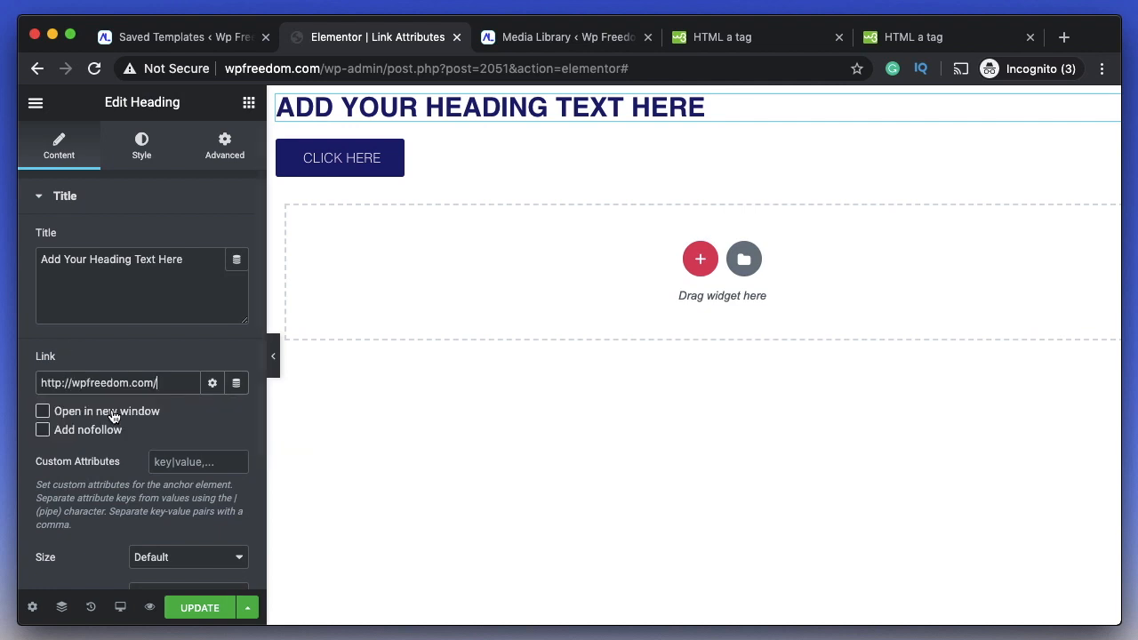
pyautogui.click(189, 610)
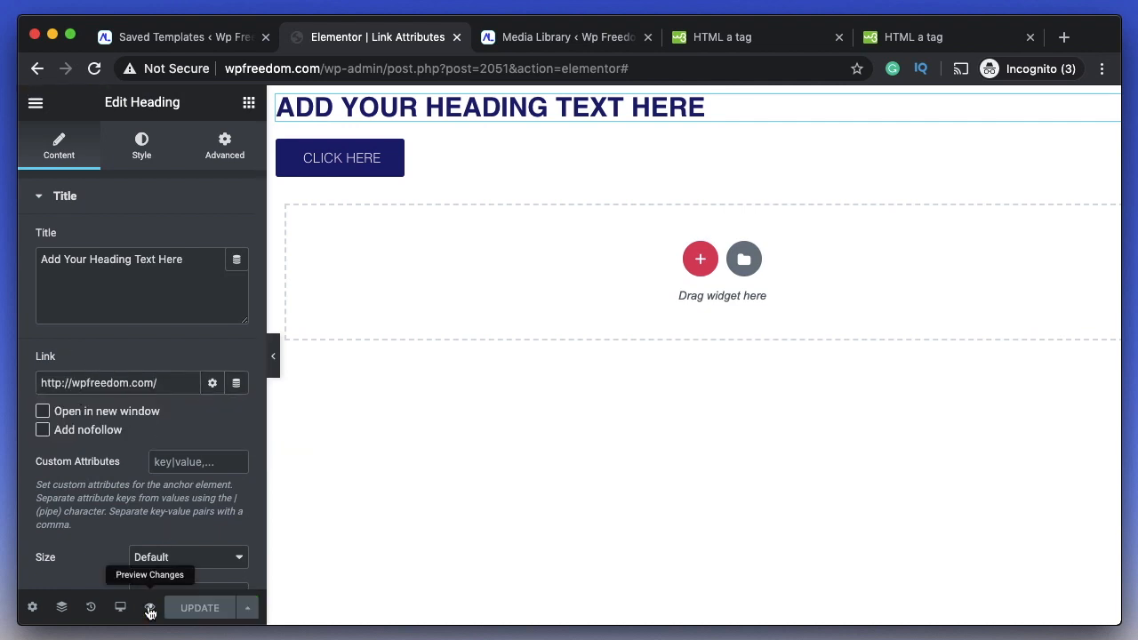
# Preview the template changes and inspect the heading's link markup in the browser developer tools.
pyautogui.click(150, 607)
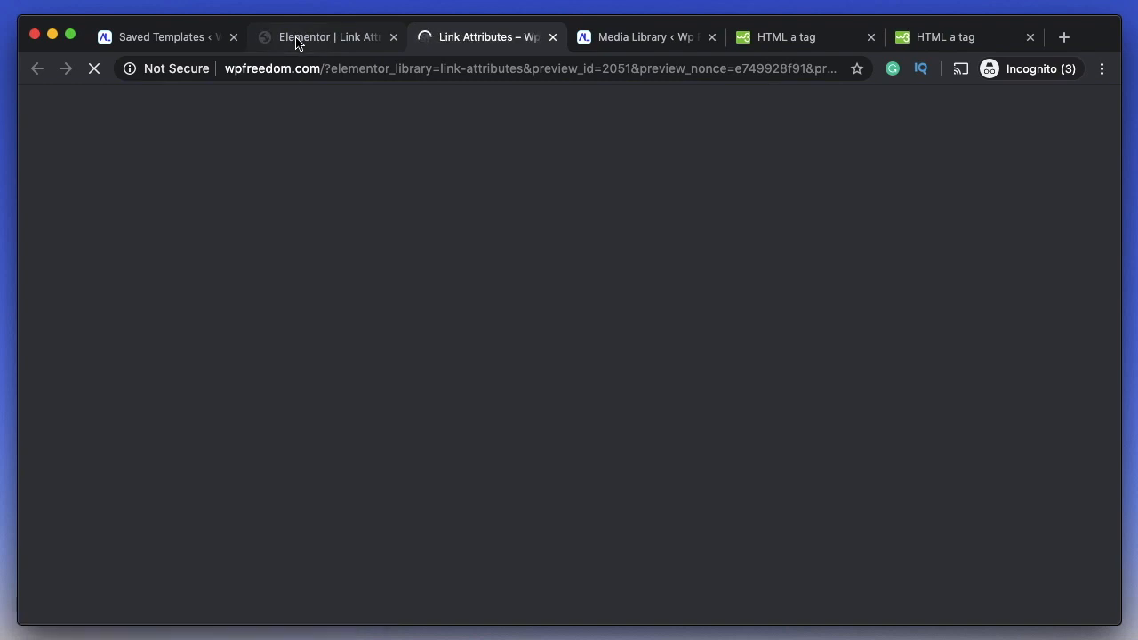
pyautogui.click(298, 39)
pyautogui.click(469, 41)
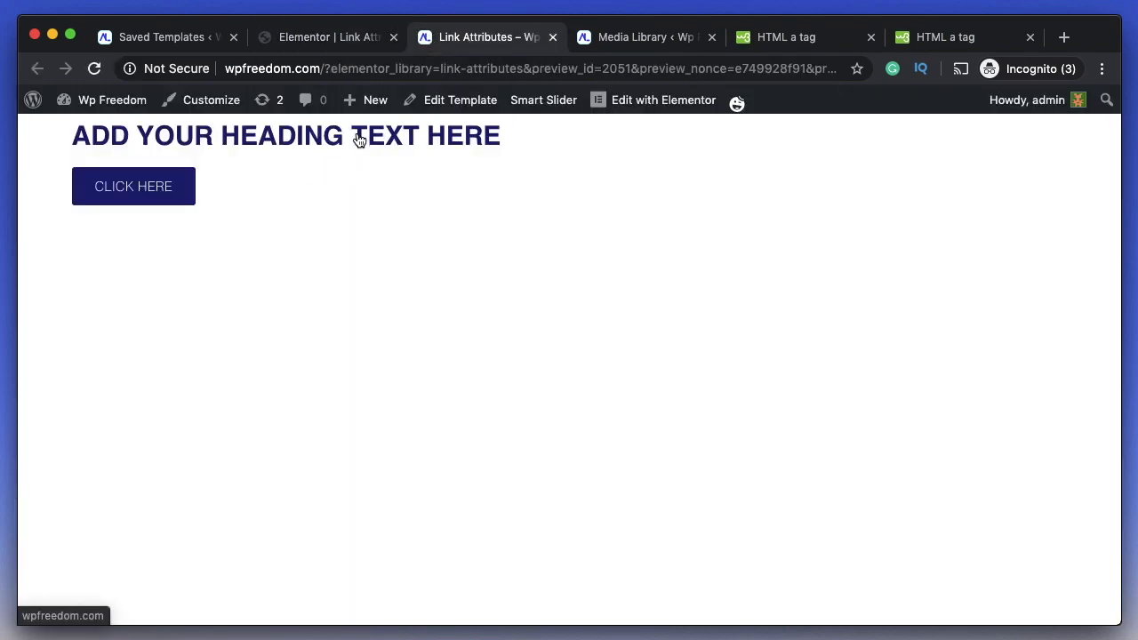
pyautogui.rightClick(357, 134)
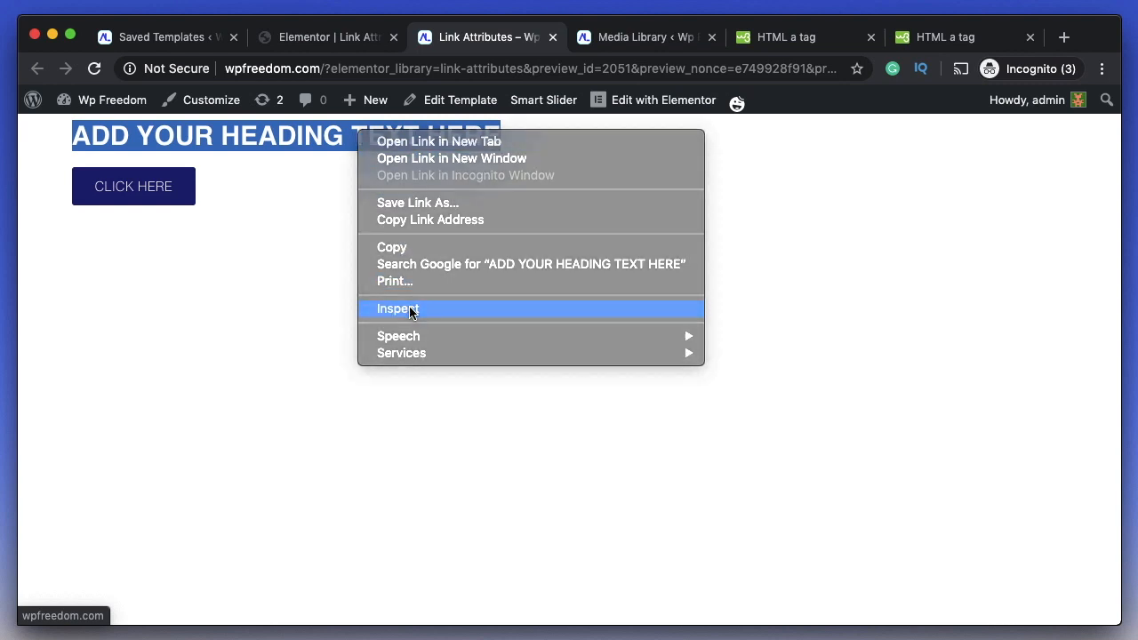
pyautogui.click(409, 308)
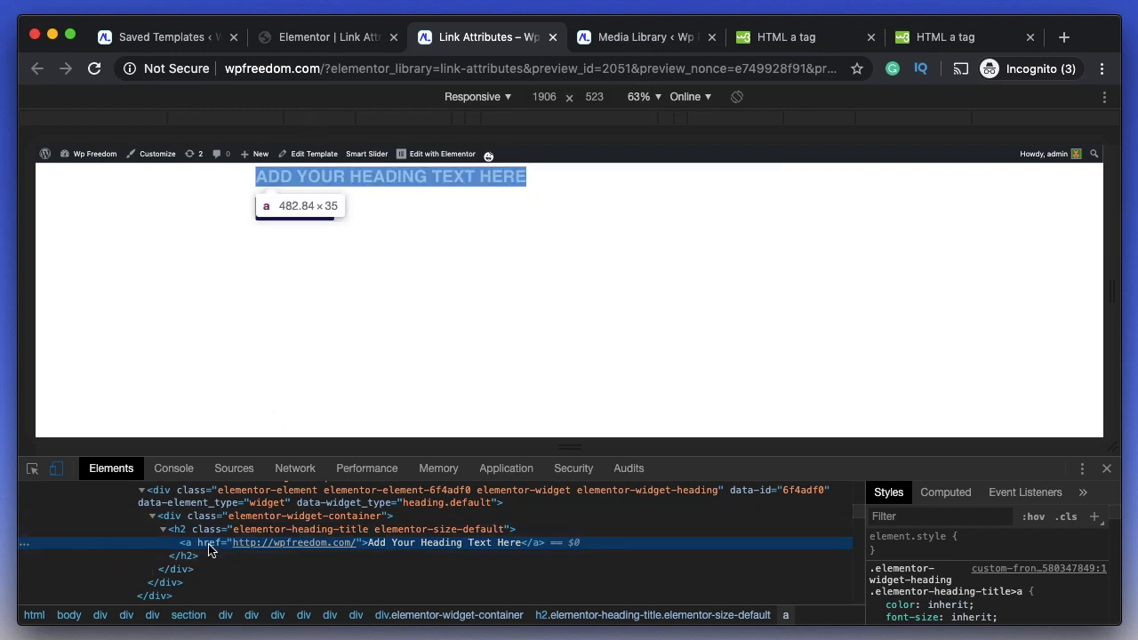
# Back in the Elementor editor, link the Click Here button to the site's Home page and update the template.
pyautogui.click(336, 39)
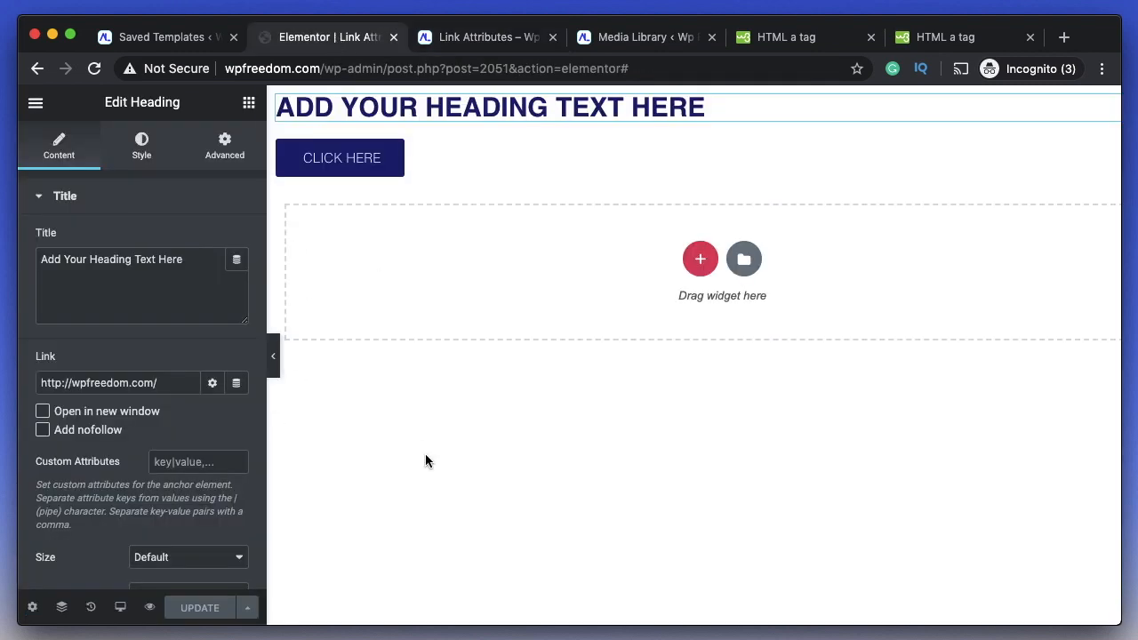
pyautogui.click(432, 134)
pyautogui.click(341, 158)
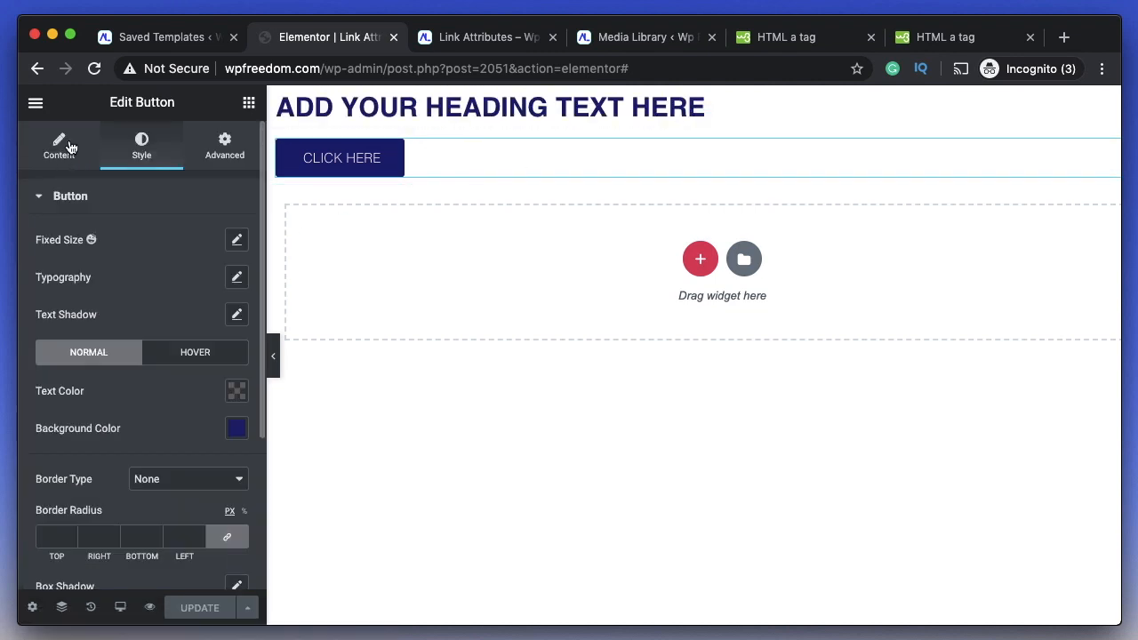
pyautogui.click(59, 144)
pyautogui.click(97, 334)
pyautogui.press('BackSpace')
pyautogui.write('home')
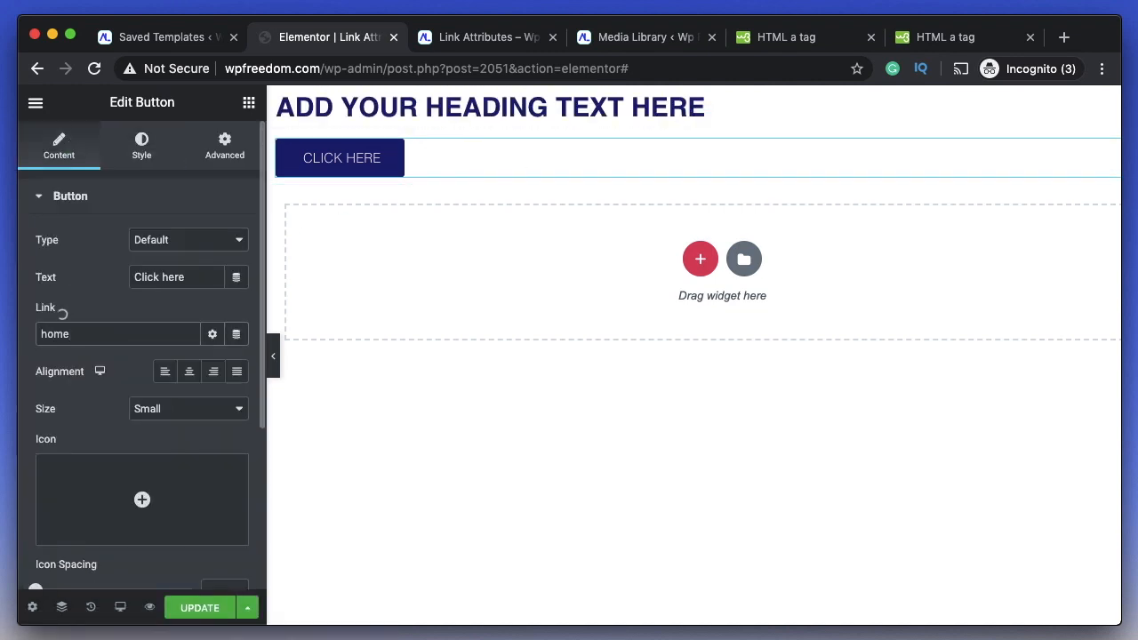
pyautogui.click(103, 360)
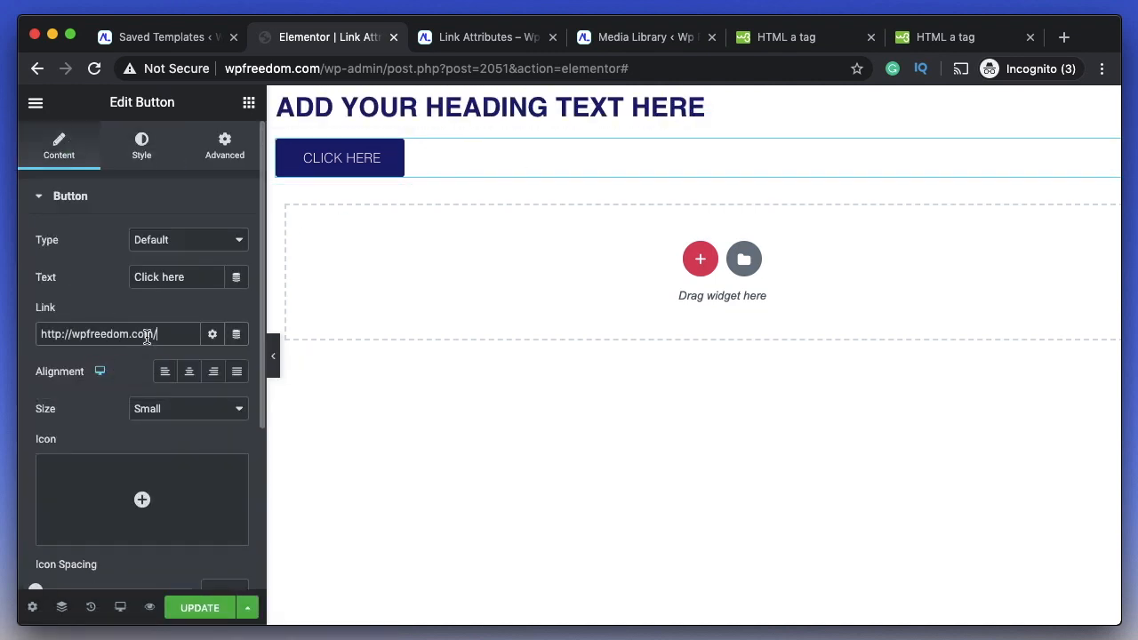
pyautogui.click(196, 610)
# Reload the template preview and inspect the Click Here button's link markup in the developer tools.
pyautogui.click(483, 38)
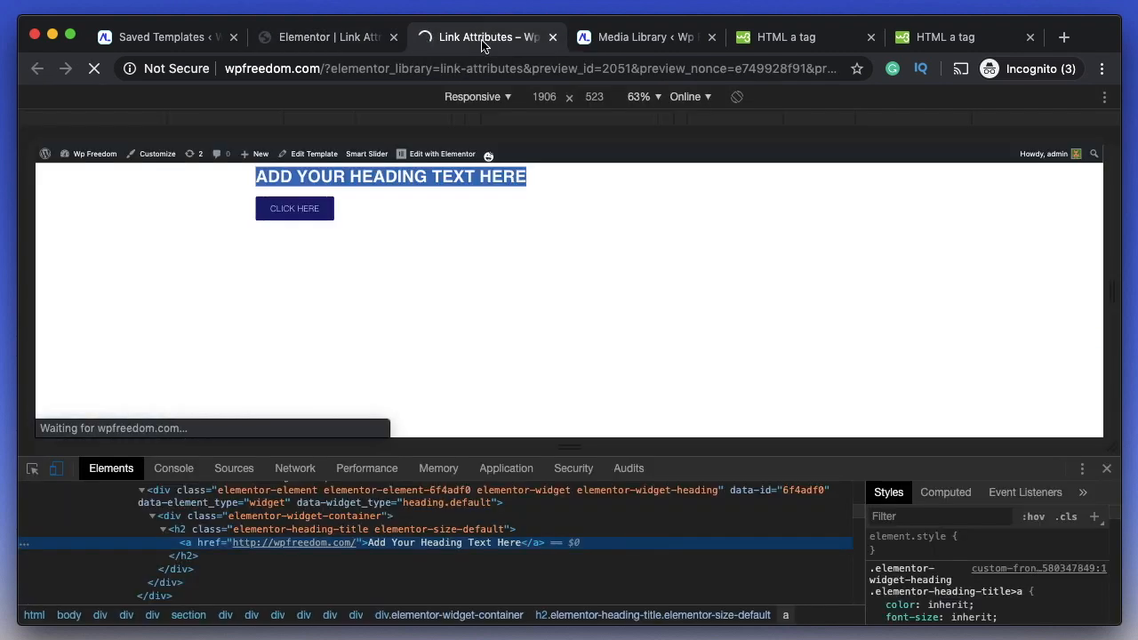
pyautogui.click(32, 469)
pyautogui.click(325, 210)
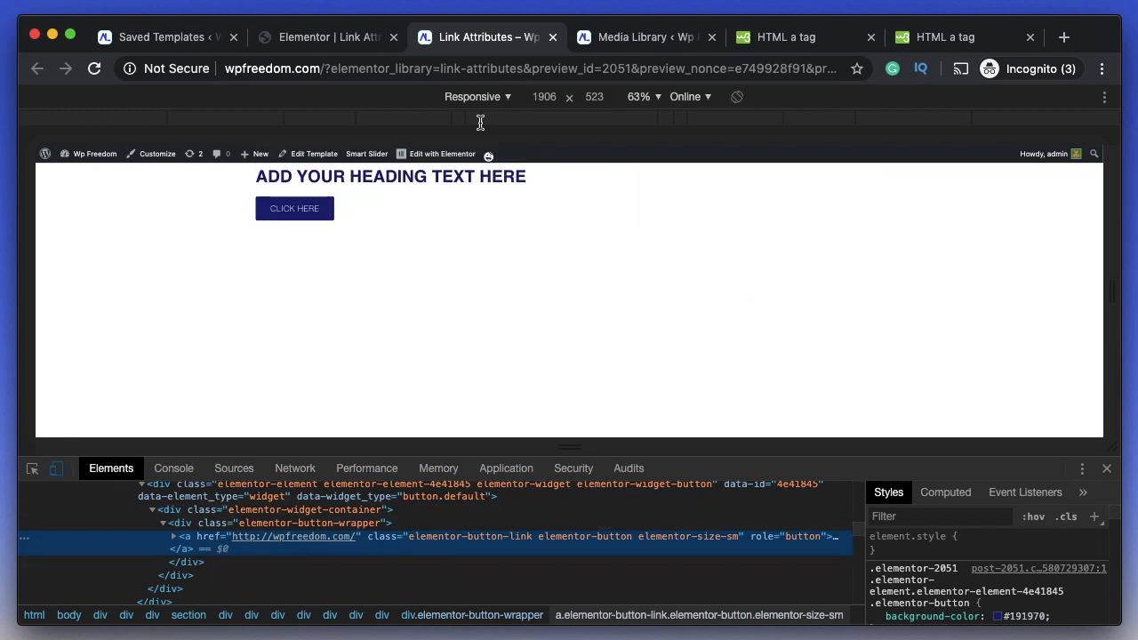
# Review the button's remaining content settings in Elementor, and return to the <a> tag attributes table on W3Schools.
pyautogui.click(309, 34)
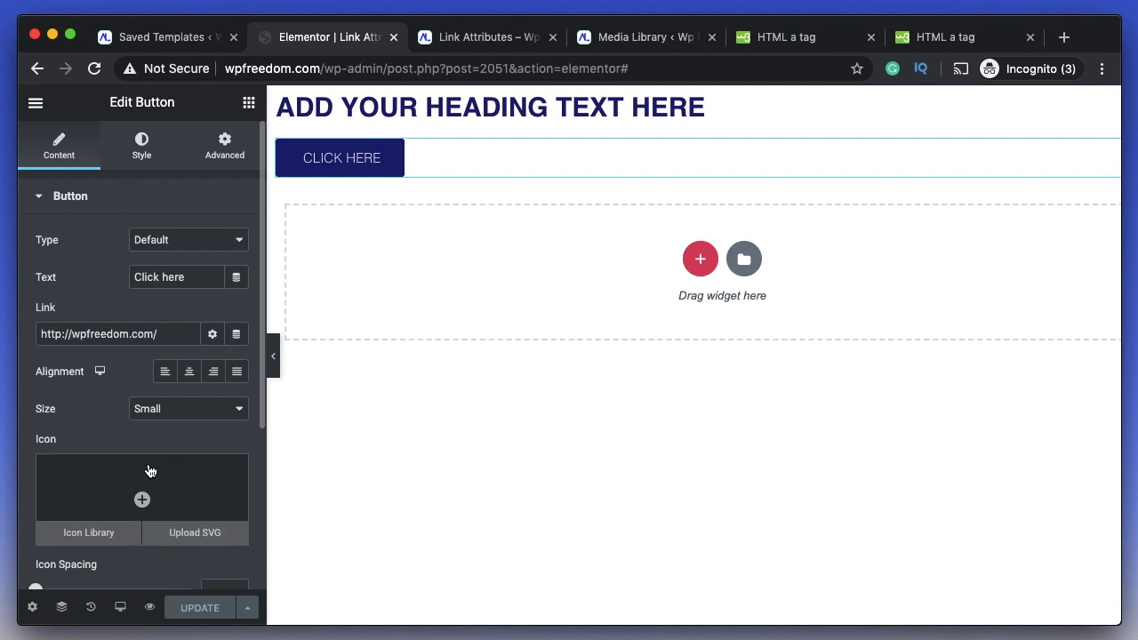
pyautogui.scroll(-3, 149, 461)
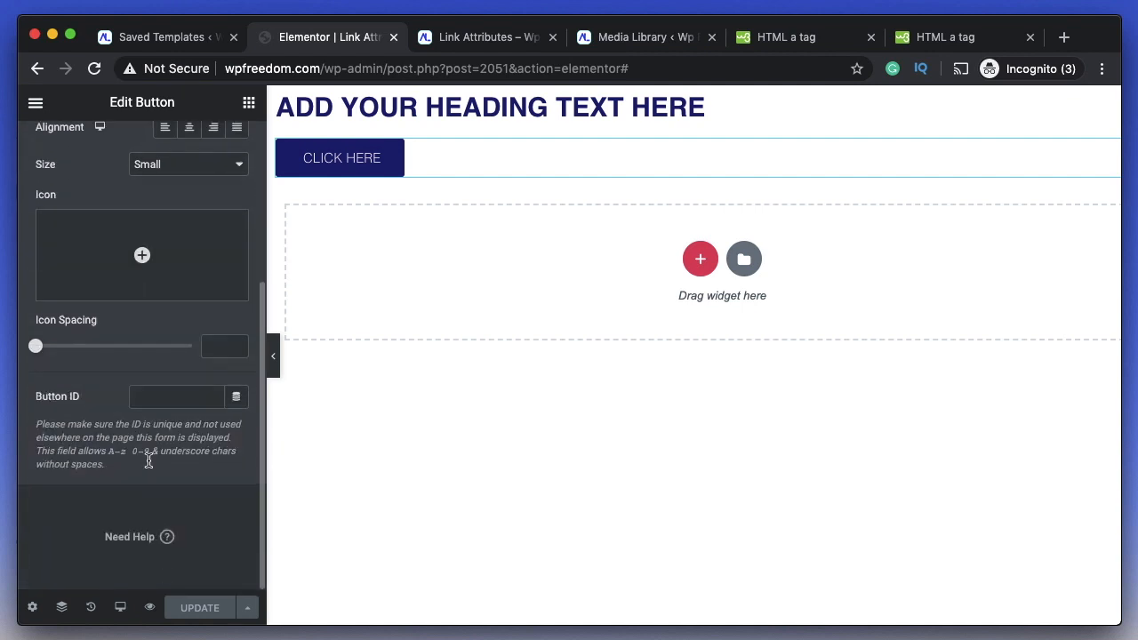
pyautogui.click(815, 43)
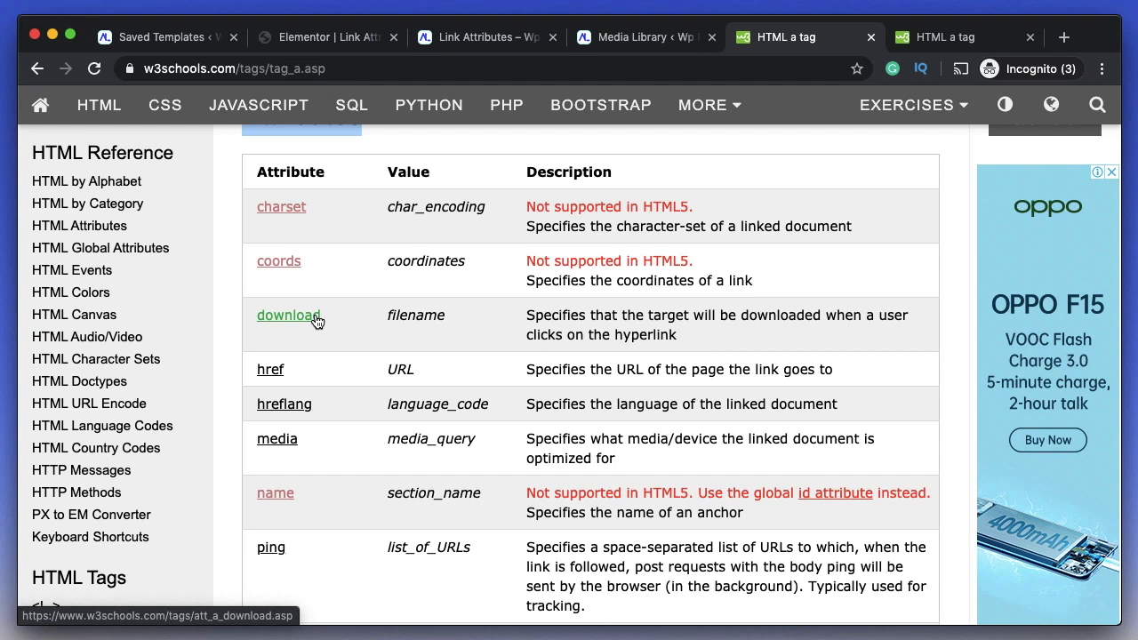
# Back in the Elementor editor, change the Click Here button's text to Save Image.
pyautogui.click(329, 37)
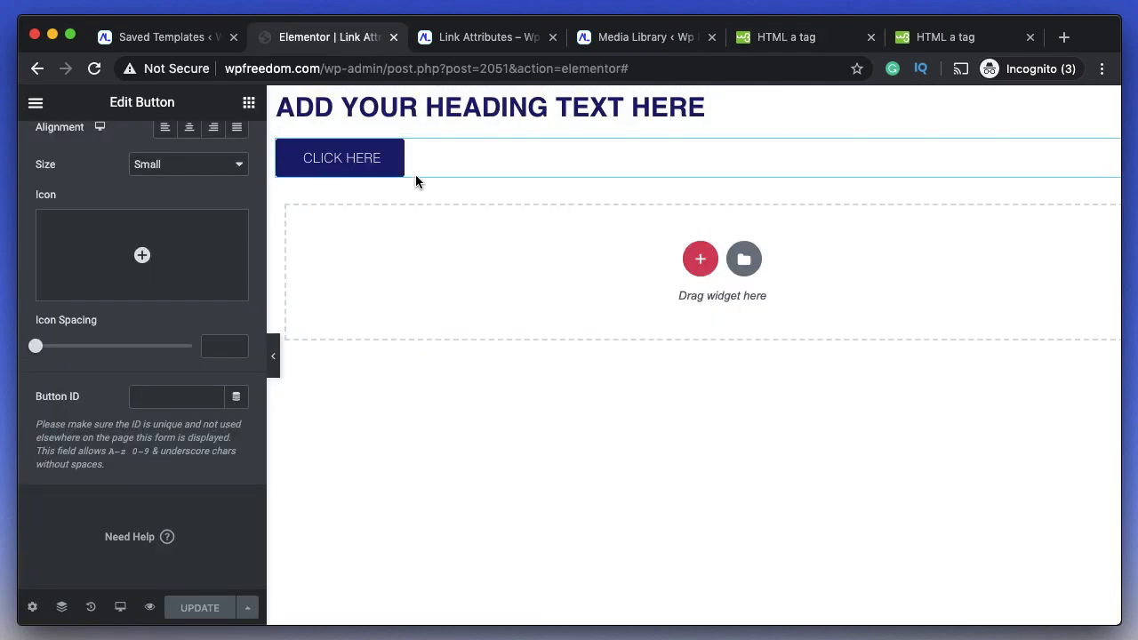
pyautogui.tripleClick(360, 162)
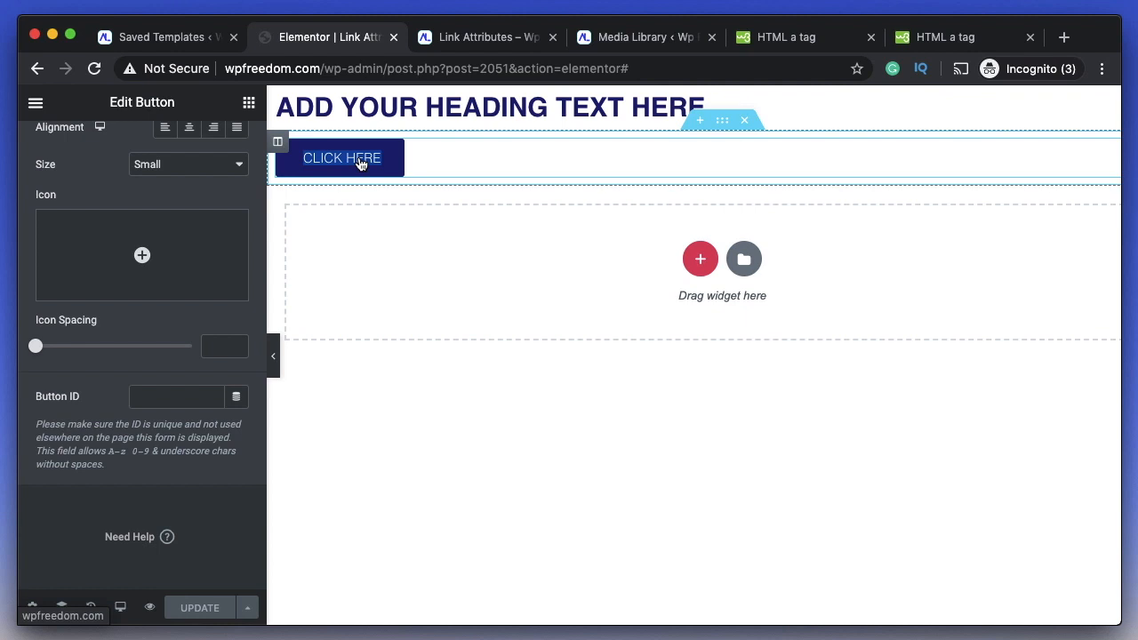
pyautogui.write('SAVE IMAG')
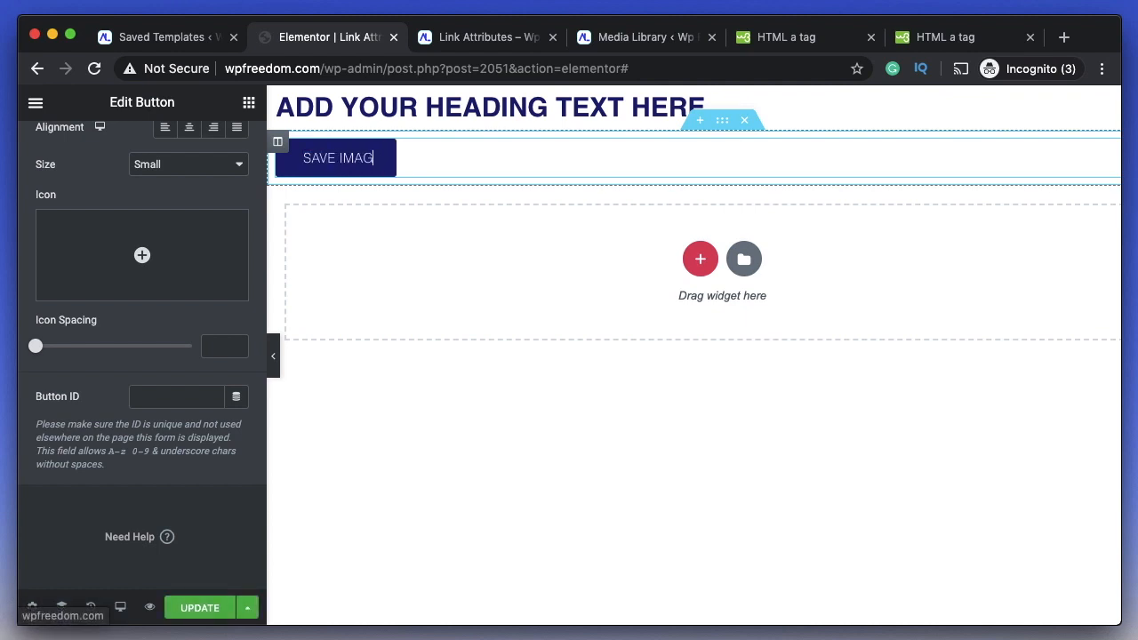
pyautogui.write('E')
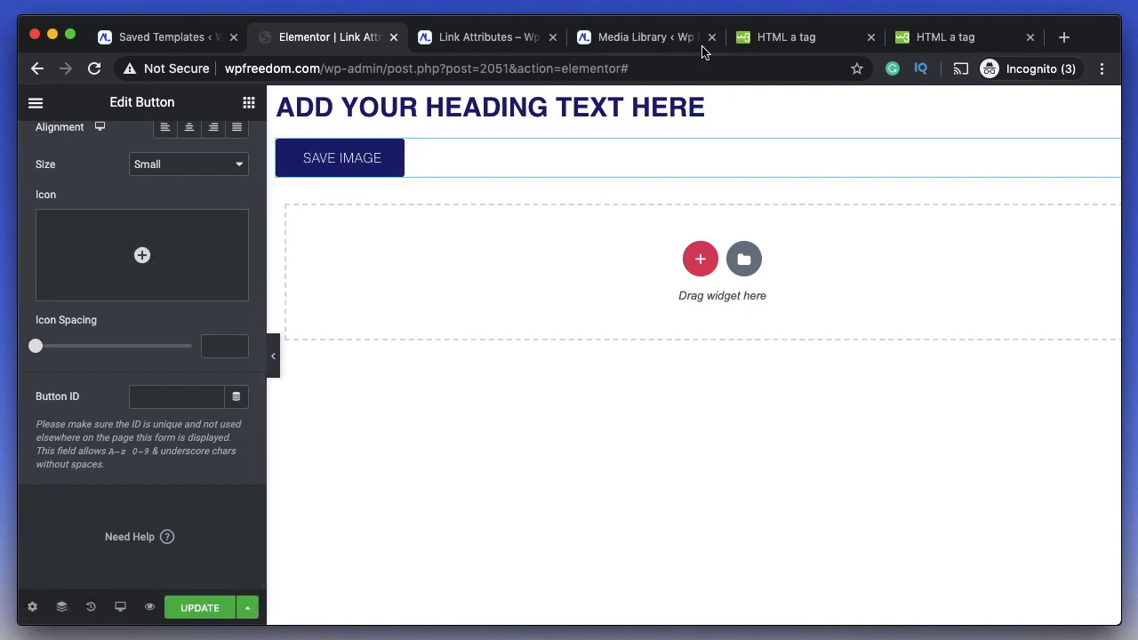
# Copy the c2.png file link from the Media Library and set it as the Save Image button's link.
pyautogui.click(662, 37)
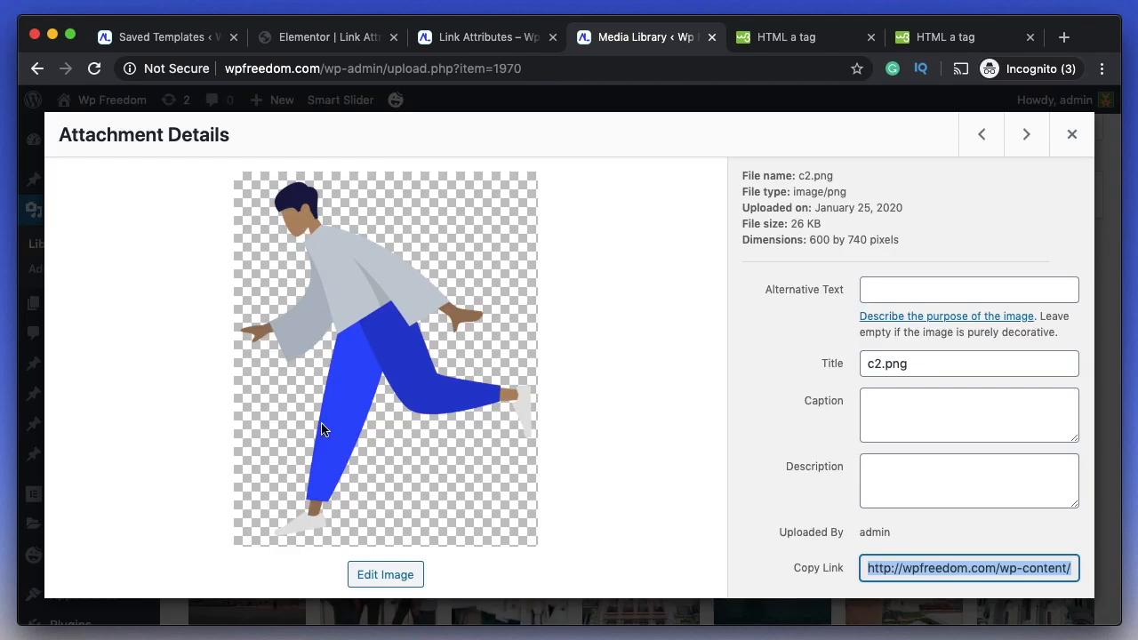
pyautogui.click(956, 562)
pyautogui.click(328, 37)
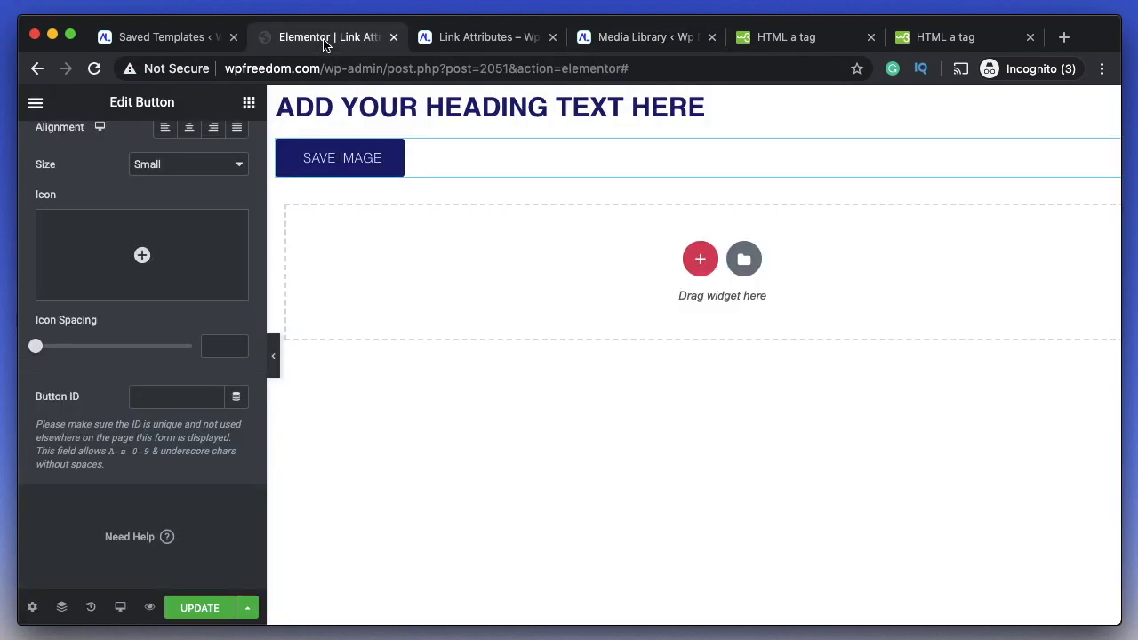
pyautogui.scroll(5, 91, 338)
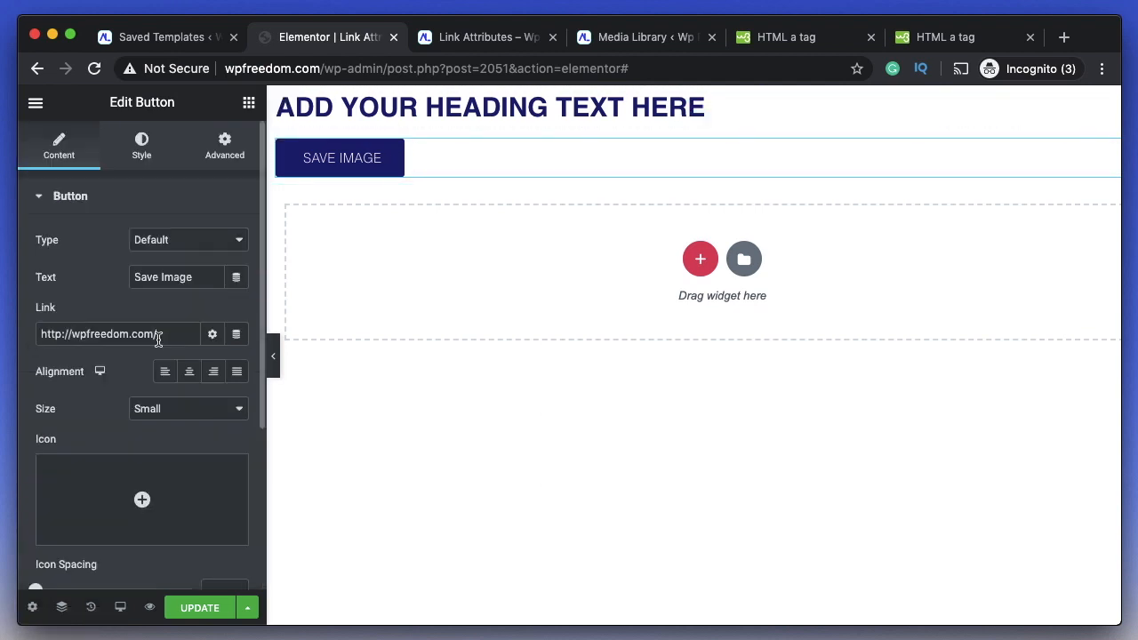
pyautogui.click(158, 338)
pyautogui.press('super+a')
pyautogui.press('super+v')
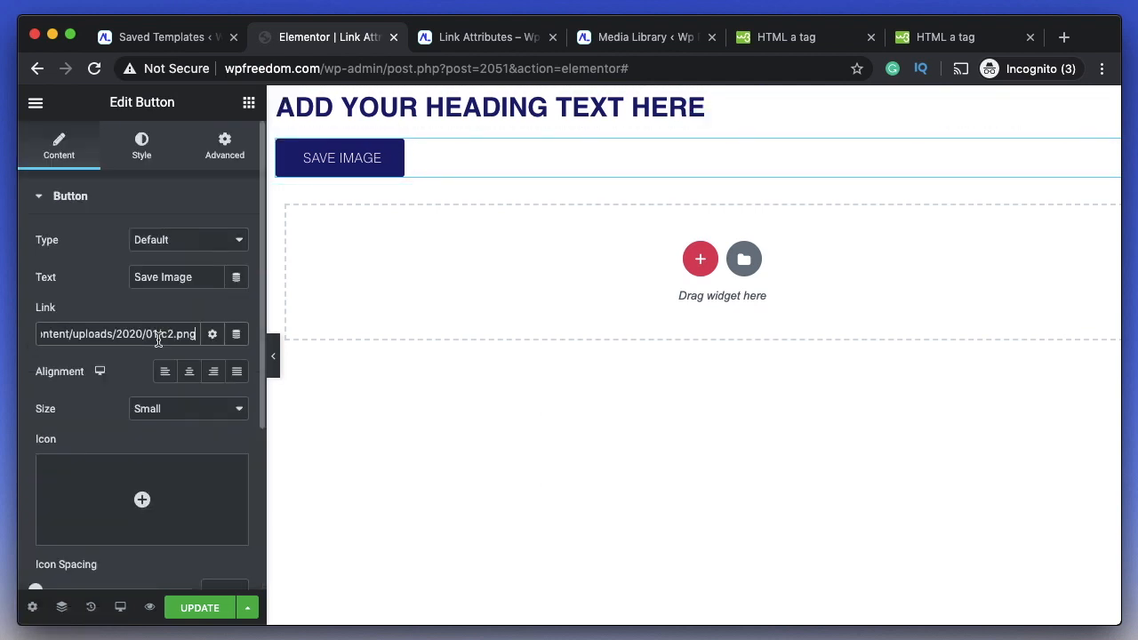
# Give the button's link the custom attribute download|file1 and update the template.
pyautogui.click(212, 336)
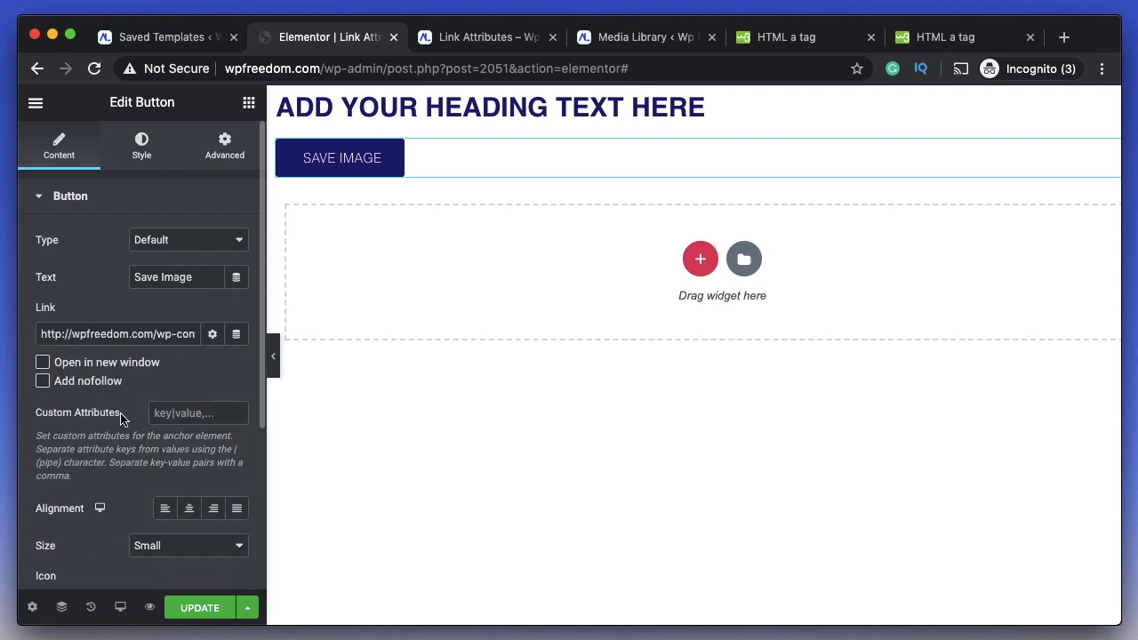
pyautogui.click(155, 417)
pyautogui.write('download|')
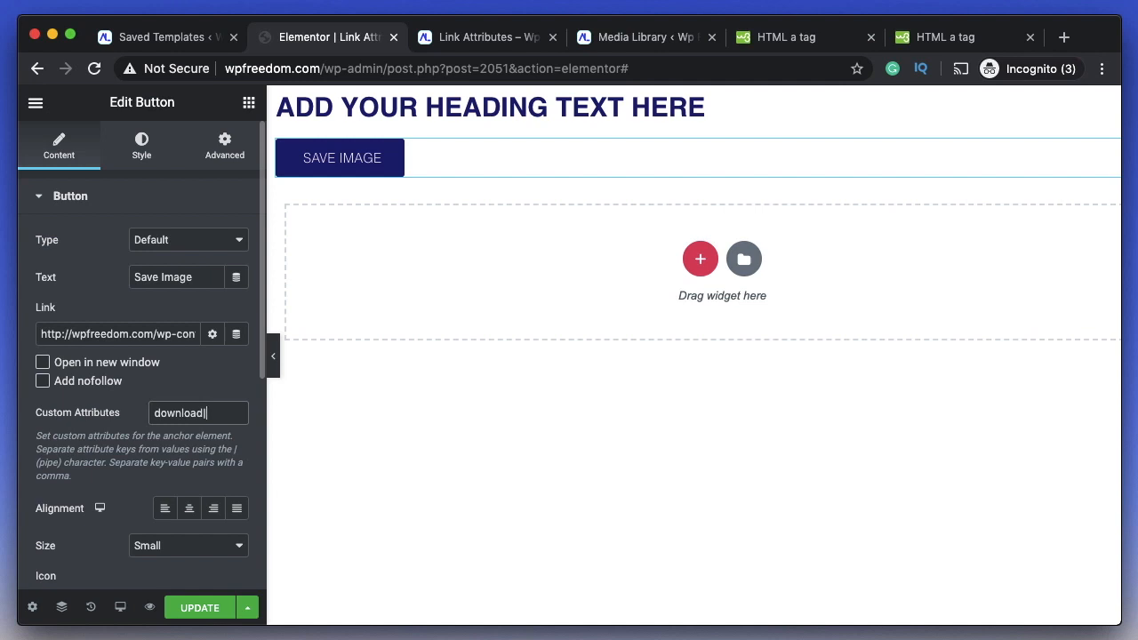
pyautogui.write('file1')
pyautogui.doubleClick(167, 413)
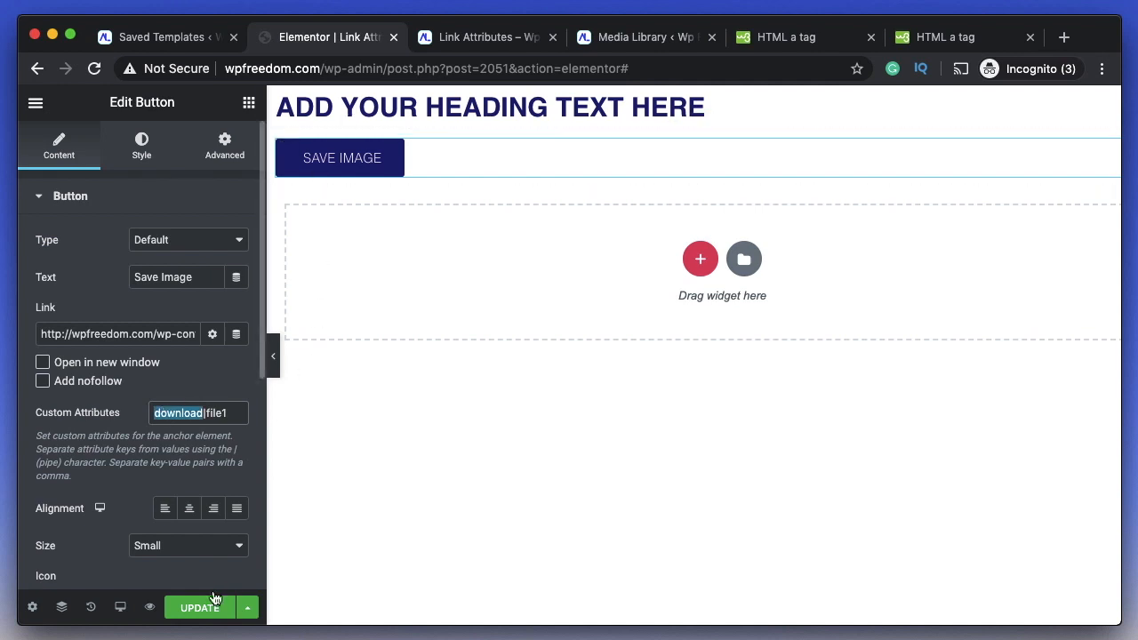
pyautogui.click(135, 333)
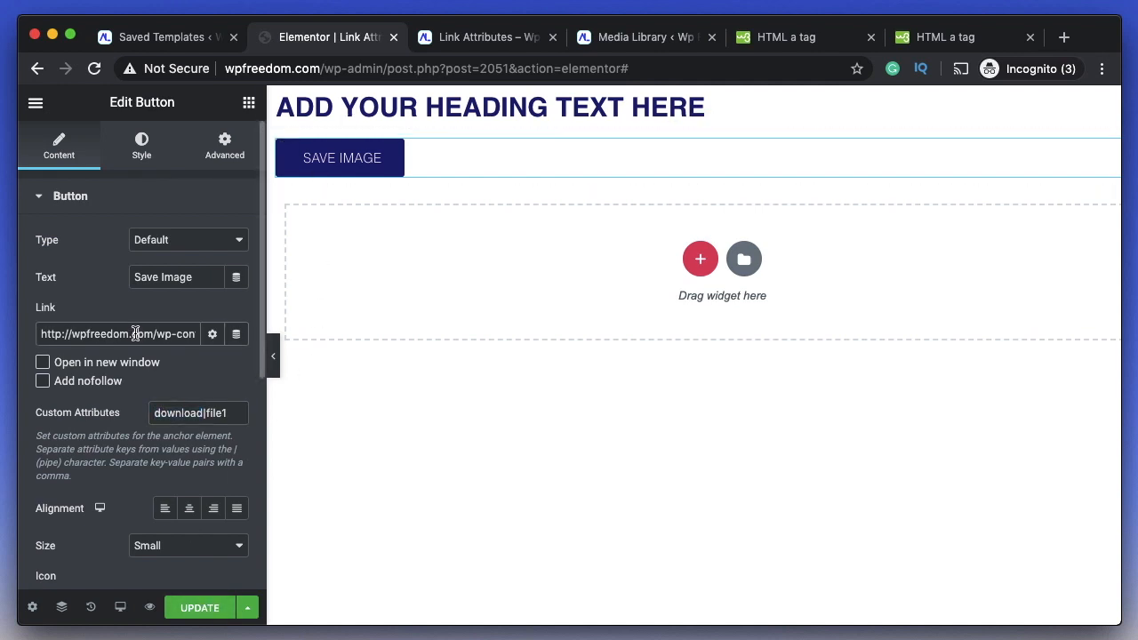
pyautogui.tripleClick(184, 334)
pyautogui.doubleClick(184, 335)
pyautogui.click(208, 609)
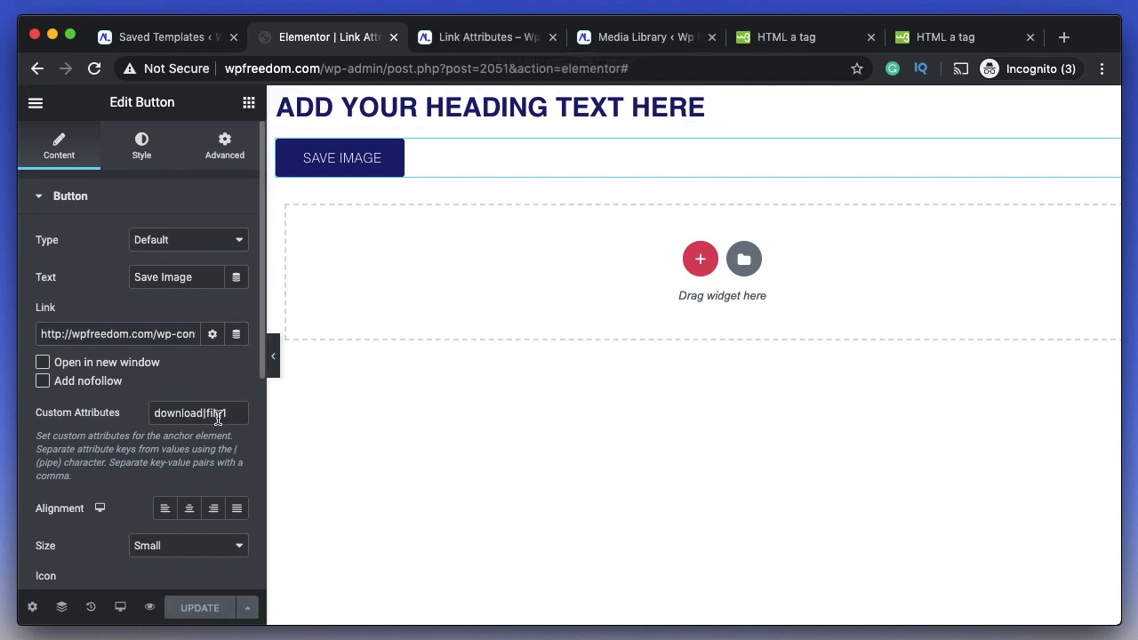
# Open the template preview, close the developer tools, and test the image download from the Save Image button.
pyautogui.click(483, 37)
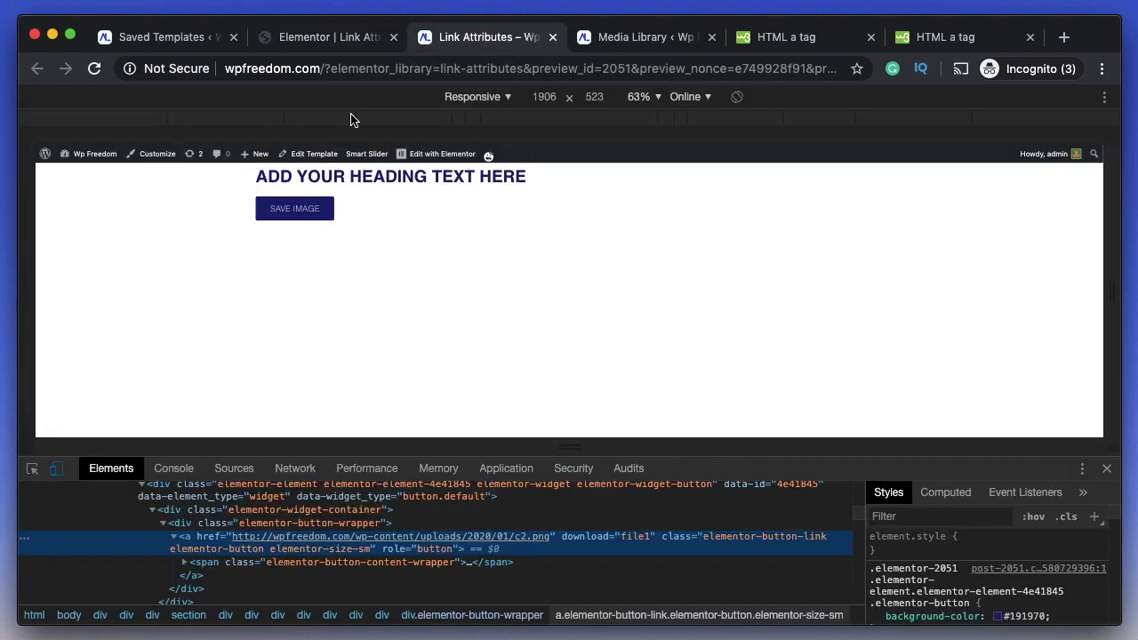
pyautogui.click(1107, 469)
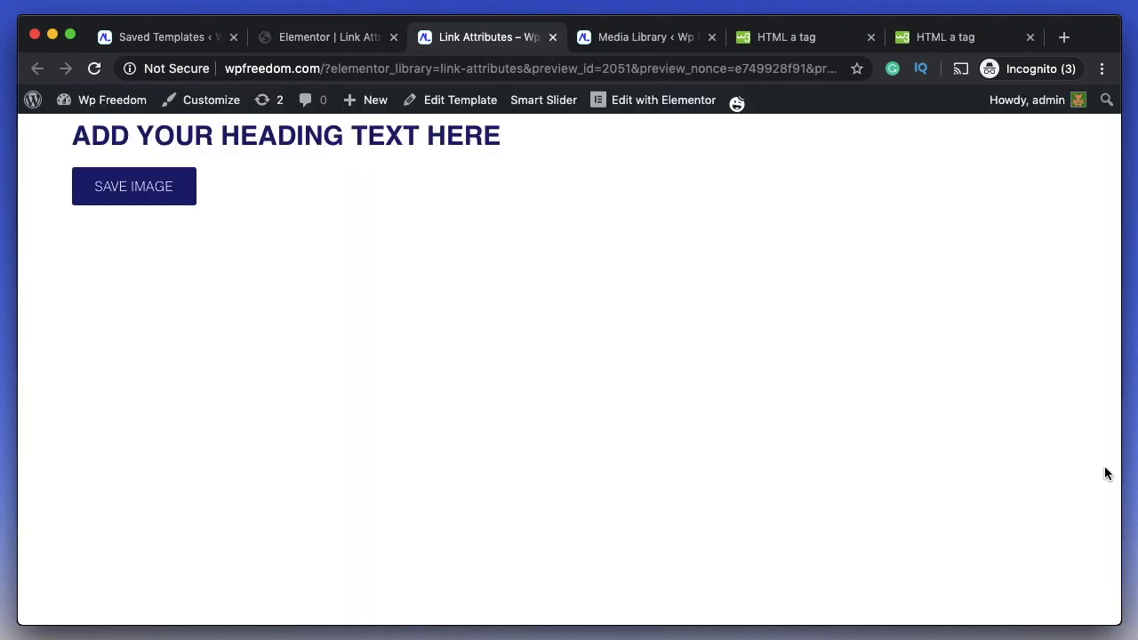
pyautogui.click(175, 194)
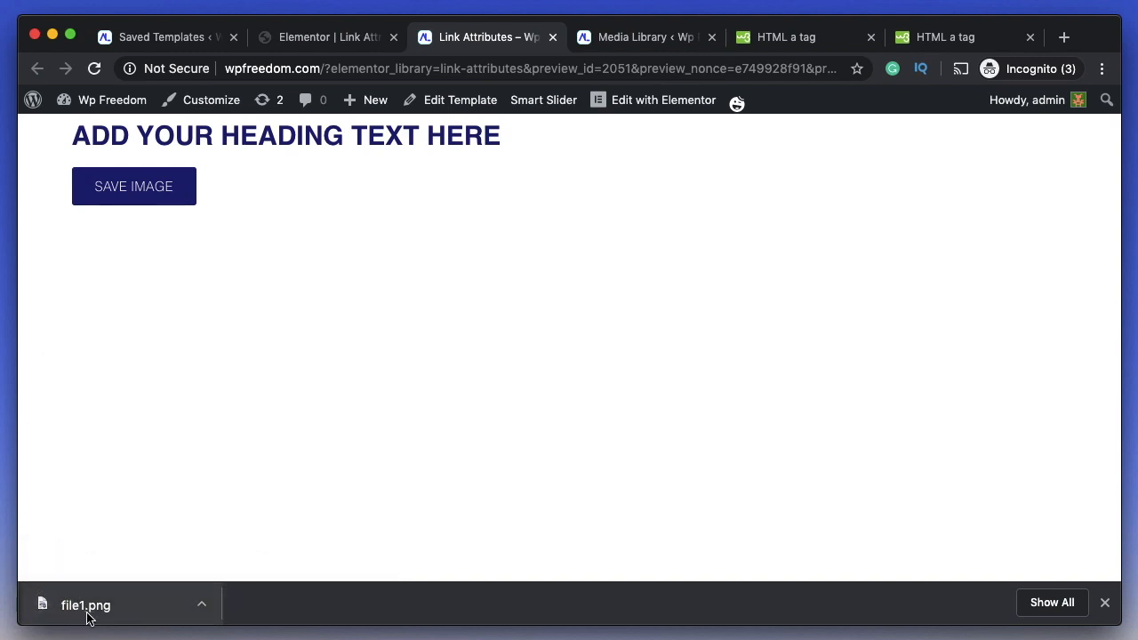
# Back in the Elementor editor, reduce the button's custom attribute to download without a file name and update the template.
pyautogui.click(315, 37)
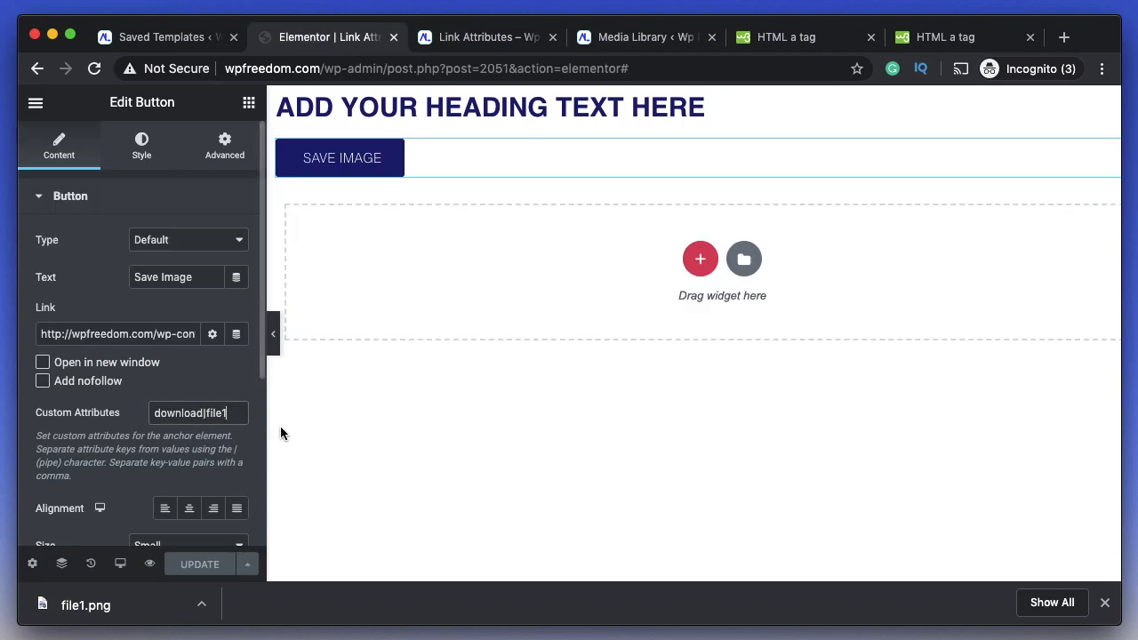
pyautogui.doubleClick(208, 414)
pyautogui.press('BackSpace')
pyautogui.press('BackSpace')
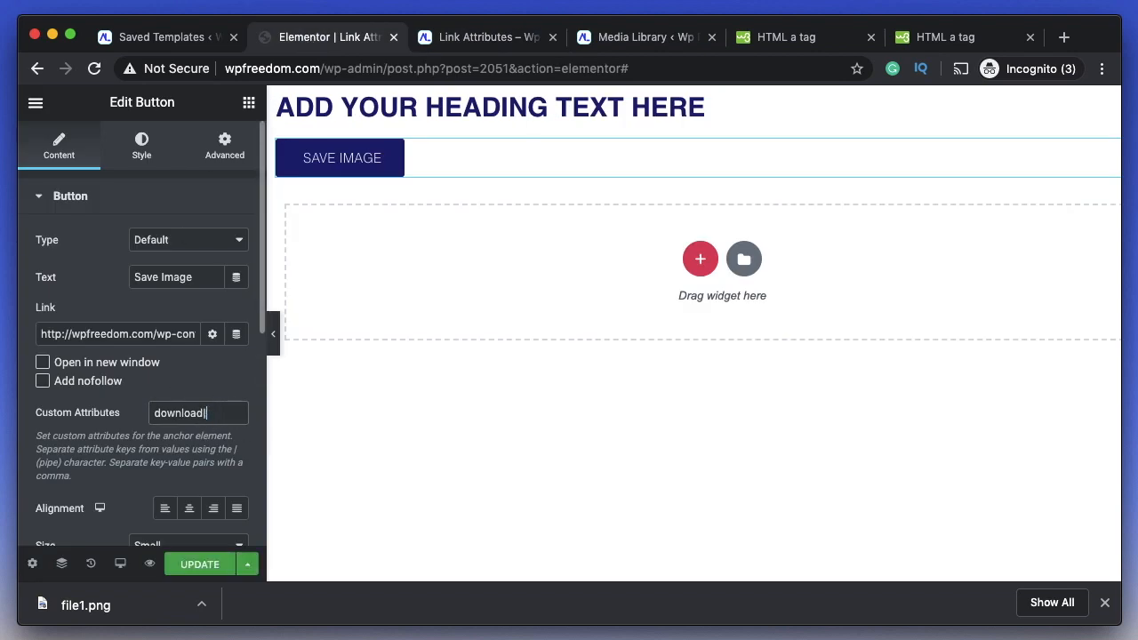
pyautogui.click(199, 564)
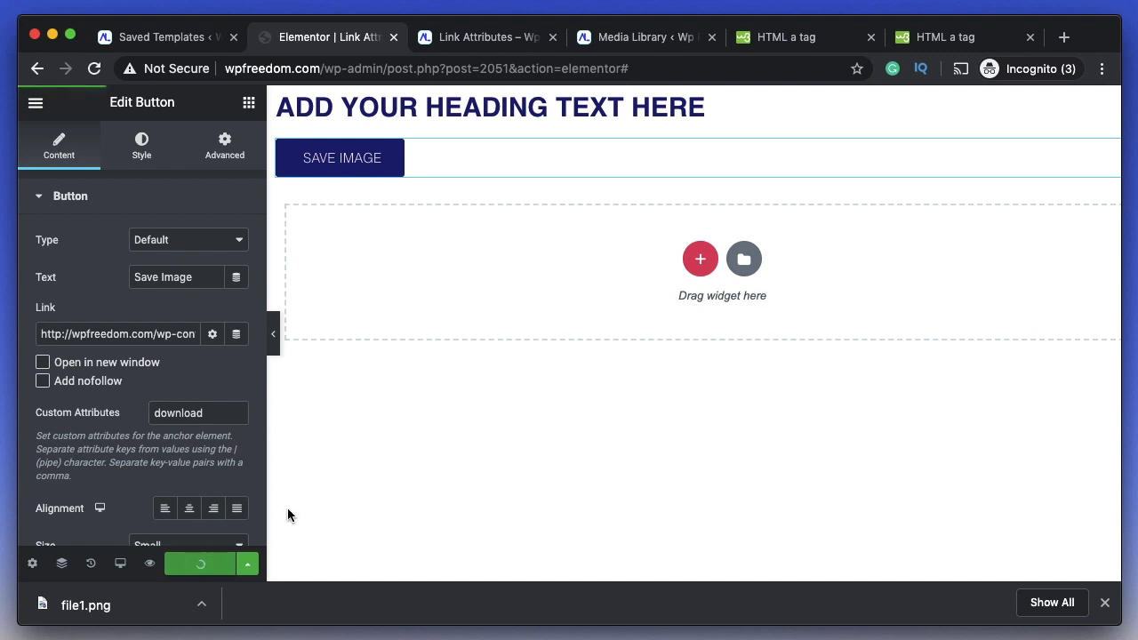
# Close the downloads bar and test the Save Image button's download again in the template preview.
pyautogui.click(1104, 602)
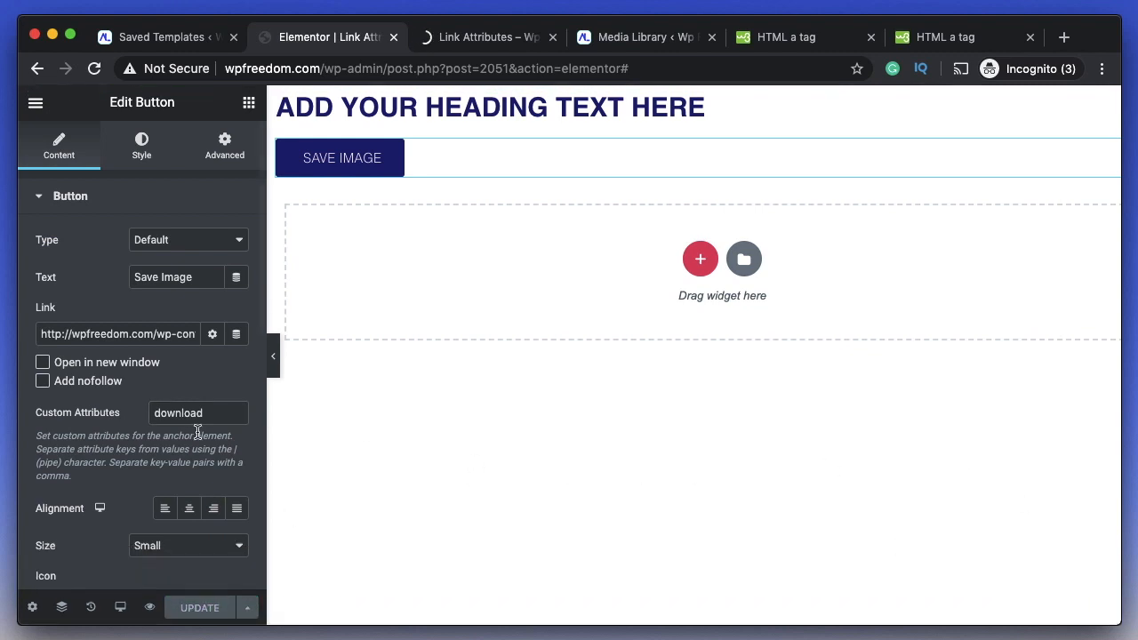
pyautogui.click(478, 39)
pyautogui.click(172, 187)
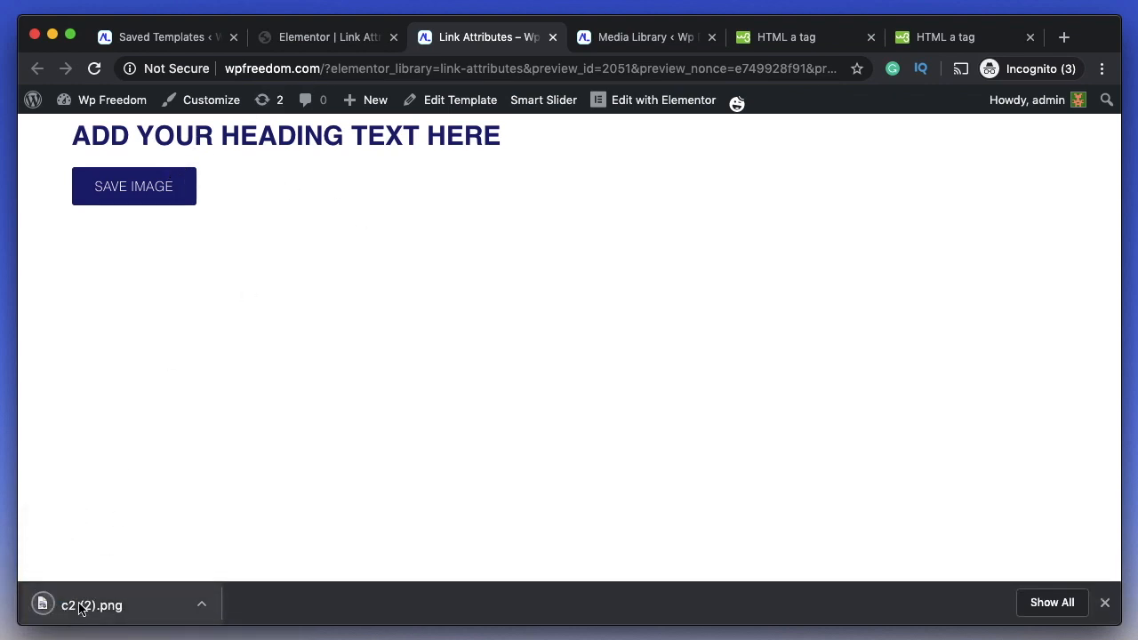
# In the Elementor editor, extend the button's custom attributes to download,title|save now and update the template.
pyautogui.click(321, 37)
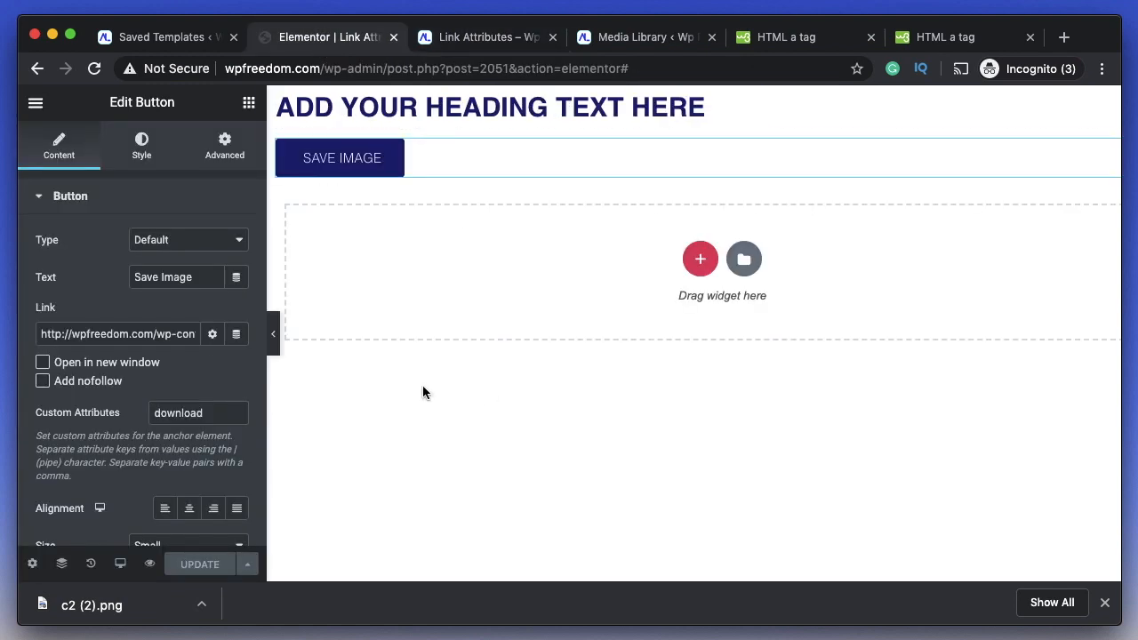
pyautogui.click(218, 413)
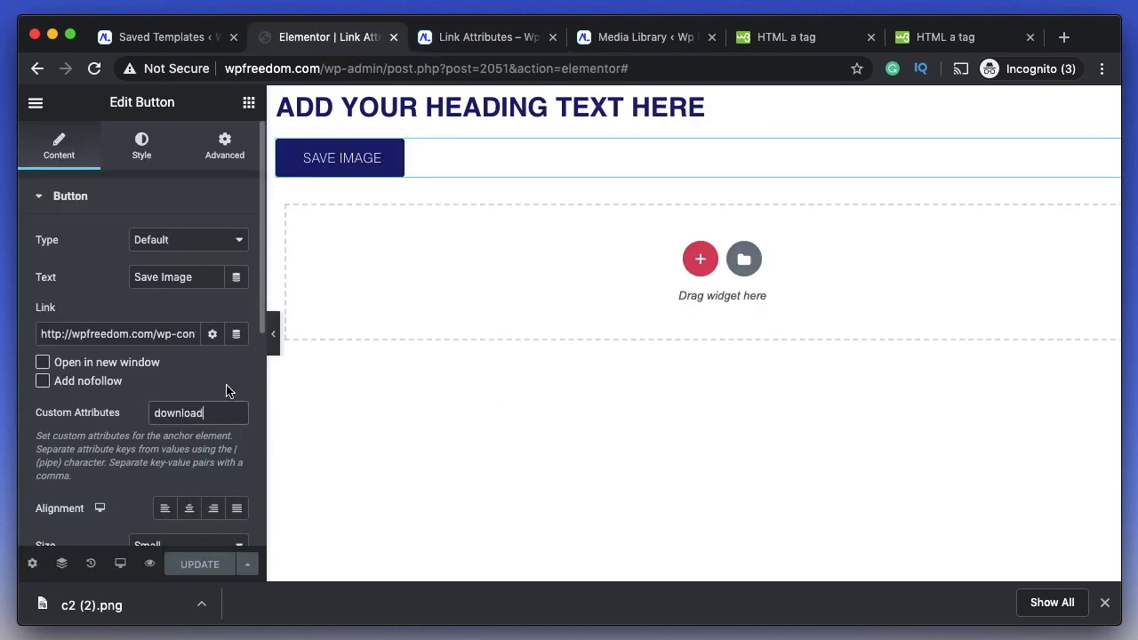
pyautogui.write(',title')
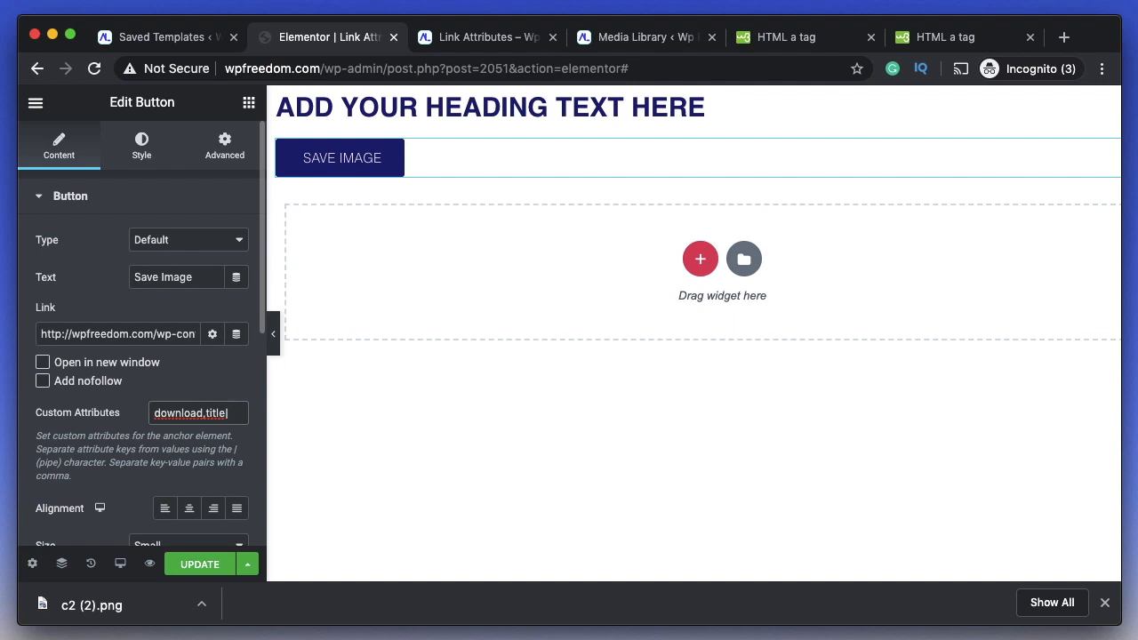
pyautogui.write('save-image')
pyautogui.click(209, 569)
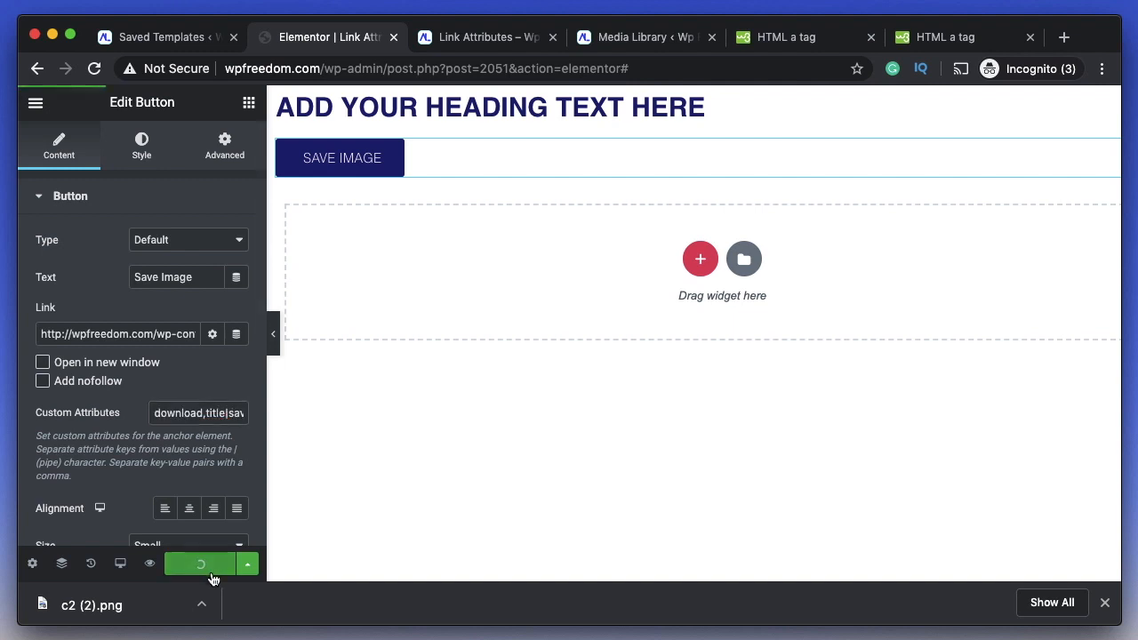
# Check the Save Image button's title tooltip in the template preview against its custom attributes in the editor.
pyautogui.hotkey('ctrl', 'Tab')
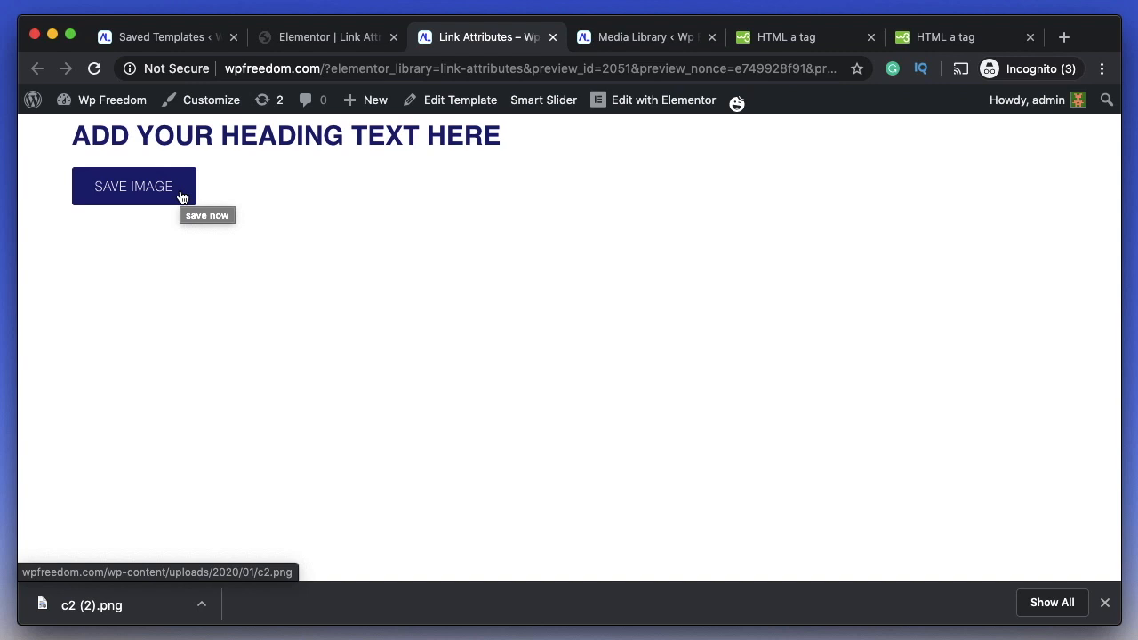
pyautogui.click(331, 38)
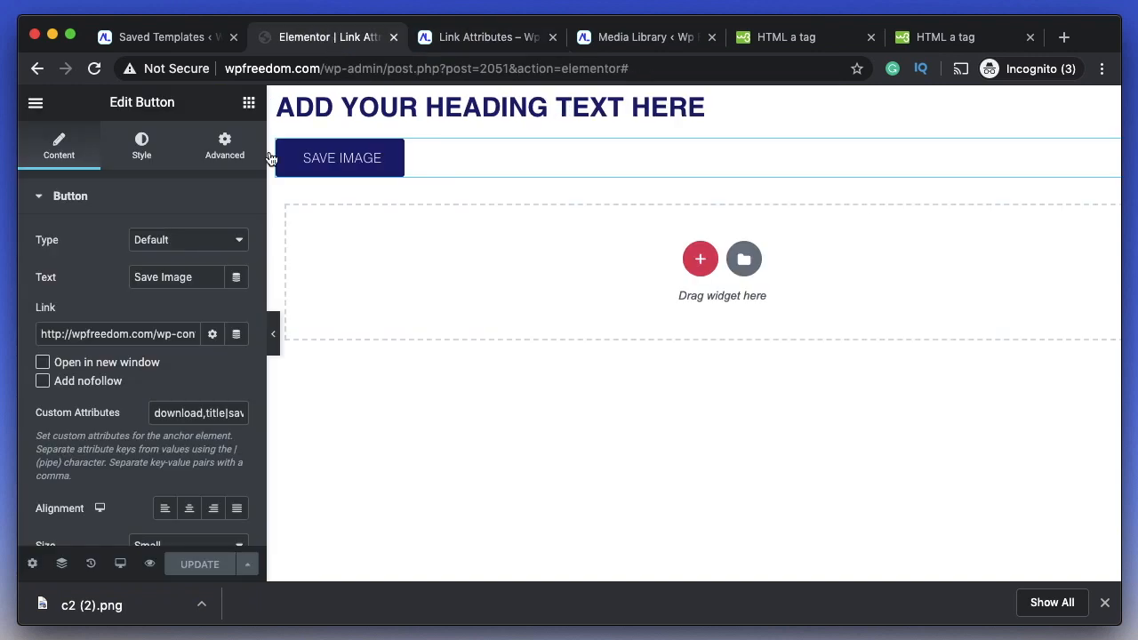
pyautogui.tripleClick(217, 413)
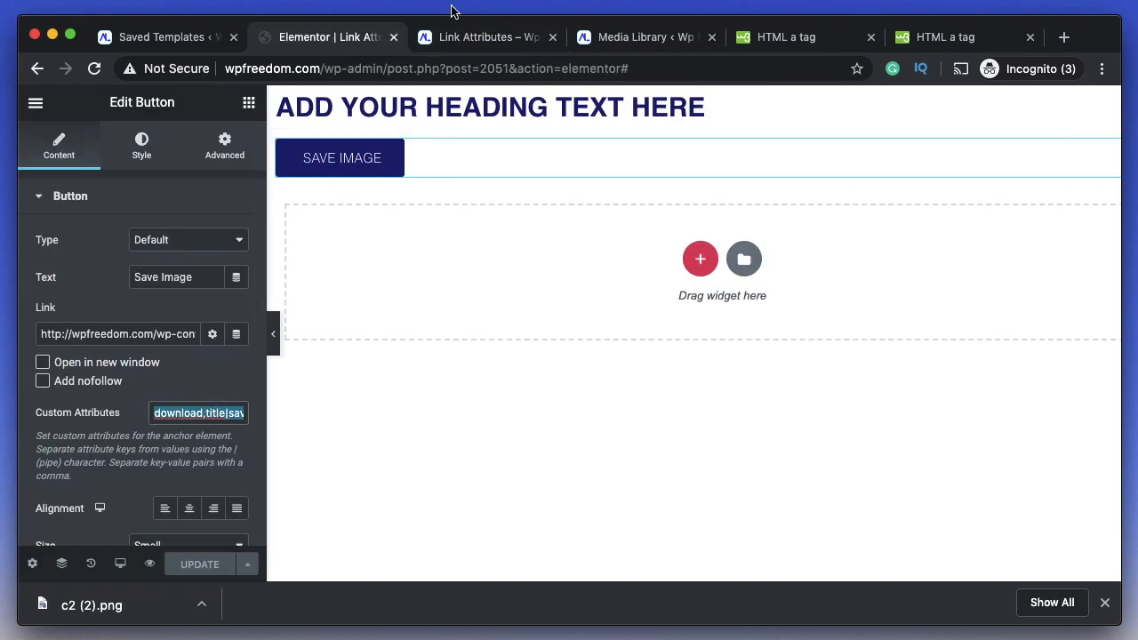
pyautogui.click(464, 37)
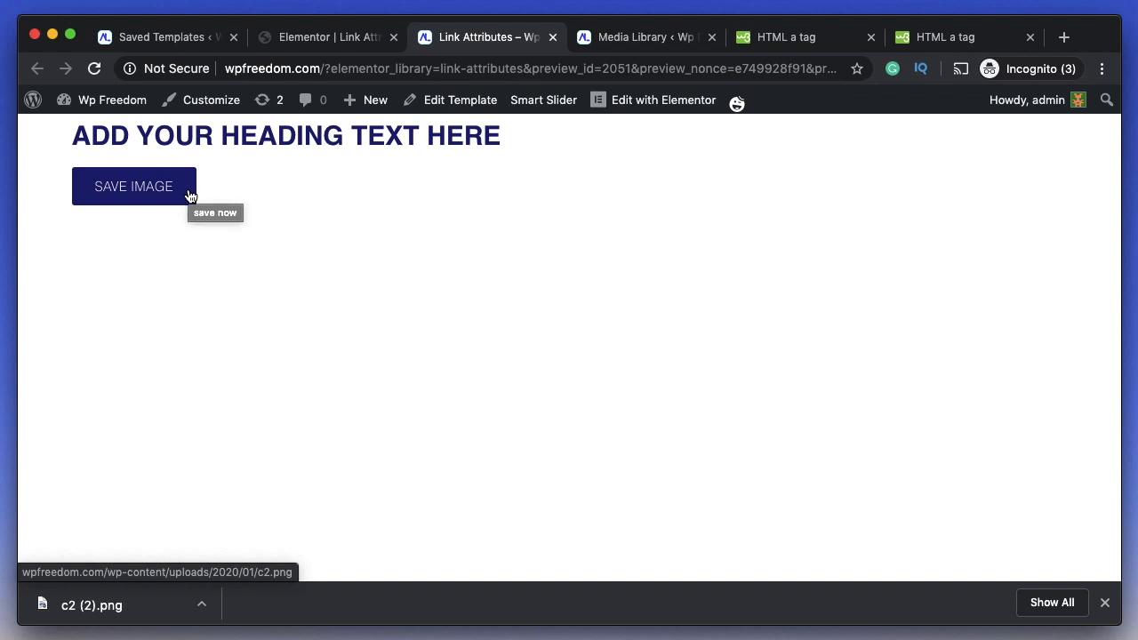
# Return to the Elementor editor and replace the button's custom attributes with rel|.
pyautogui.click(329, 36)
pyautogui.click(194, 415)
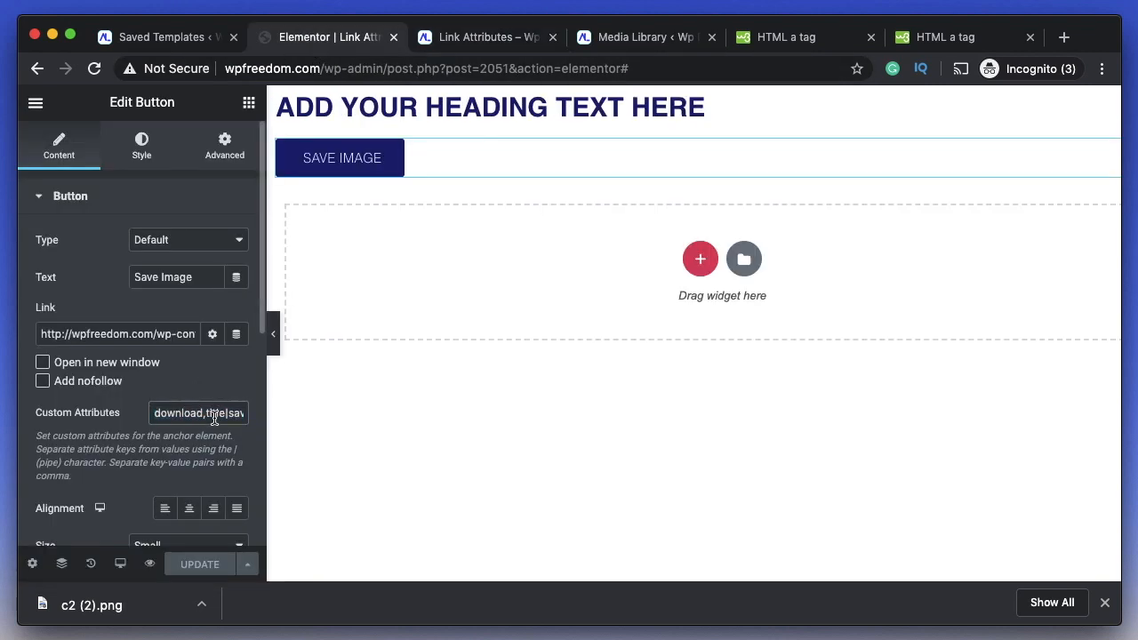
pyautogui.press('End')
pyautogui.press('Right')
pyautogui.moveTo(196, 415); pyautogui.dragTo(242, 418)
pyautogui.tripleClick(216, 415)
pyautogui.press('BackSpace')
pyautogui.write('re')
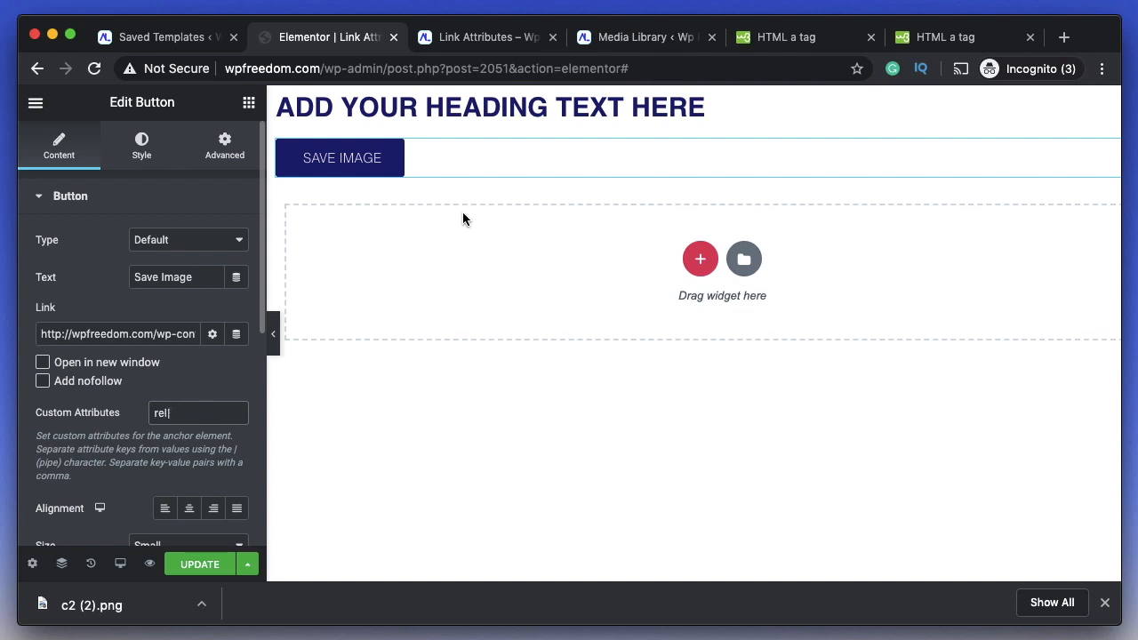
# Review the referrerpolicy, rel and target values in the W3Schools <a> tag attributes table, and return to the Elementor editor.
pyautogui.click(789, 41)
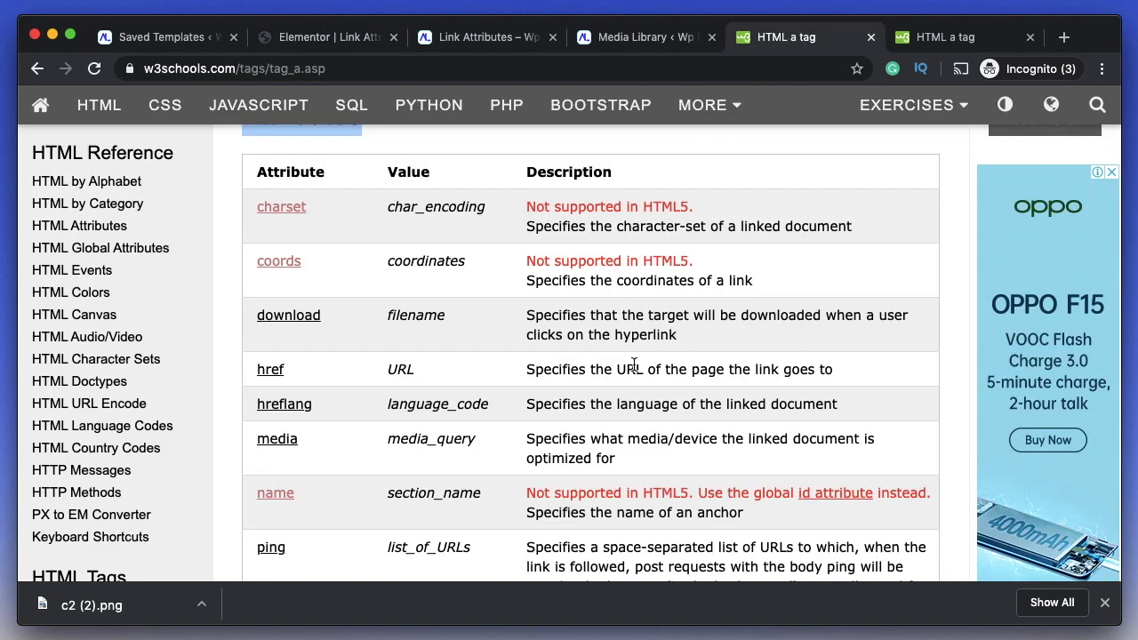
pyautogui.scroll(-5, 634, 365)
pyautogui.doubleClick(432, 212)
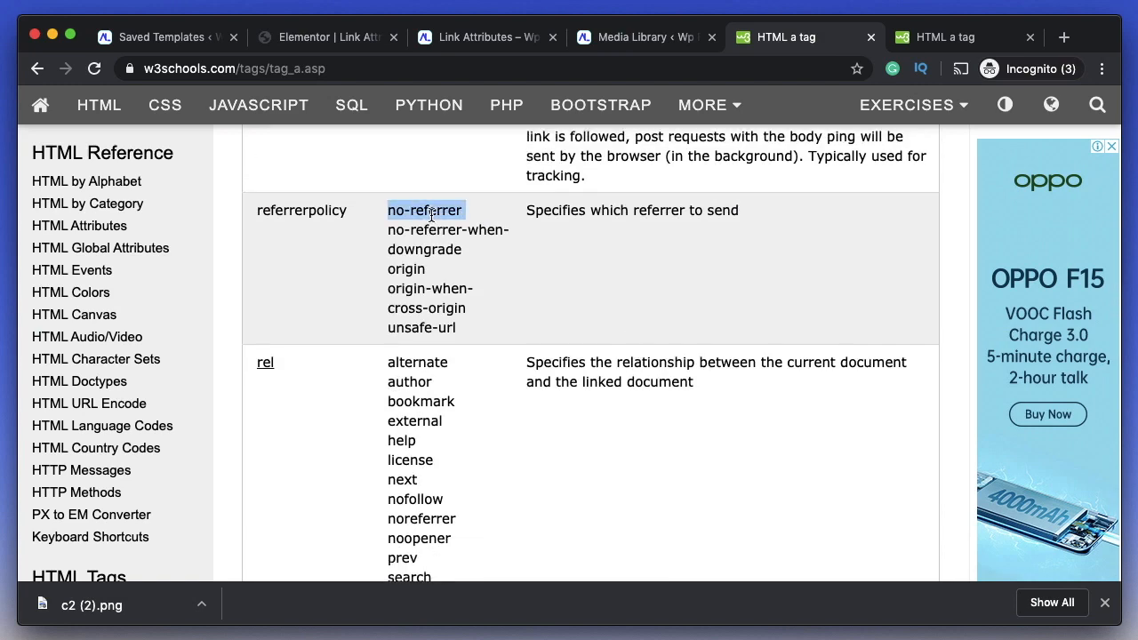
pyautogui.scroll(-7, 411, 304)
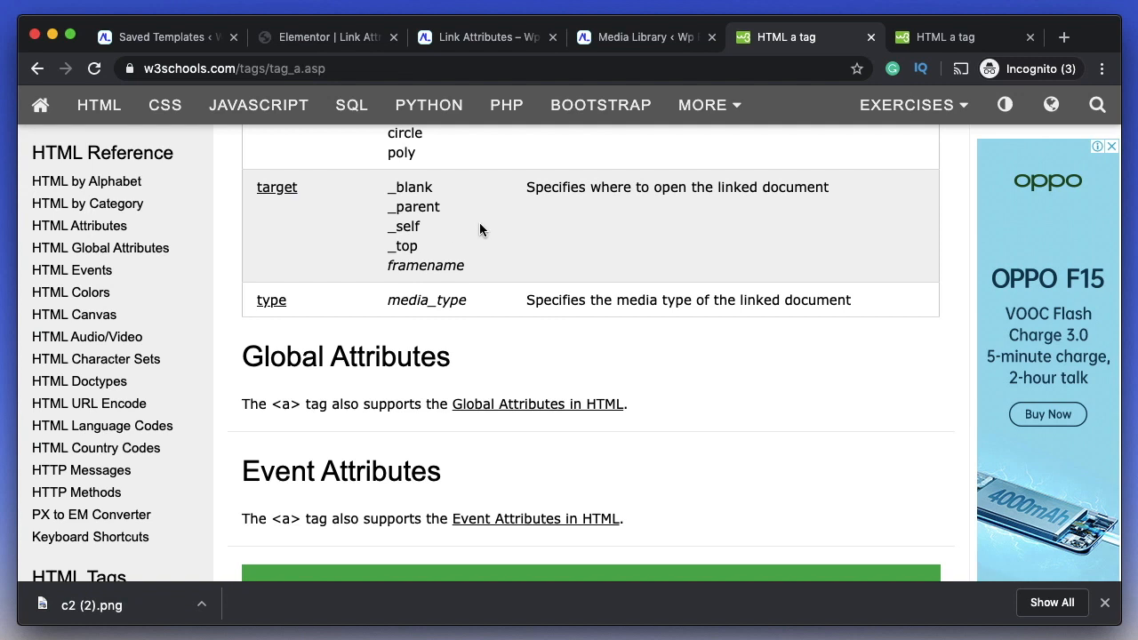
pyautogui.click(473, 48)
pyautogui.click(347, 40)
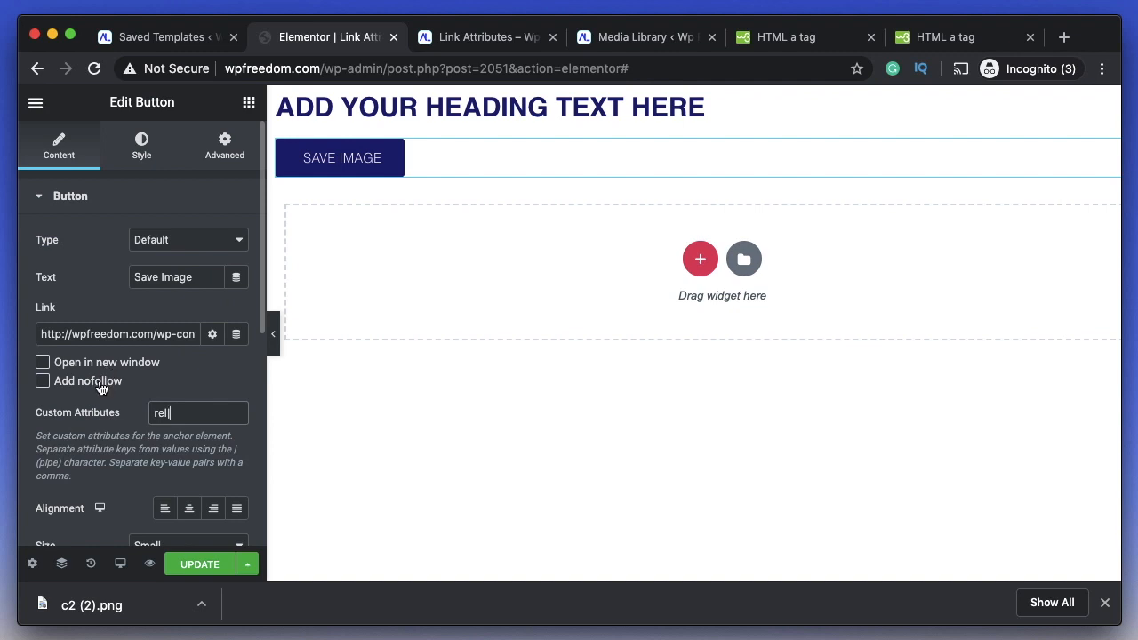
# Replace the Save Image button's custom attributes with download and update the template.
pyautogui.press('BackSpace')
pyautogui.press('BackSpace')
pyautogui.press('BackSpace')
pyautogui.write('download')
pyautogui.click(186, 565)
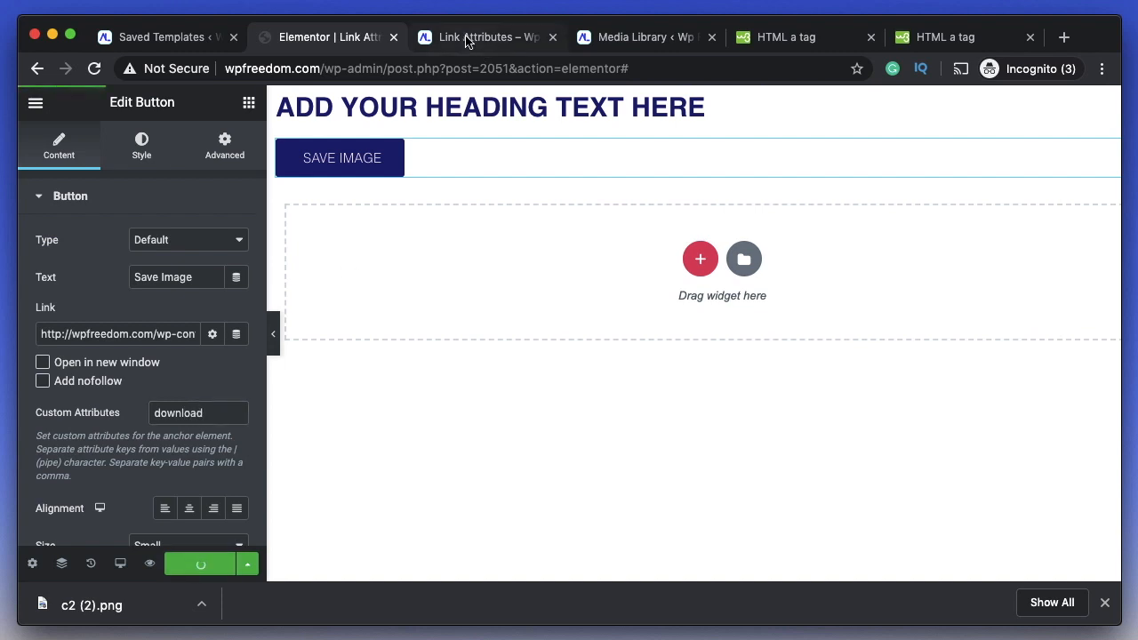
# Inspect the Save Image button's link markup in the Link Attributes template preview.
pyautogui.click(467, 40)
pyautogui.rightClick(189, 182)
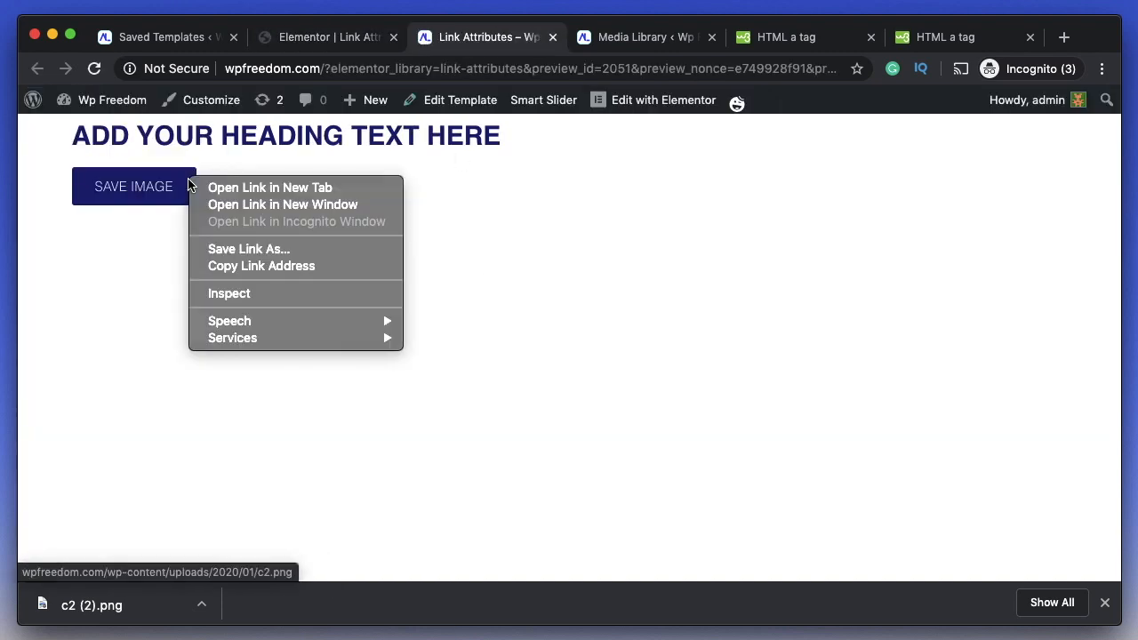
pyautogui.click(250, 295)
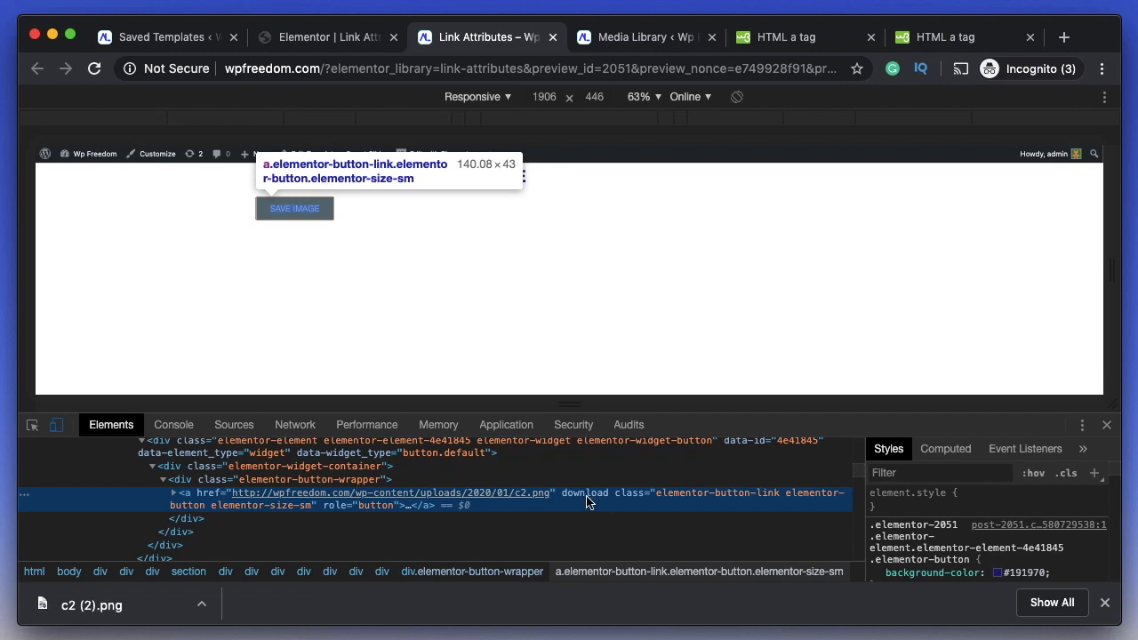
# In the Elementor editor, extend the button's custom attributes to download,title|myfile and update the template.
pyautogui.click(318, 39)
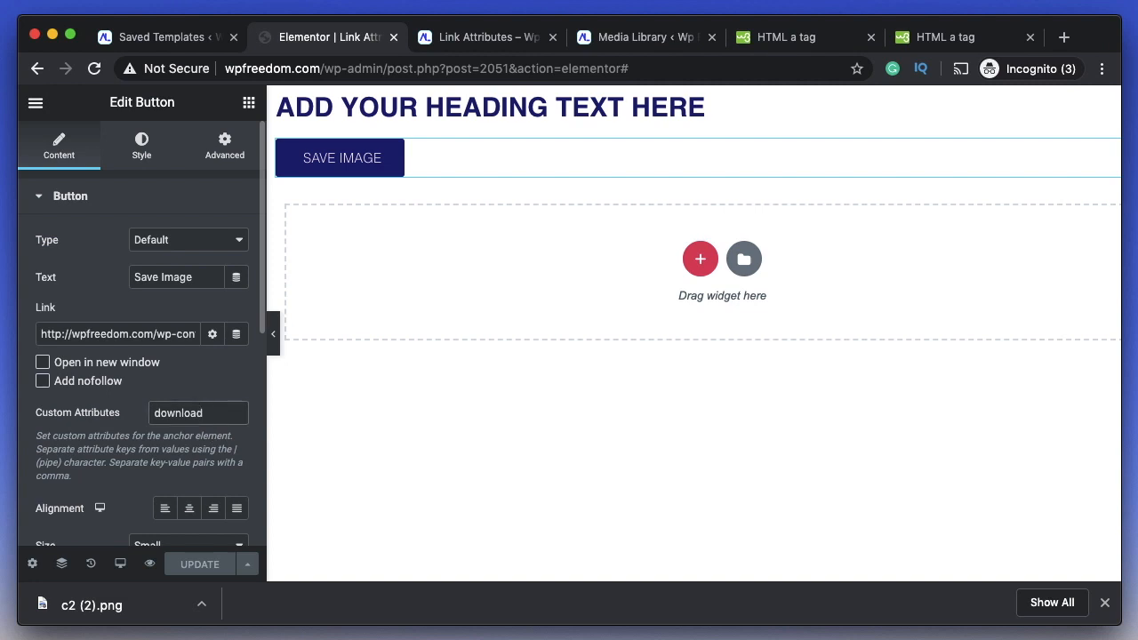
pyautogui.write('.')
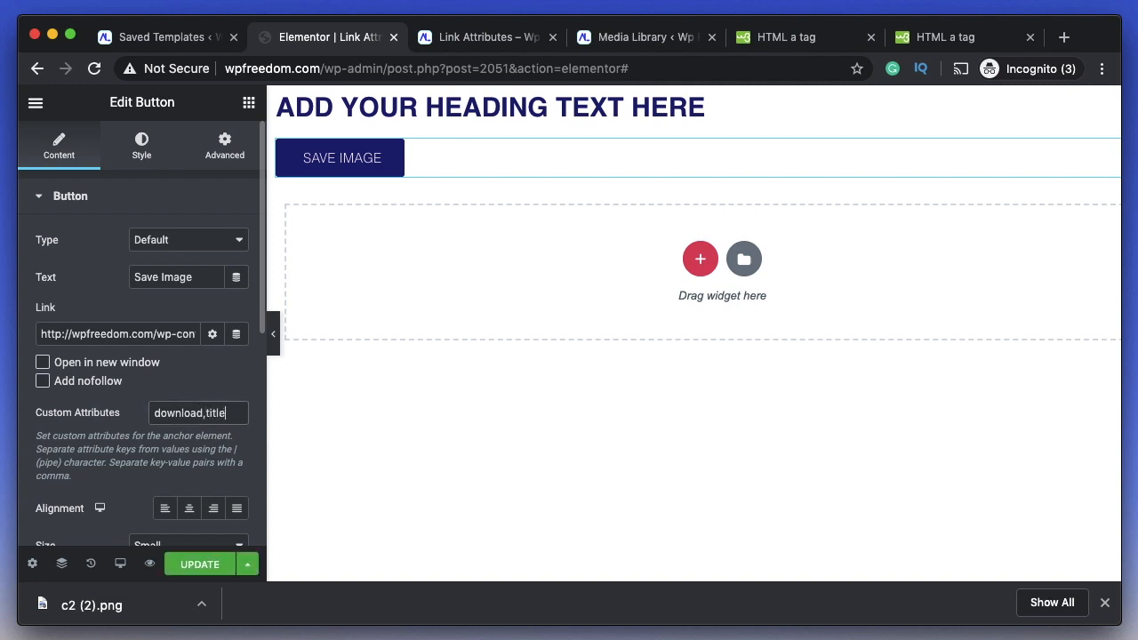
pyautogui.write('title|myfile')
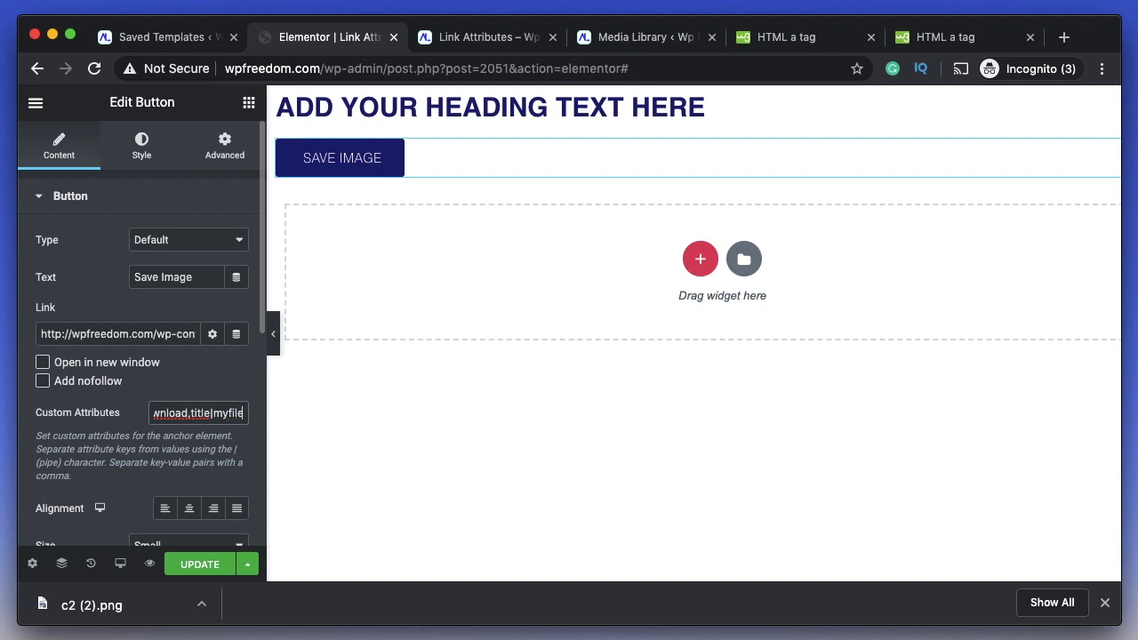
pyautogui.click(200, 564)
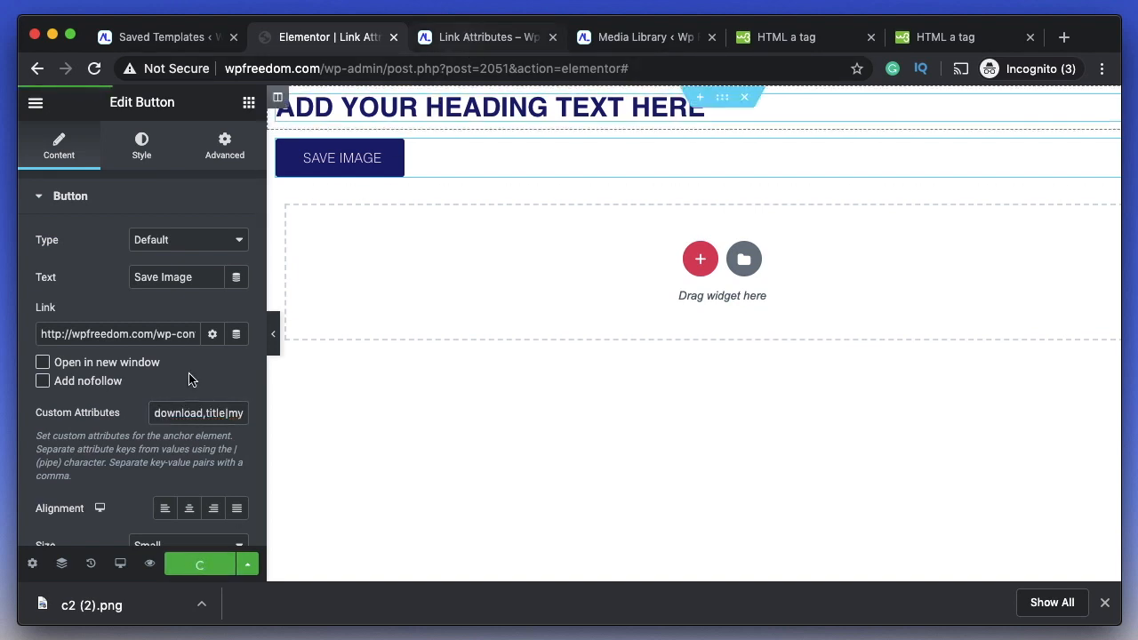
# Check the button link's download and title attributes in the preview's inspector, close the inspector and return to the Elementor editor.
pyautogui.click(484, 38)
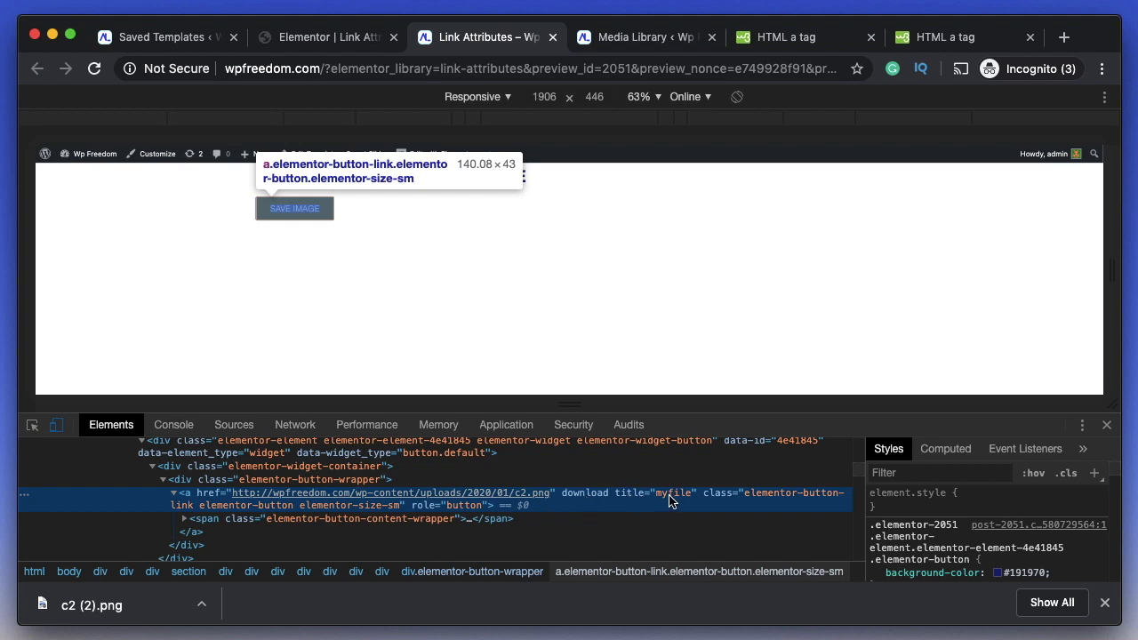
pyautogui.click(1107, 425)
pyautogui.click(363, 37)
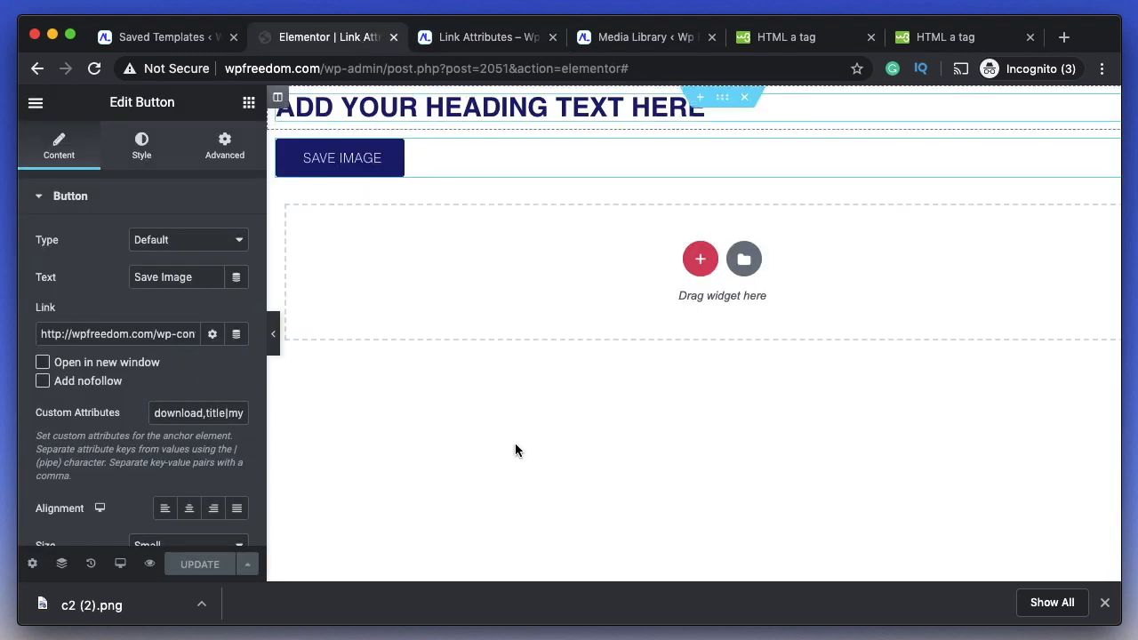
pyautogui.tripleClick(214, 413)
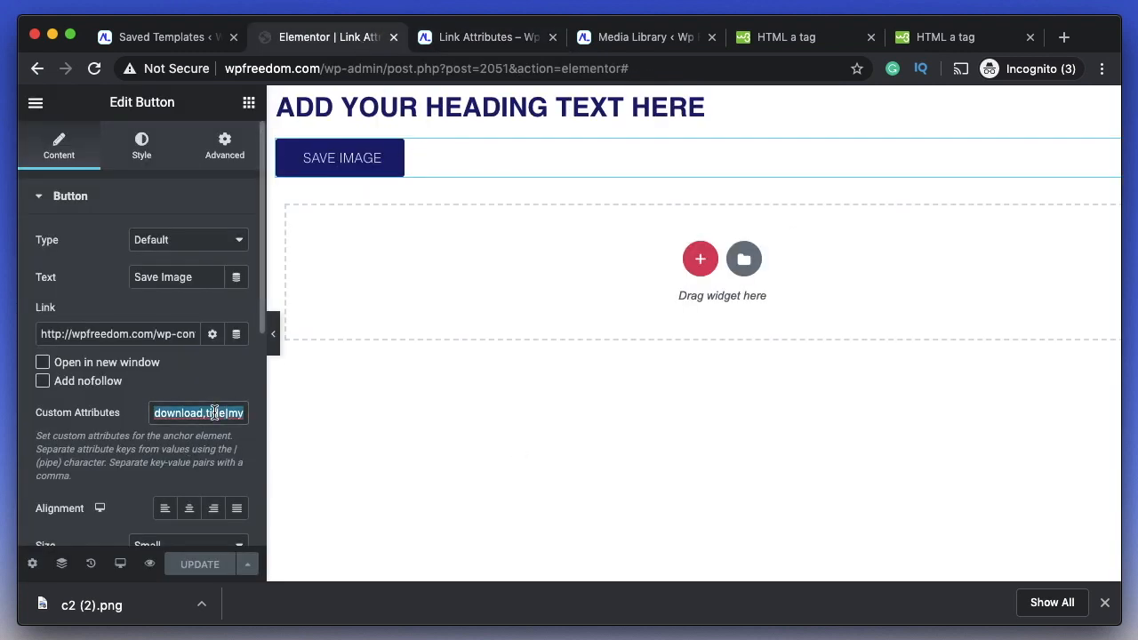
pyautogui.click(214, 413)
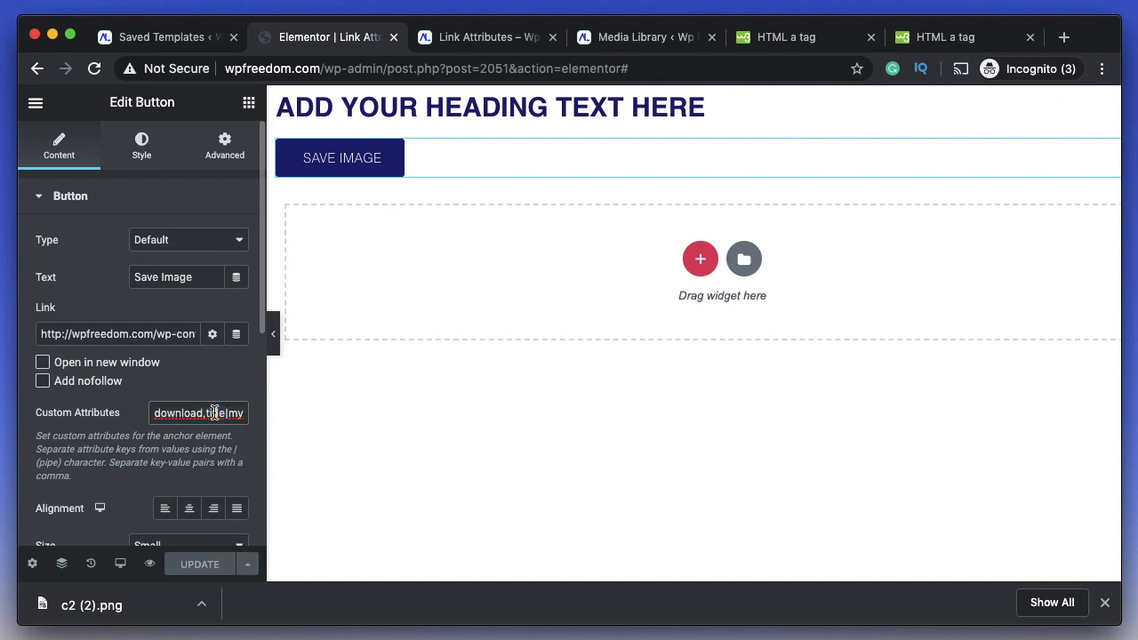
pyautogui.doubleClick(215, 413)
pyautogui.click(216, 414)
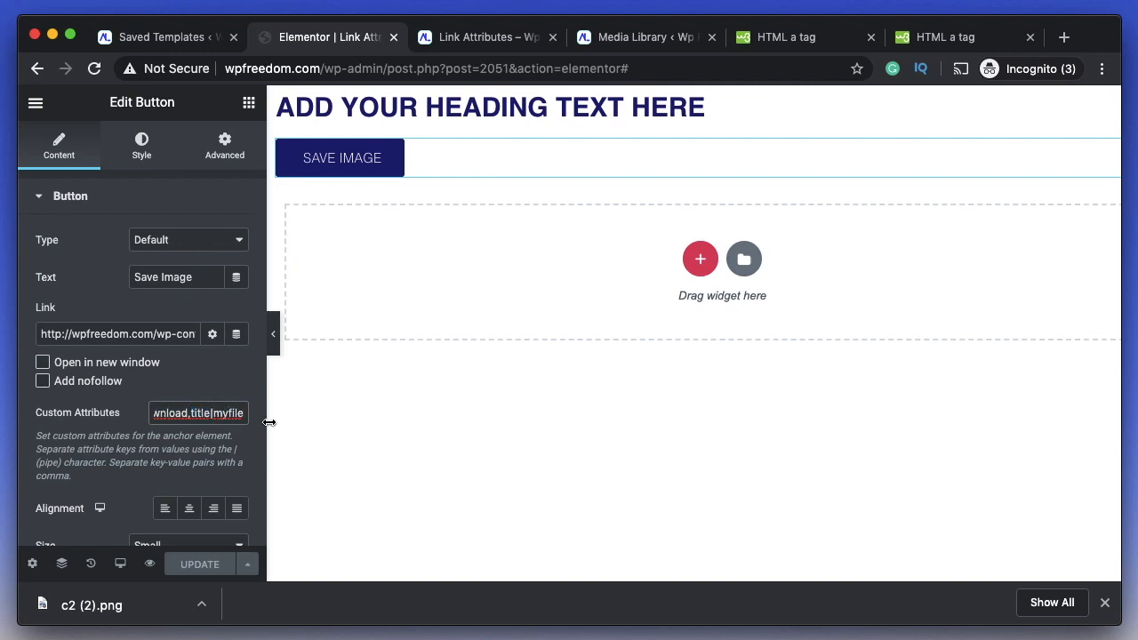
# Set the heading link's custom attributes to title|main and update the template.
pyautogui.click(533, 107)
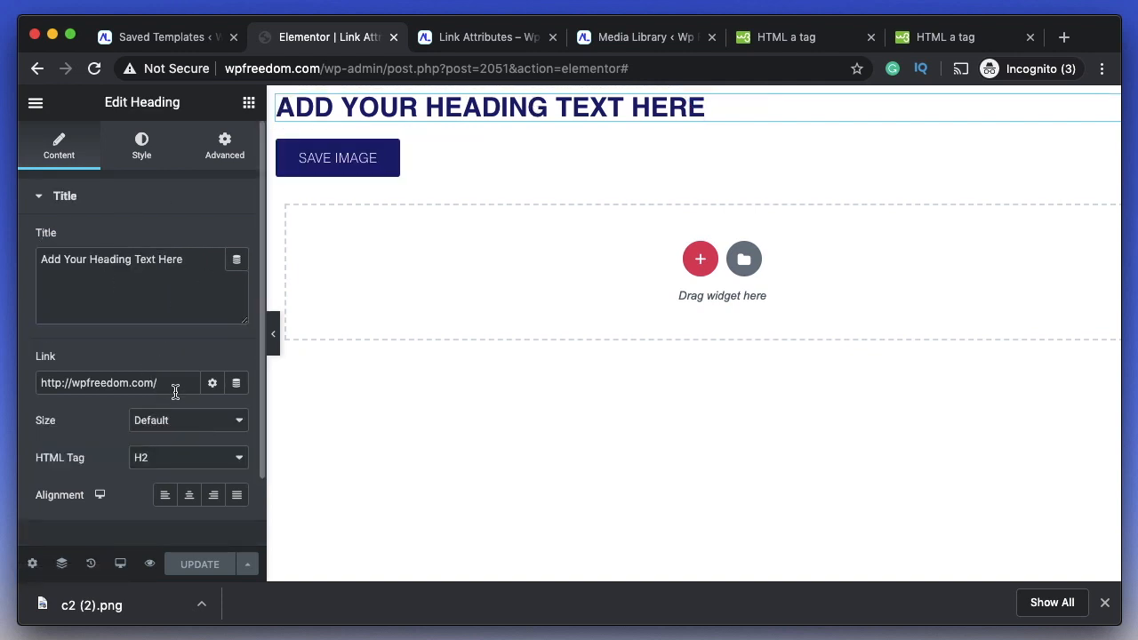
pyautogui.click(211, 383)
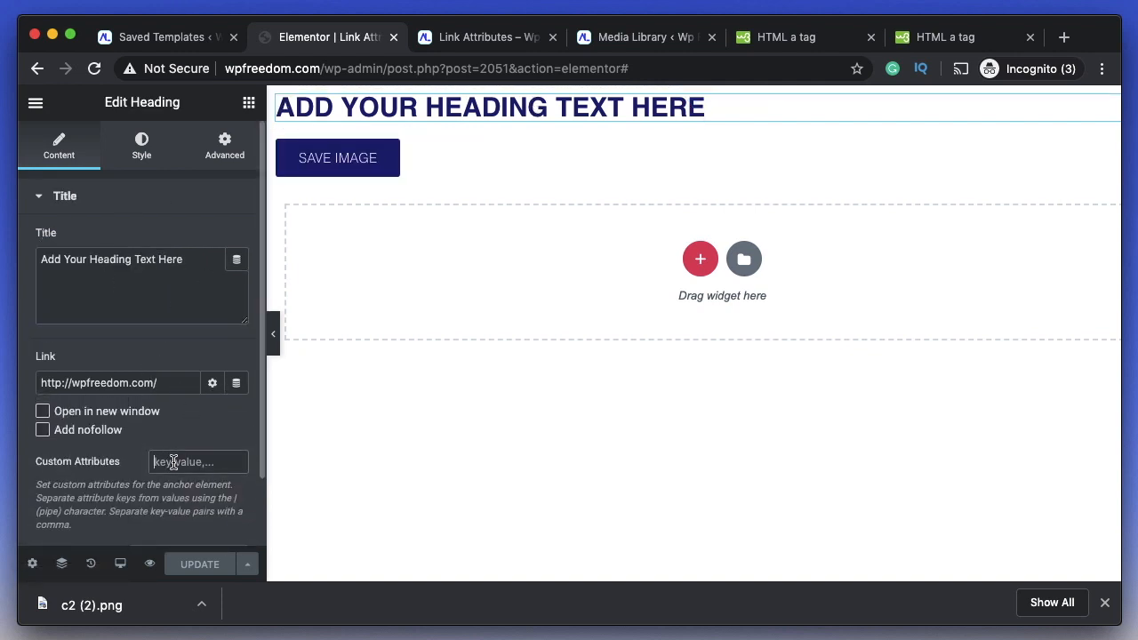
pyautogui.click(173, 461)
pyautogui.write('title')
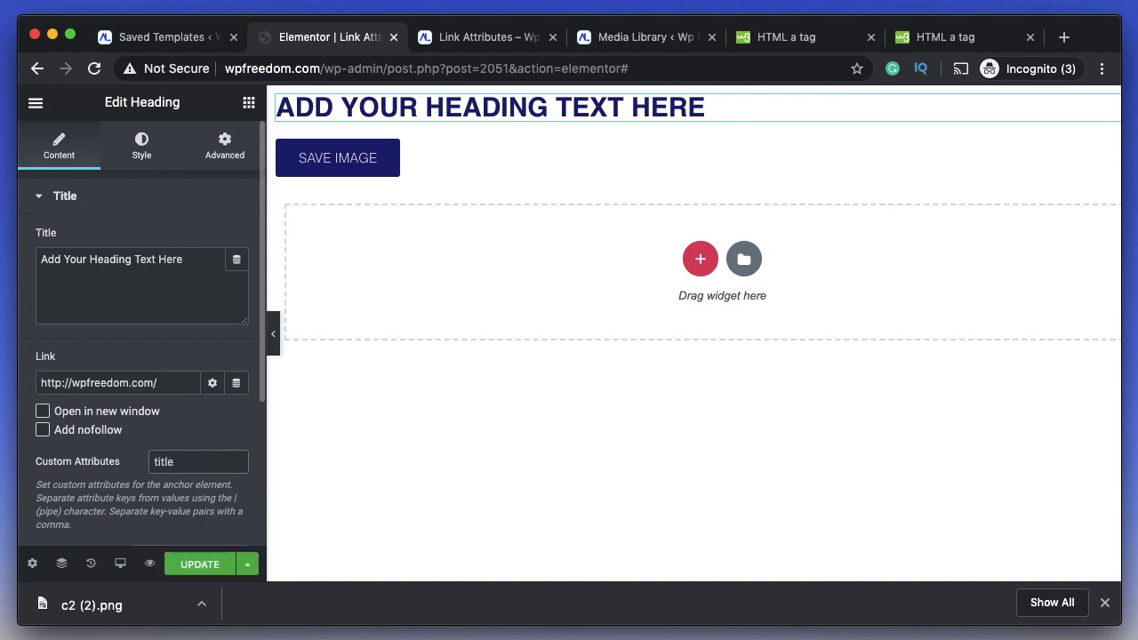
pyautogui.write('|main')
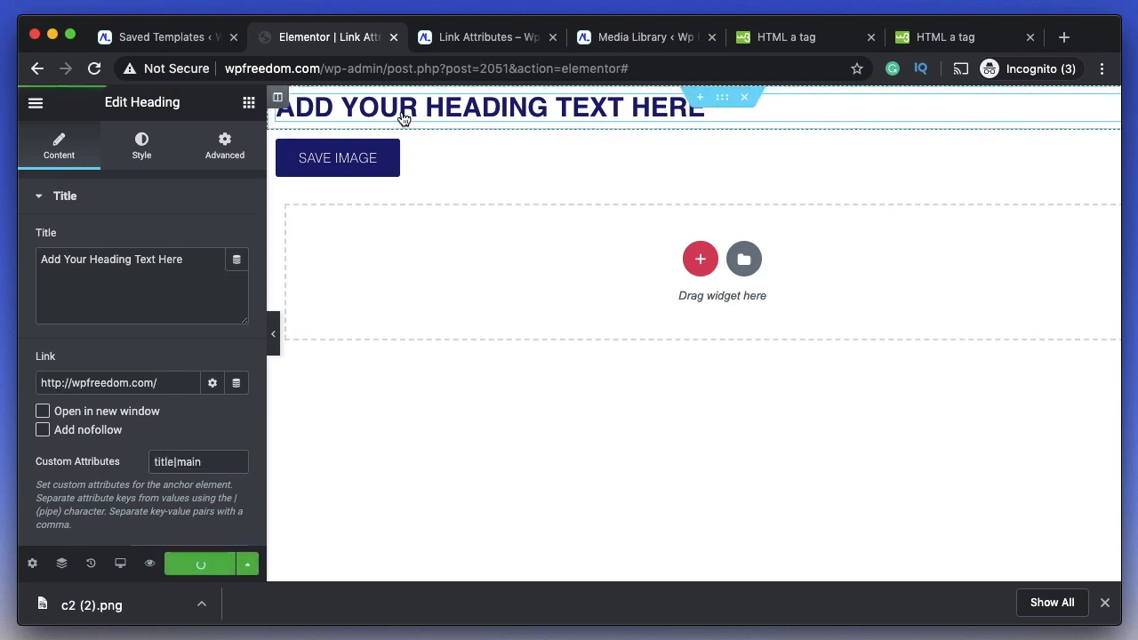
# Check the heading link's title tooltip in the template preview and return to the Elementor editor.
pyautogui.click(451, 37)
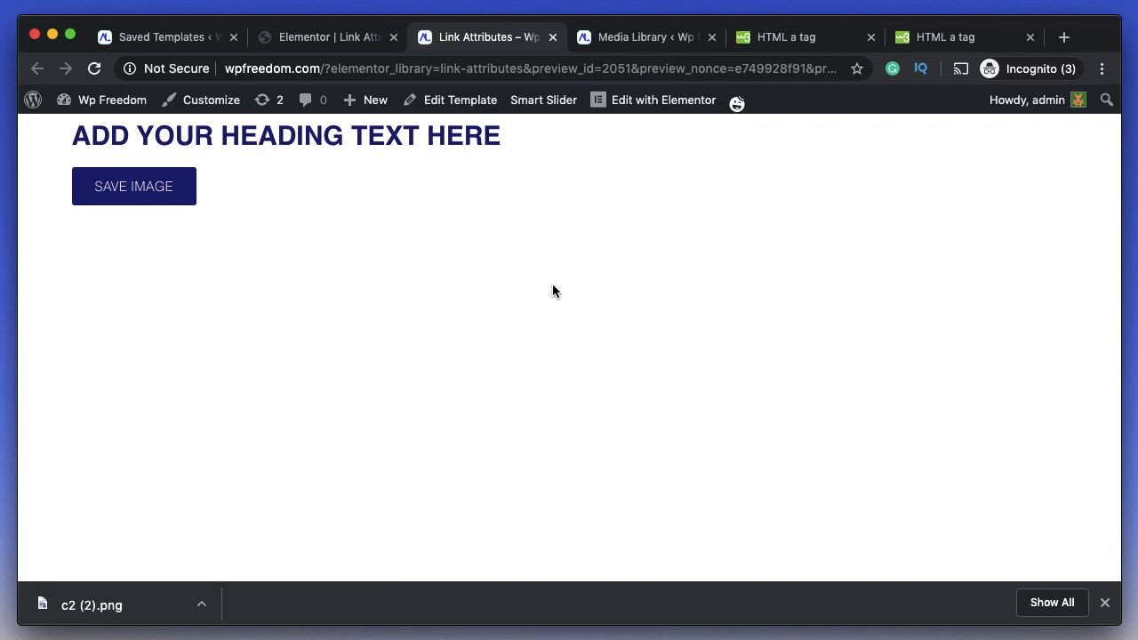
pyautogui.moveTo(435, 145)
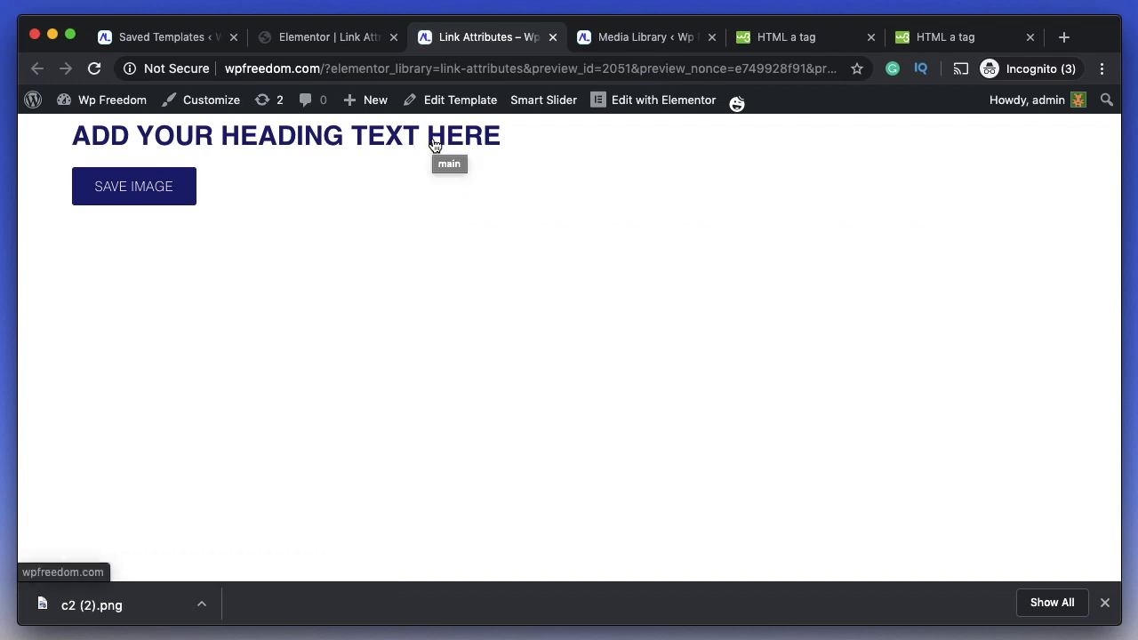
pyautogui.rightClick(337, 137)
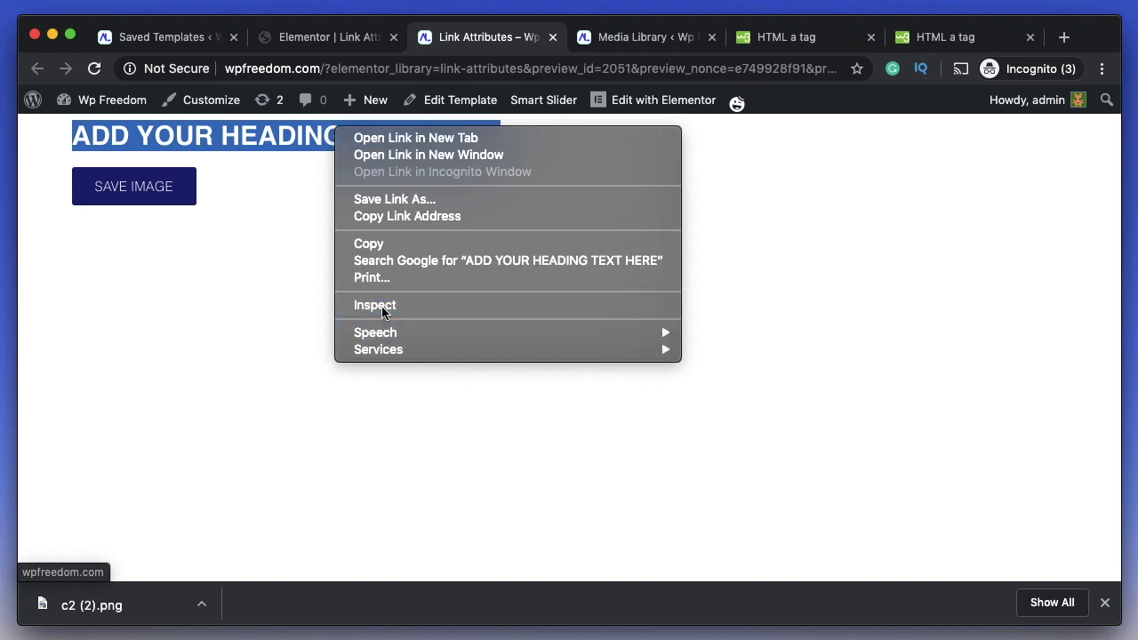
pyautogui.press('Escape')
pyautogui.click(326, 37)
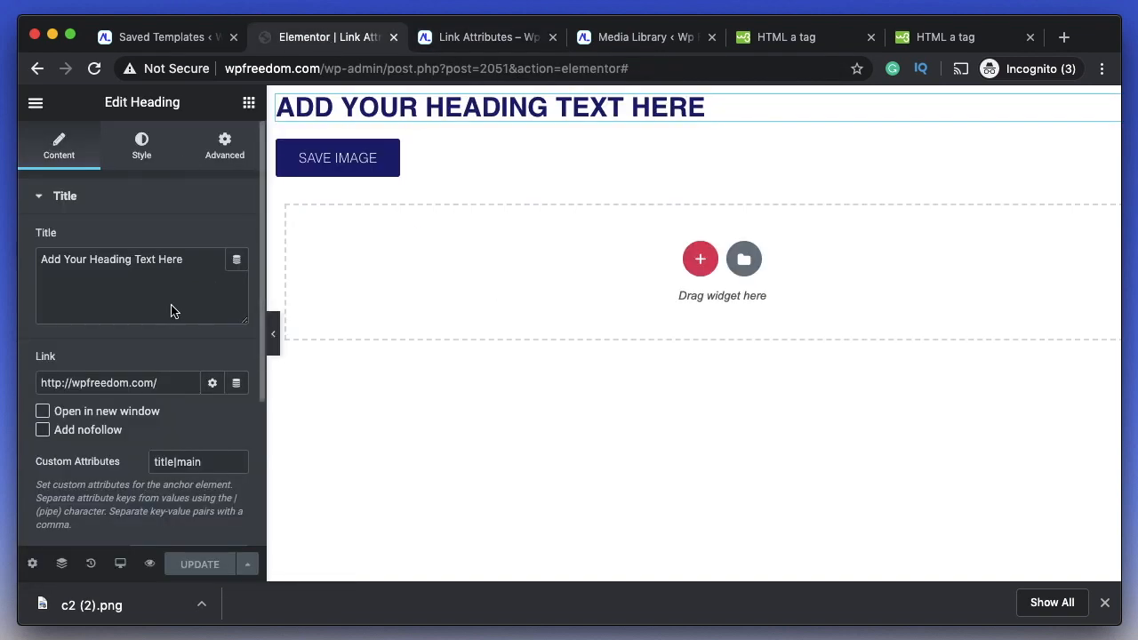
pyautogui.hotkey('ctrl', 'Tab')
pyautogui.press('super+alt+i')
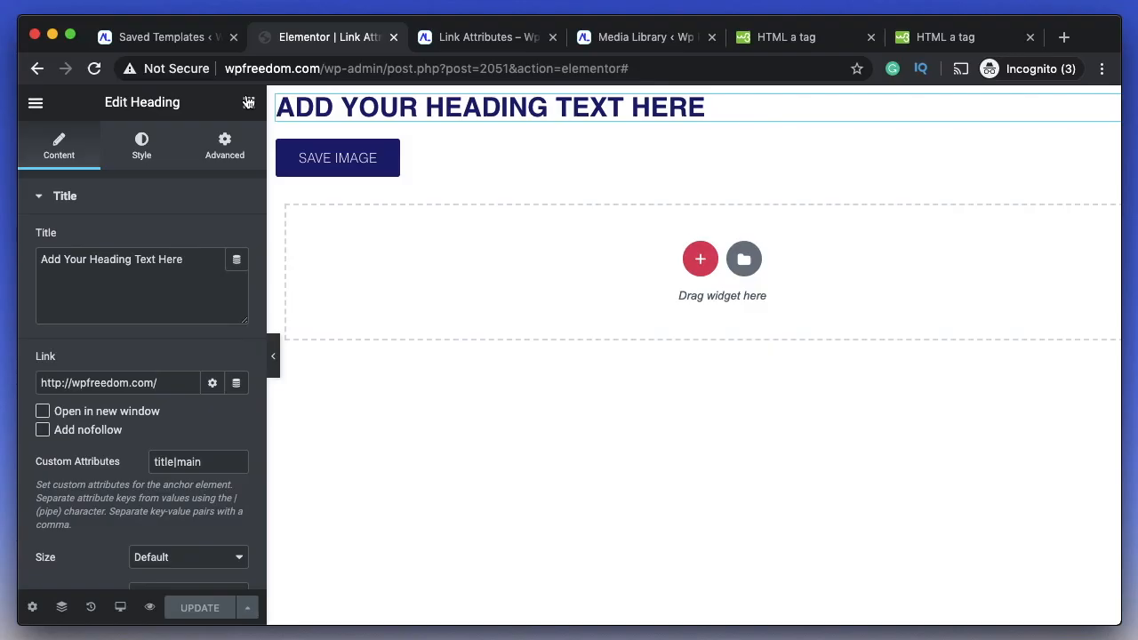
# Find the Toggle widget and add it in a new section below the Save Image button.
pyautogui.click(249, 102)
pyautogui.click(140, 173)
pyautogui.write('togg')
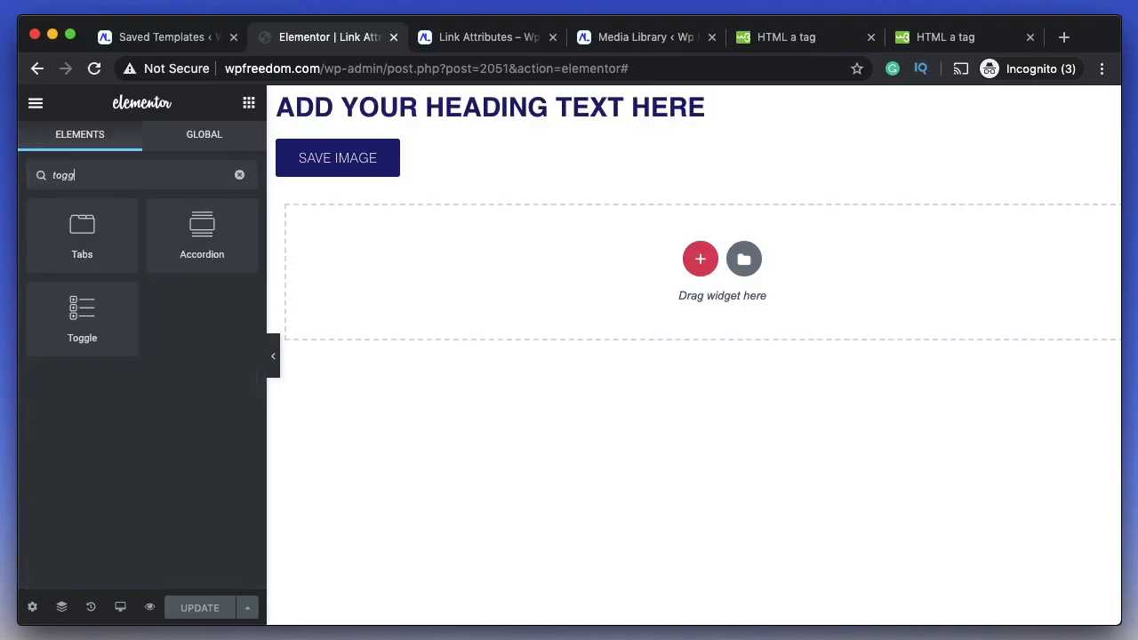
pyautogui.moveTo(82, 313); pyautogui.dragTo(480, 303)
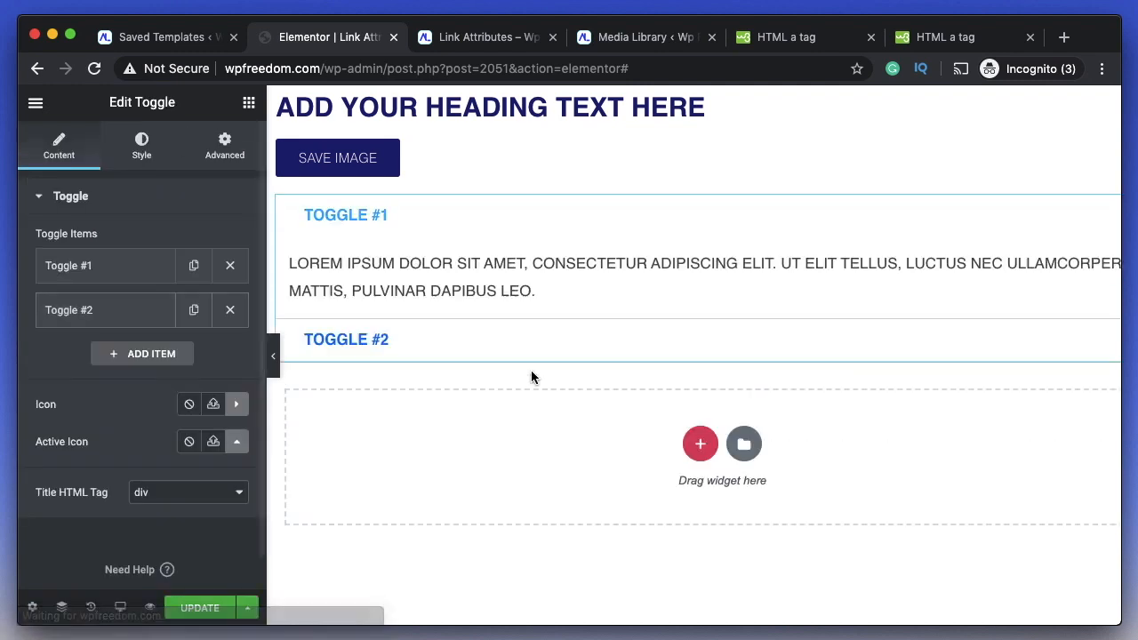
# Review the dynamic tags offered for the title of Toggle #1, and collapse the item.
pyautogui.click(99, 269)
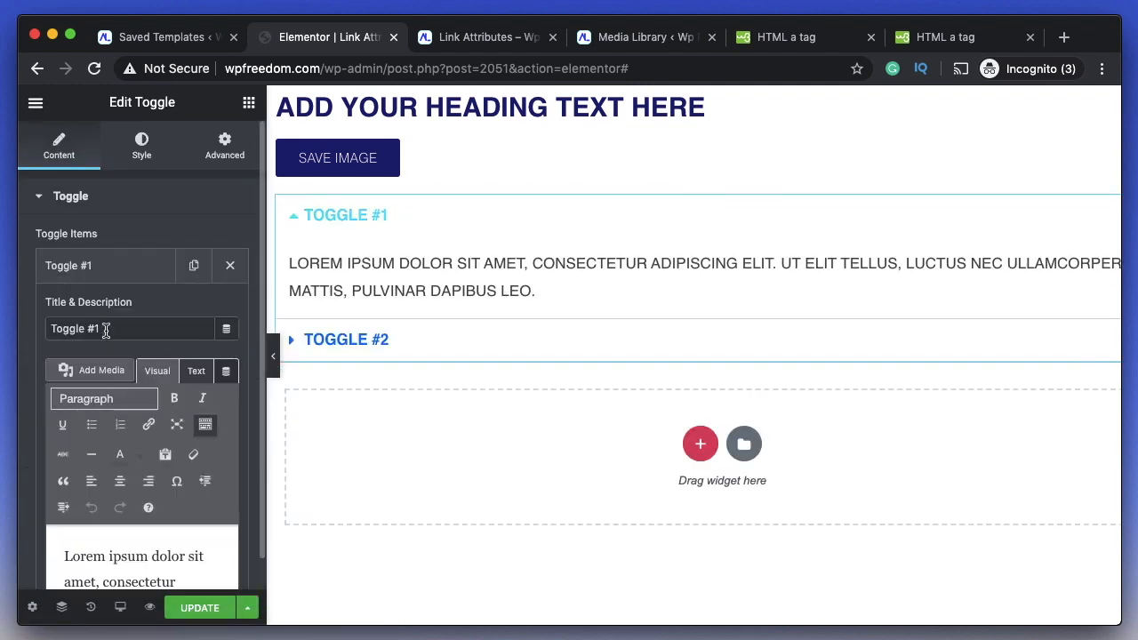
pyautogui.click(226, 330)
pyautogui.scroll(-5, 267, 498)
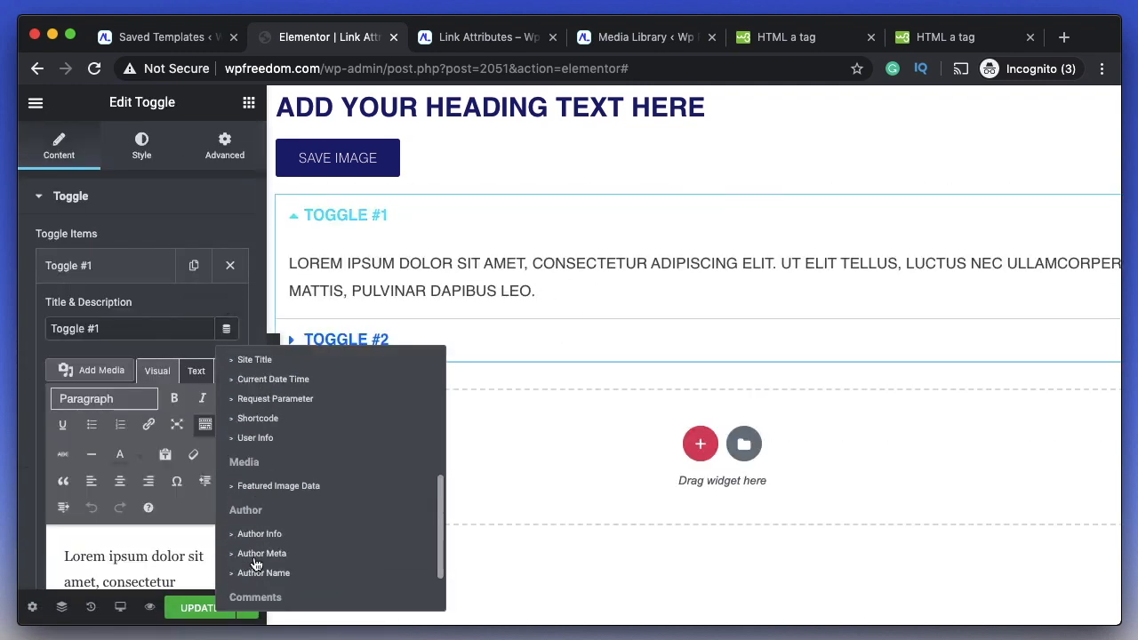
pyautogui.click(112, 299)
pyautogui.click(103, 281)
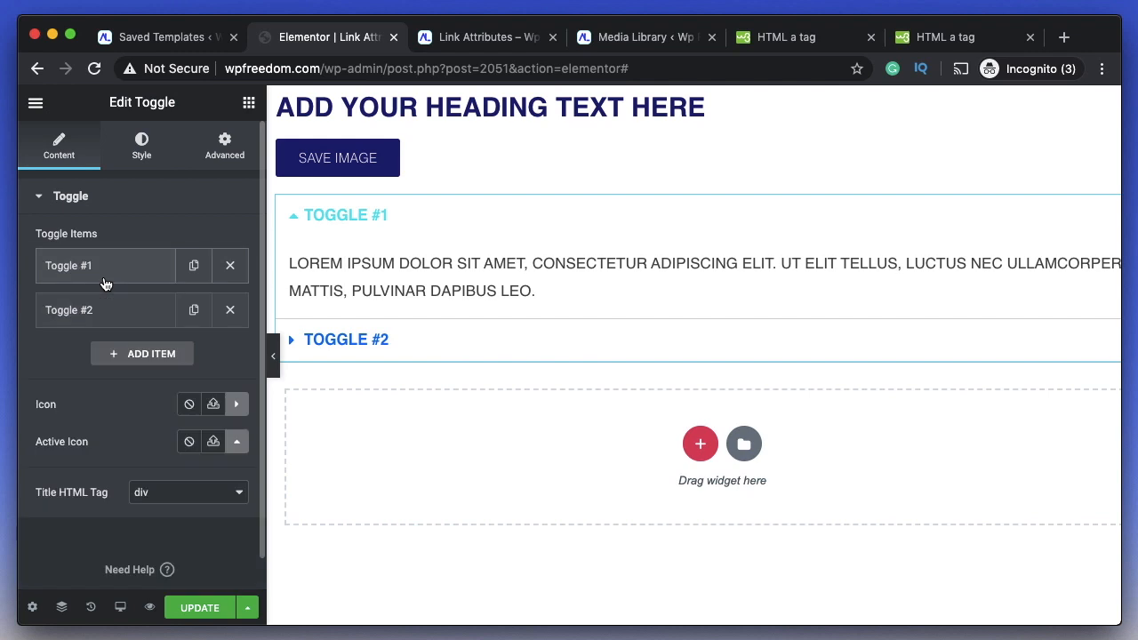
# Find the Tabs widget and add it in a new section below the toggle.
pyautogui.click(249, 102)
pyautogui.write('tab')
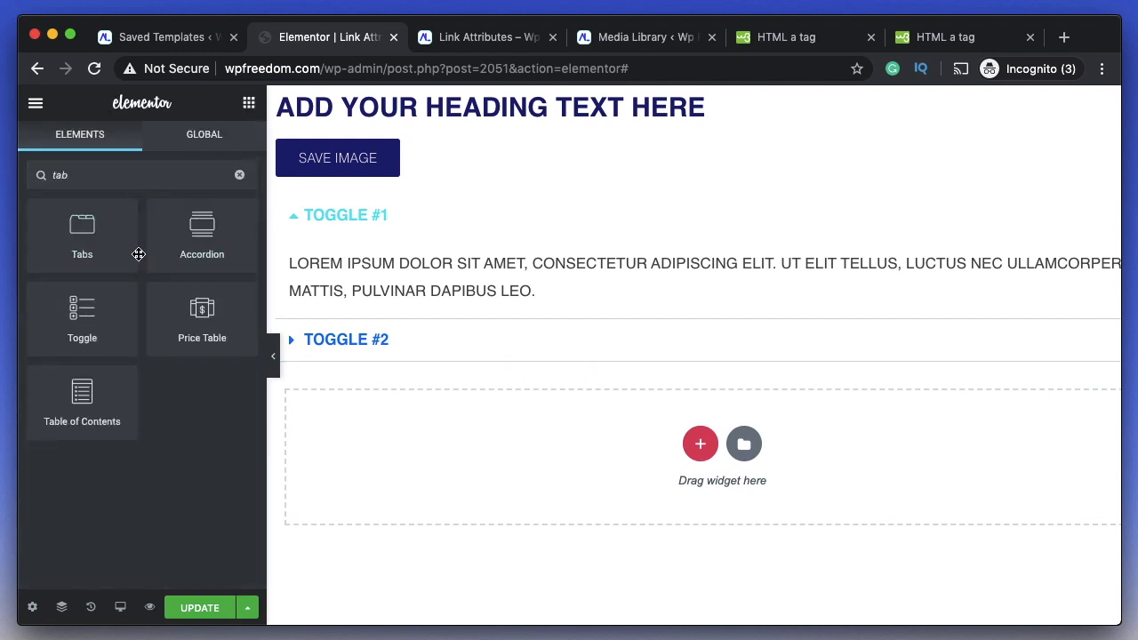
pyautogui.moveTo(99, 245); pyautogui.dragTo(429, 439)
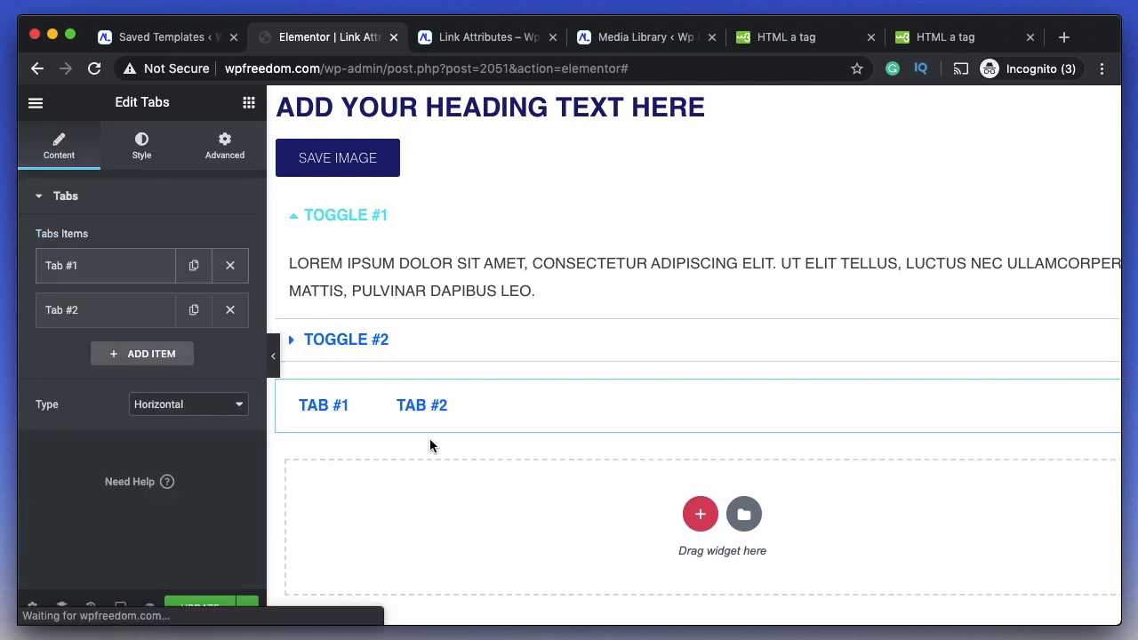
# Examine the title and description fields of Tab #1 for dynamic tag options, and collapse the item.
pyautogui.click(108, 265)
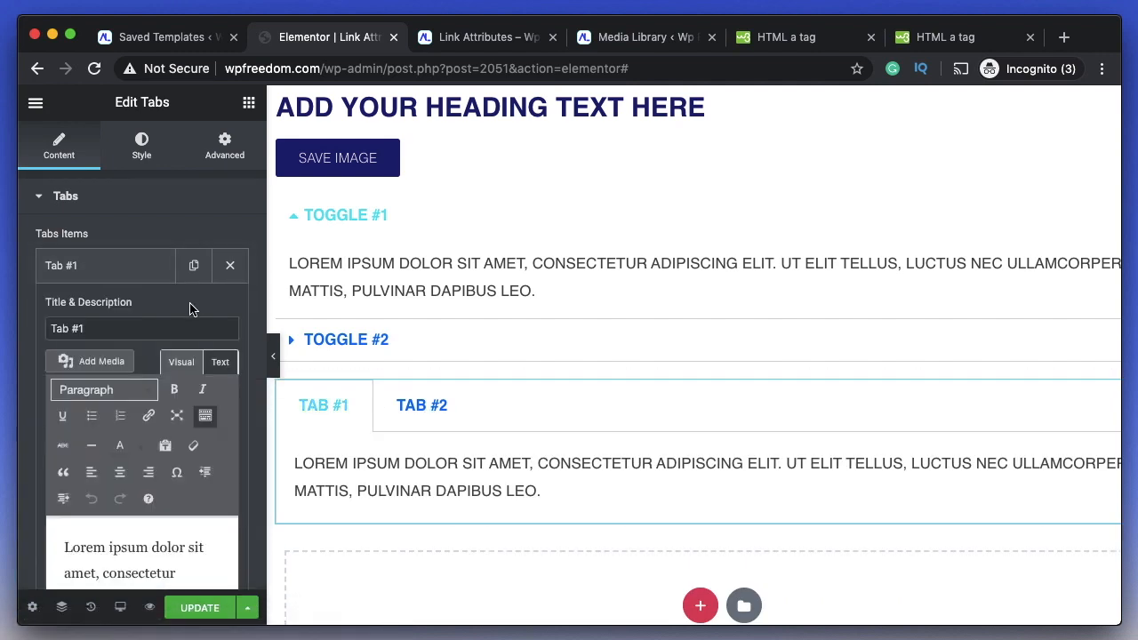
pyautogui.click(145, 328)
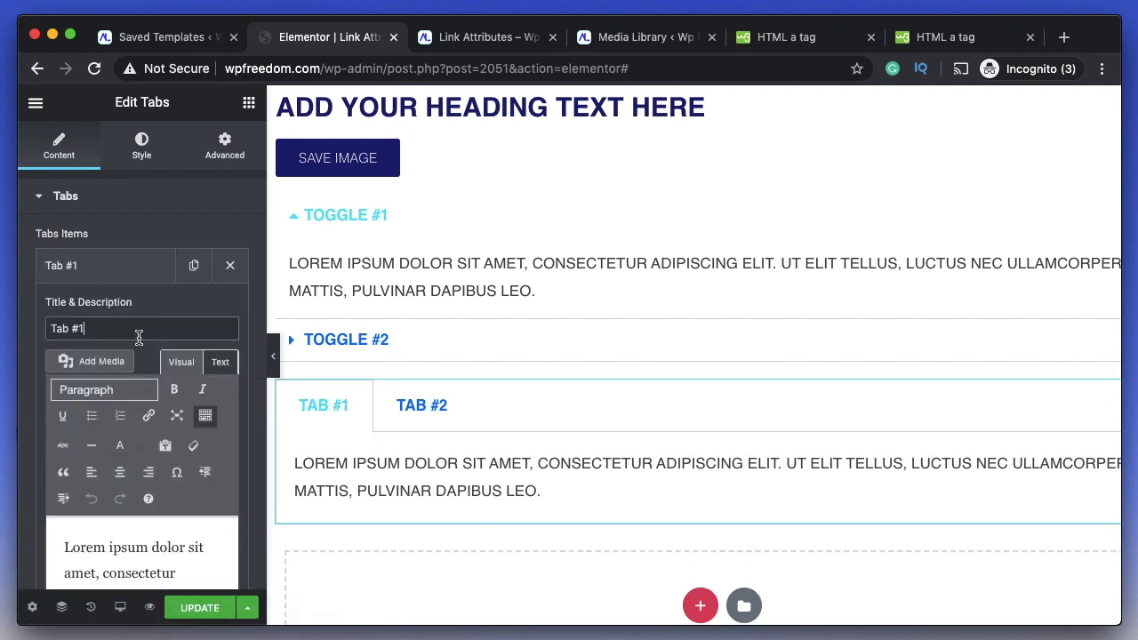
pyautogui.tripleClick(139, 337)
pyautogui.click(89, 330)
pyautogui.scroll(-2, 196, 395)
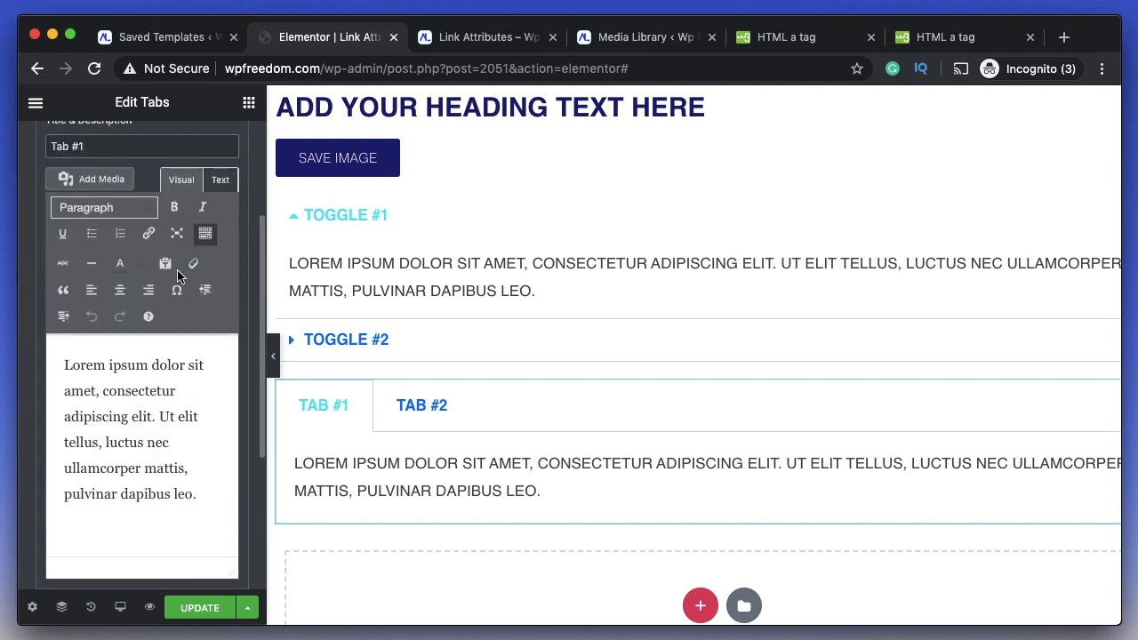
pyautogui.scroll(3, 195, 398)
pyautogui.click(134, 267)
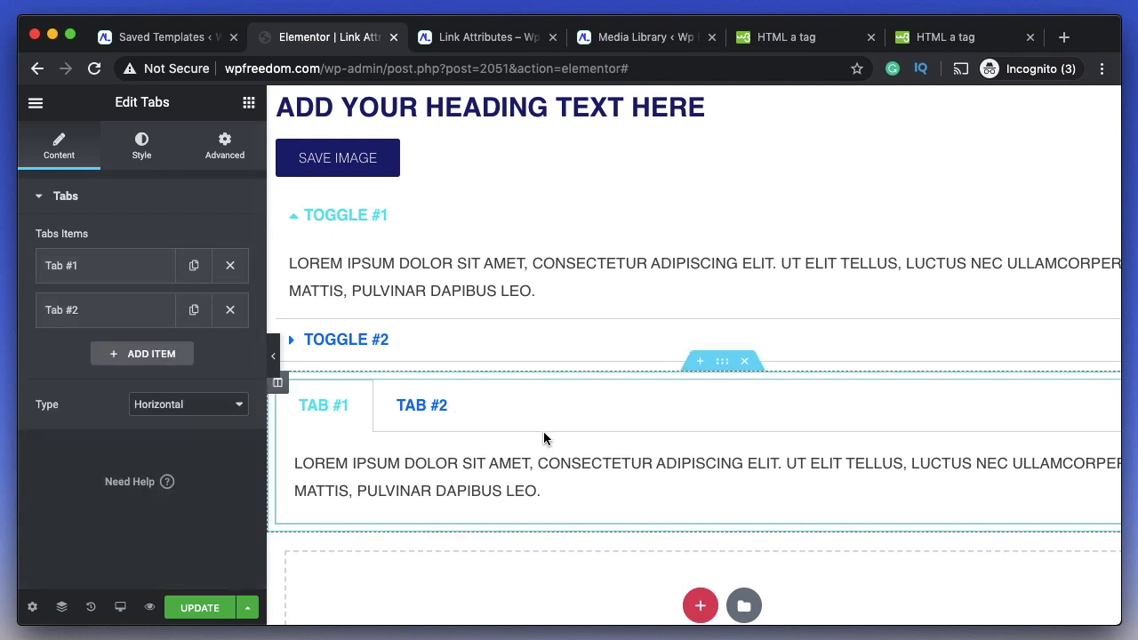
# Find the Image widget and add it in a new section below the tabs.
pyautogui.click(249, 103)
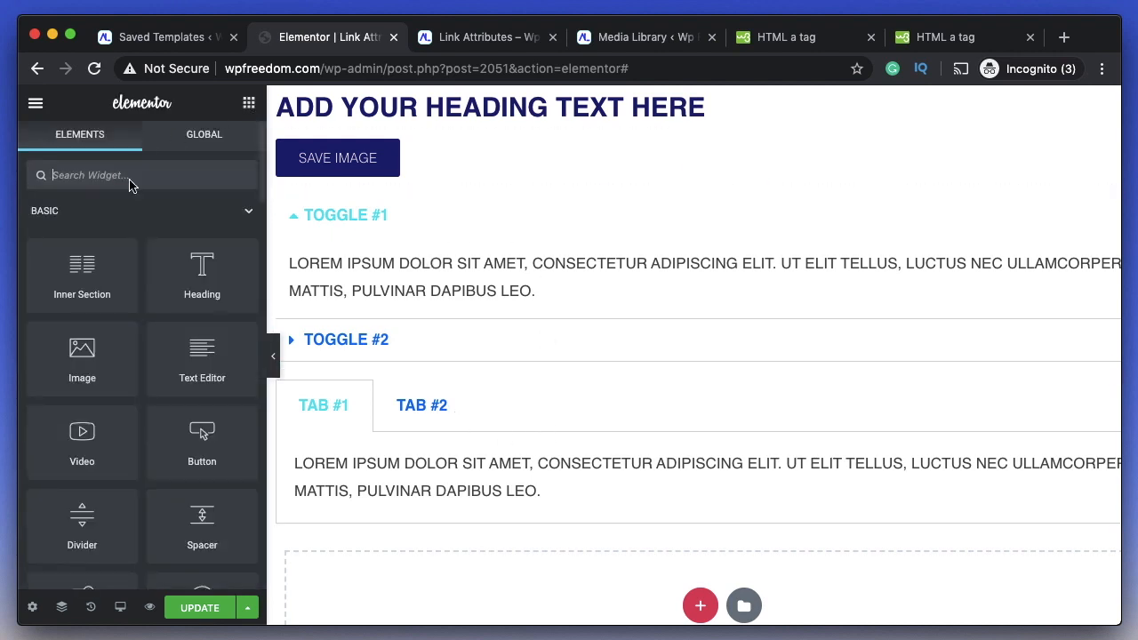
pyautogui.write('imag')
pyautogui.moveTo(82, 233); pyautogui.dragTo(140, 271)
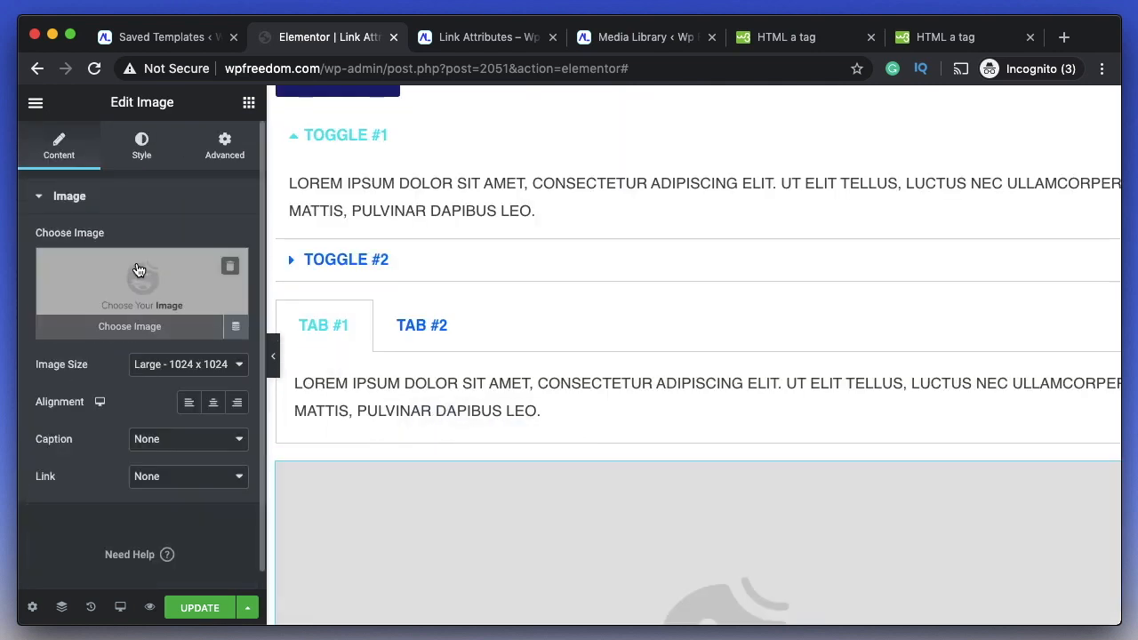
# Insert w2.png from the media library into the new Image widget.
pyautogui.click(140, 271)
pyautogui.click(213, 296)
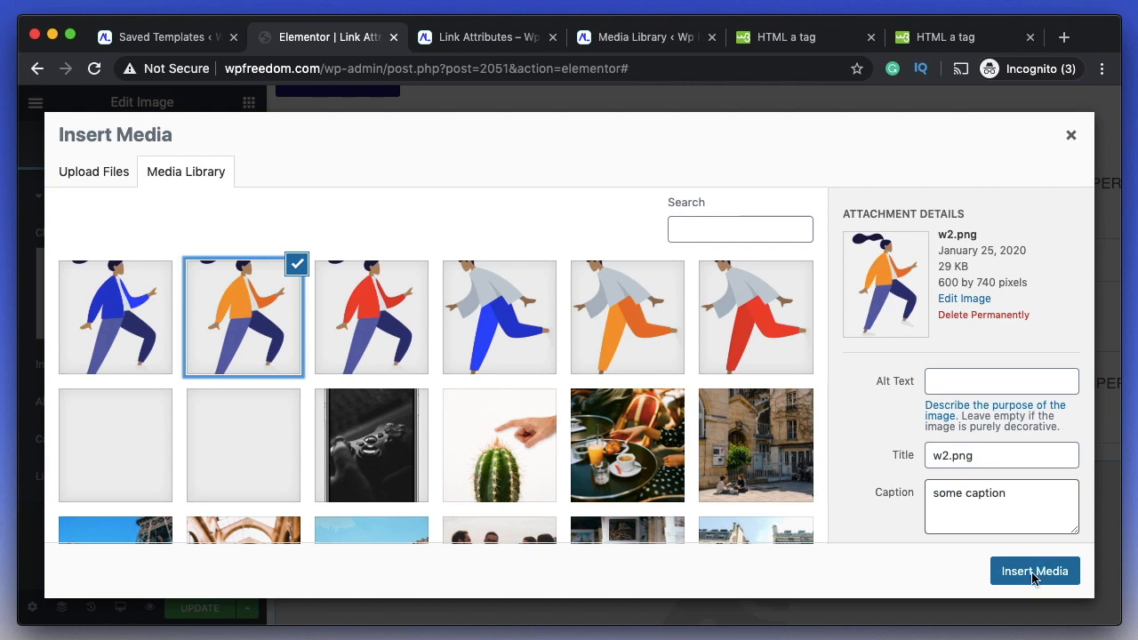
pyautogui.click(1034, 570)
# Switch the image's width unit to VW and set the width to 20.
pyautogui.click(139, 150)
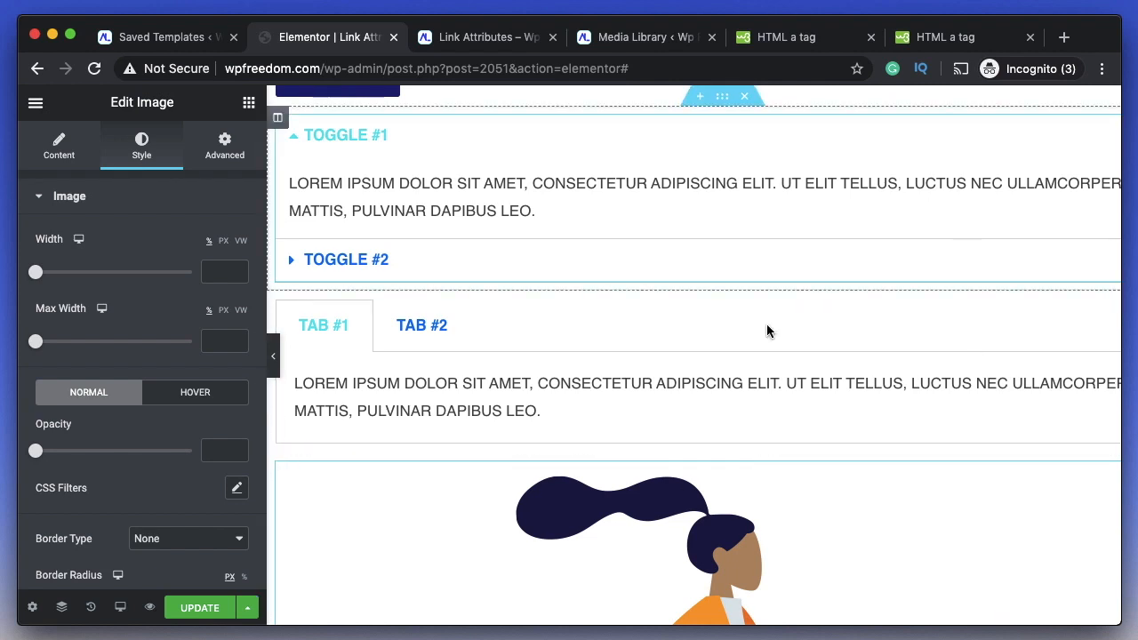
pyautogui.click(240, 242)
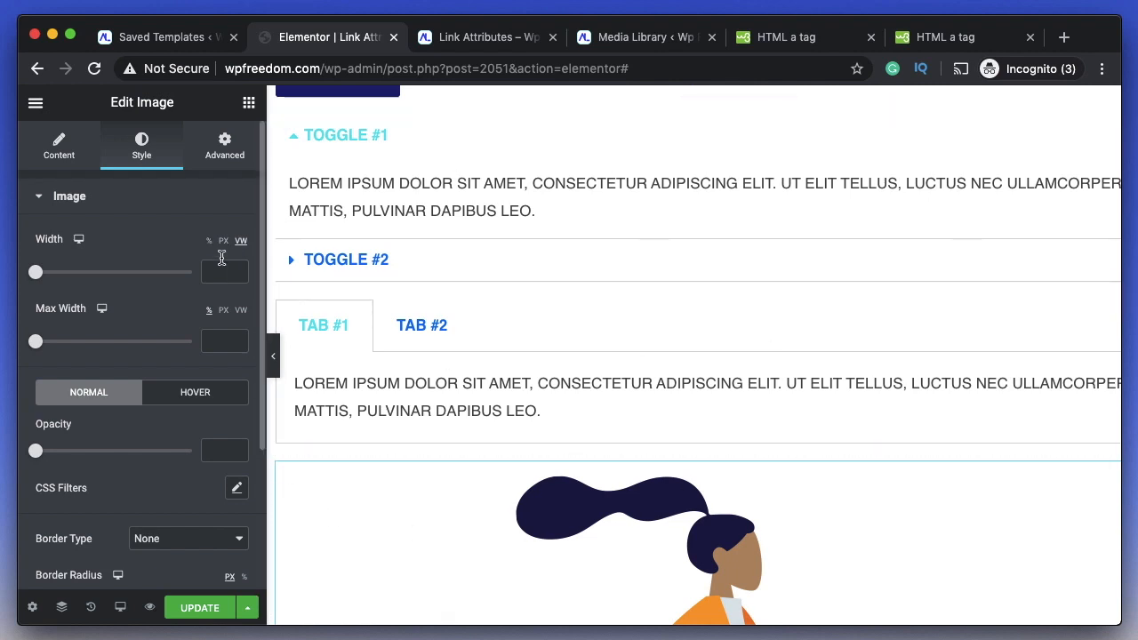
pyautogui.write('2')
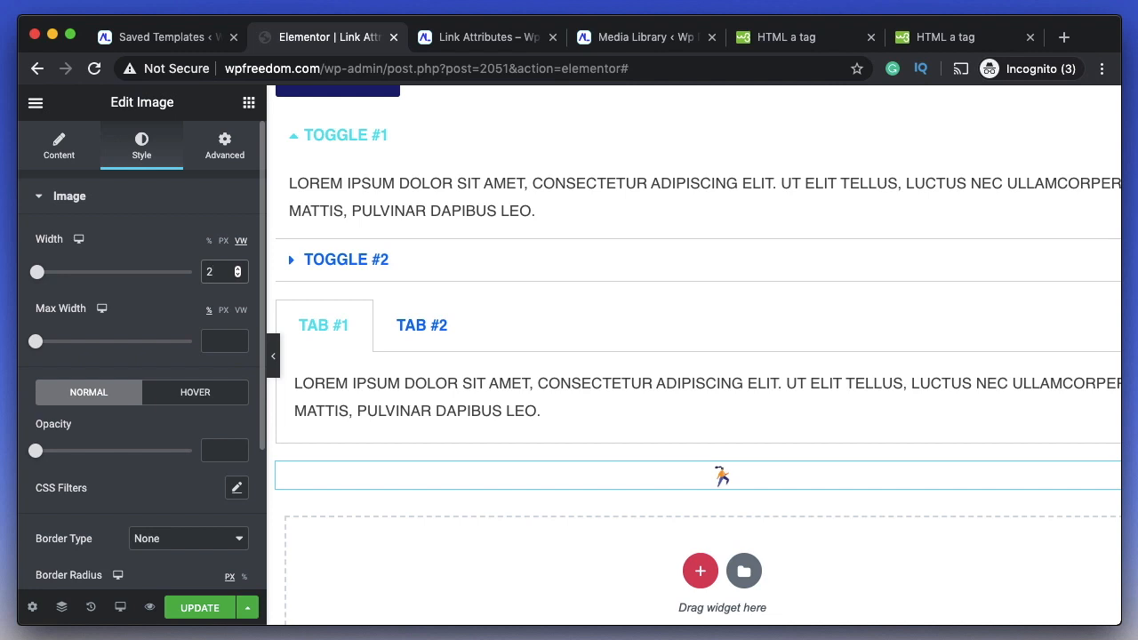
pyautogui.write('0')
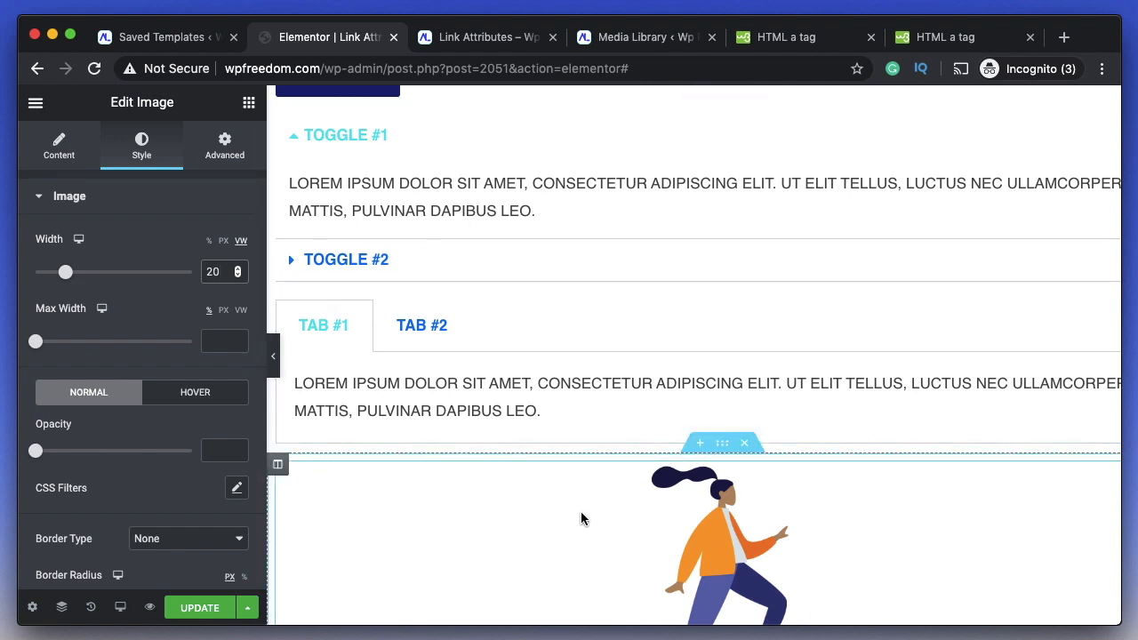
# Set the image's width to 50 VW, check its size on the page, and try the PX unit.
pyautogui.doubleClick(213, 271)
pyautogui.write('50')
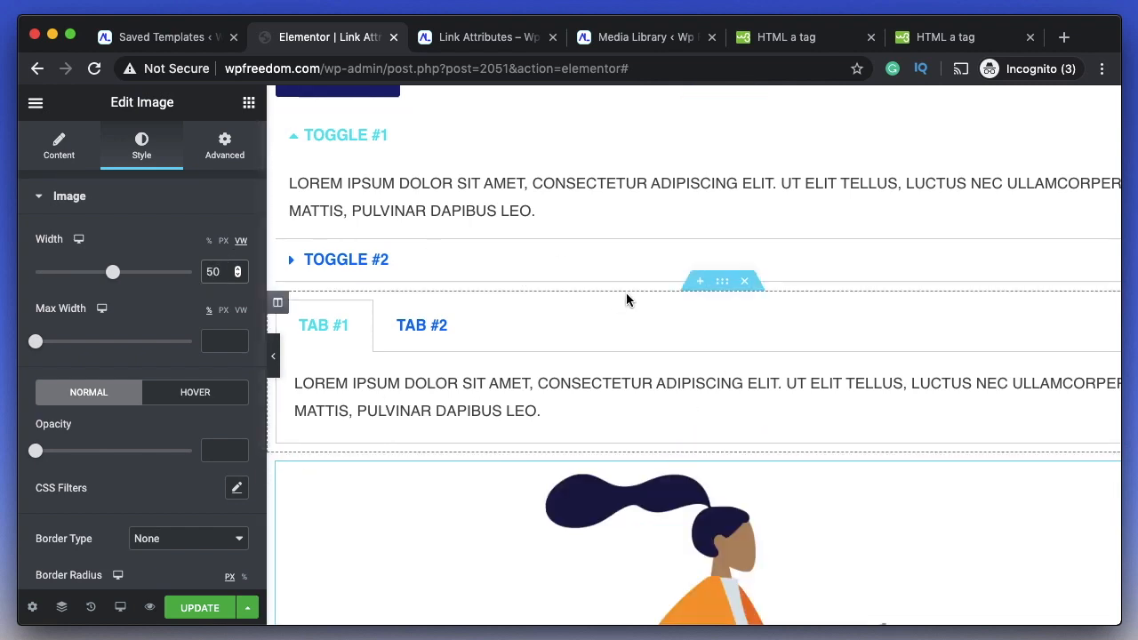
pyautogui.scroll(-5, 626, 293)
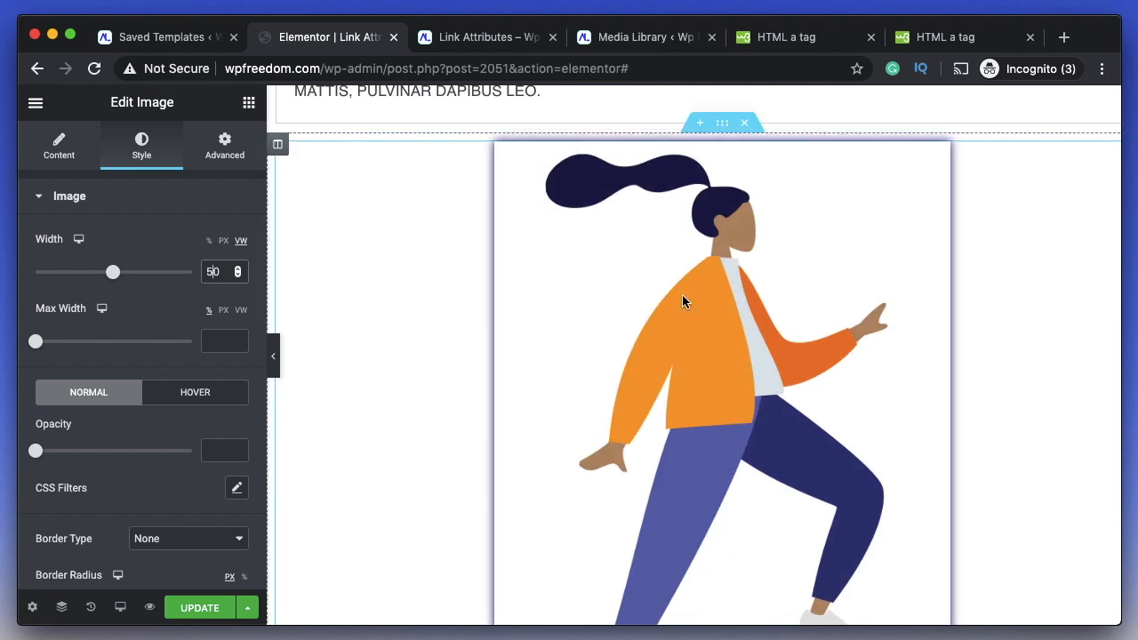
pyautogui.click(226, 247)
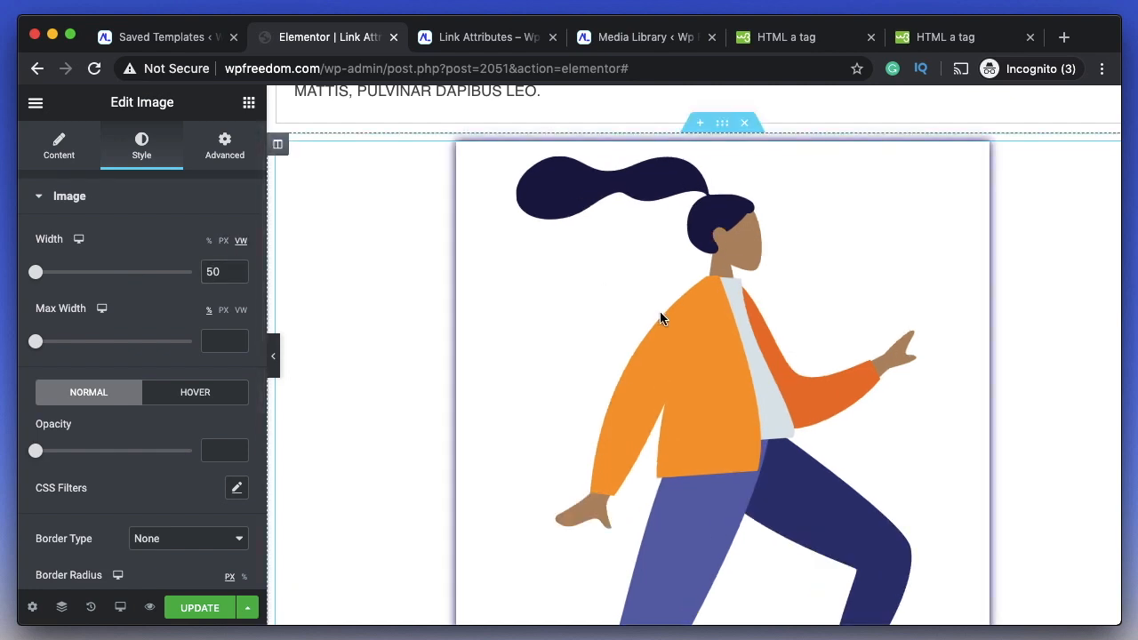
# Find the Spacer widget, add it in a new section below the image, and return to the upper part of the page.
pyautogui.scroll(2, 660, 311)
pyautogui.scroll(-6, 660, 311)
pyautogui.click(250, 101)
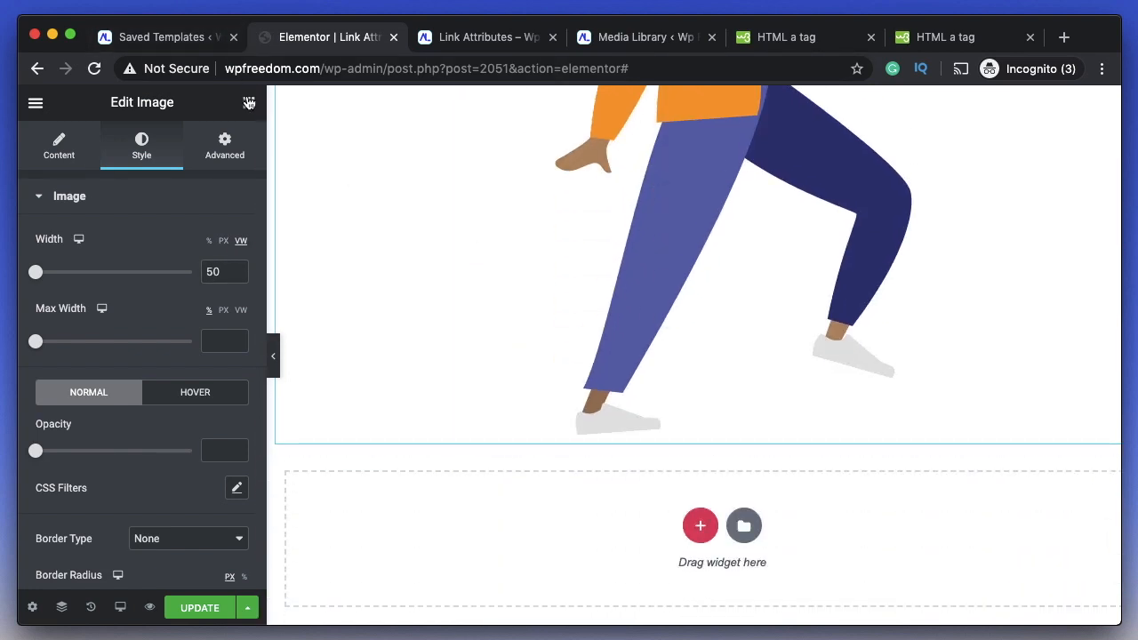
pyautogui.write('sp')
pyautogui.moveTo(83, 229); pyautogui.dragTo(570, 484)
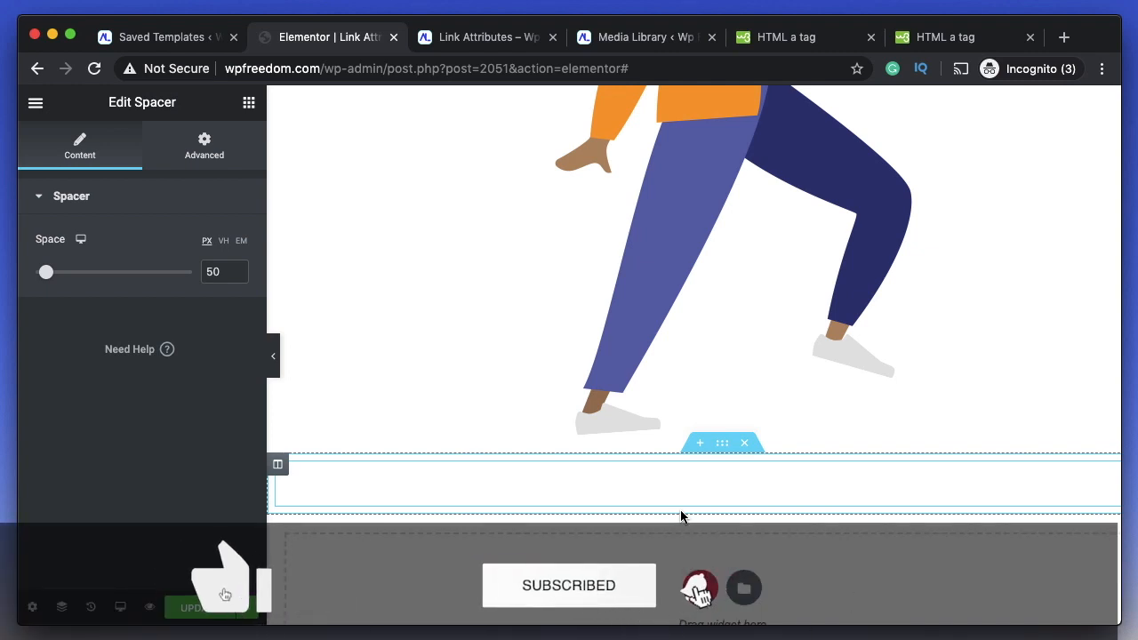
pyautogui.scroll(5, 587, 343)
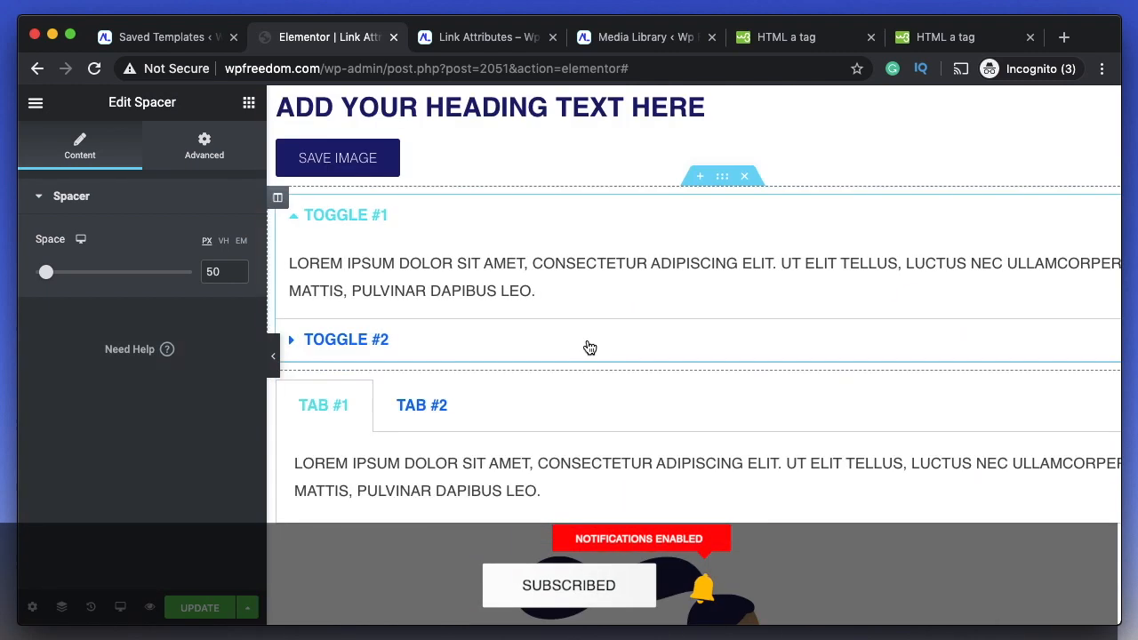